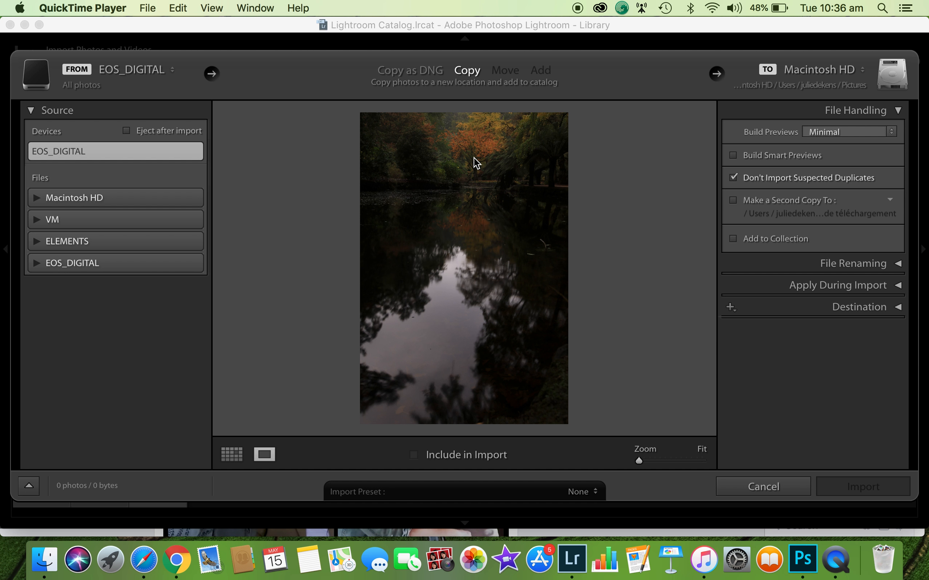
- Inspect the dark autumn pond photo at 1:1 around the tree and its reflection, and include it in the import
left_click(476, 157)
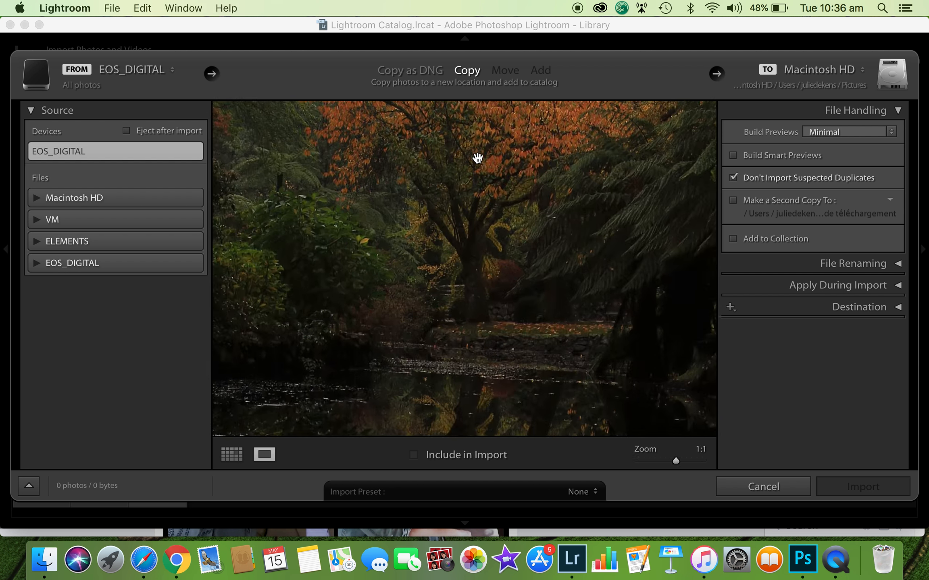
left_click_drag(500, 244, 454, 160)
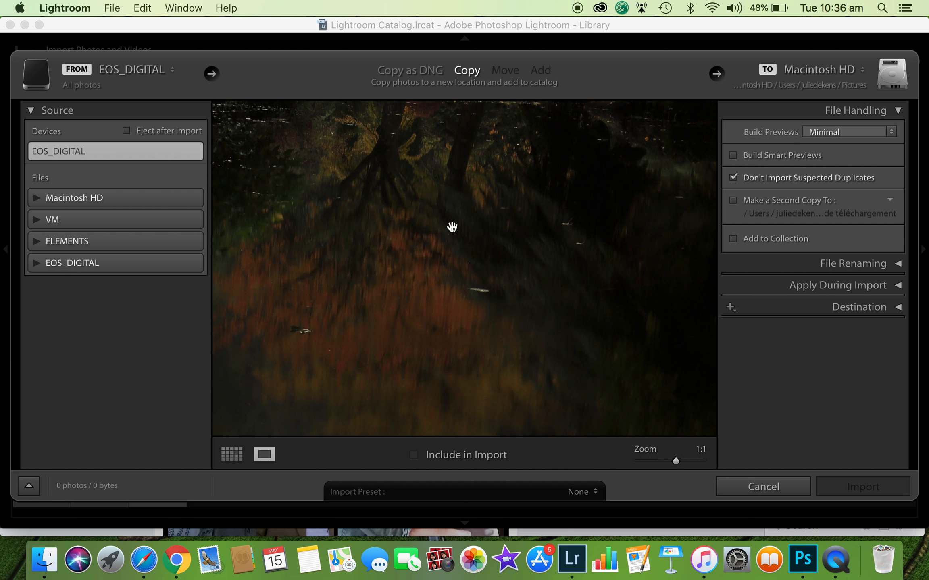
left_click_drag(367, 348, 468, 316)
left_click(467, 316)
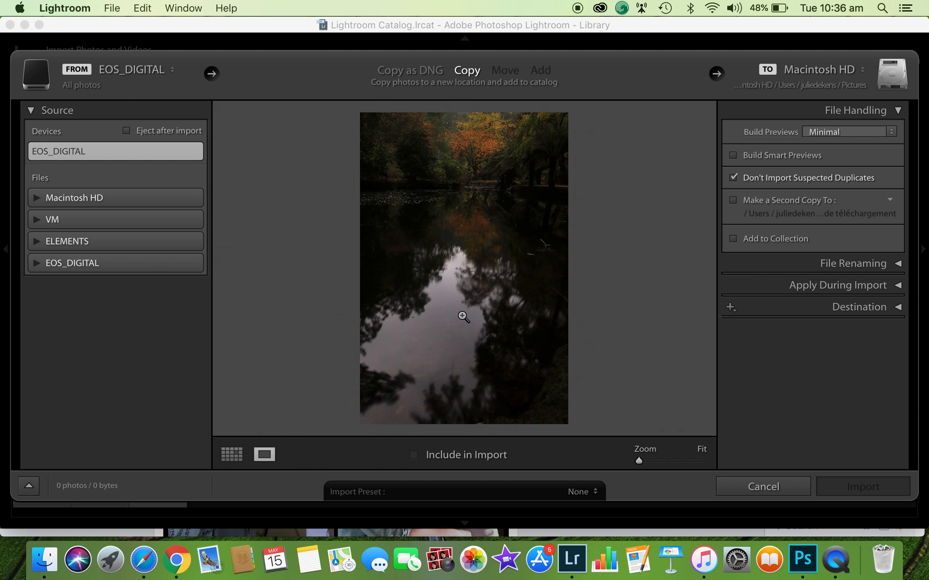
left_click(446, 214)
left_click(454, 230)
left_click(477, 459)
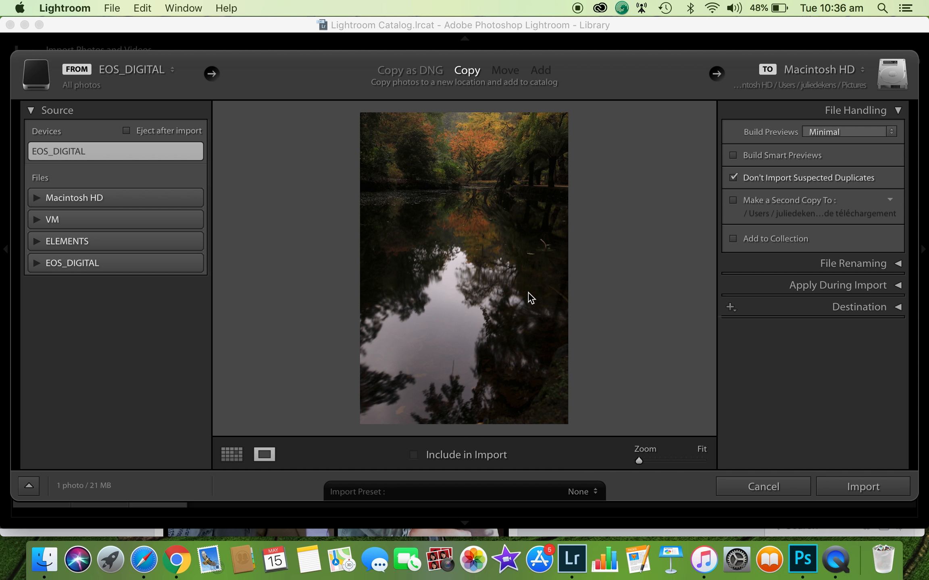
- Check the next, slightly brighter pond photo at 1:1 across the foliage and water, include it in the import and advance
left_click(472, 137)
left_click_drag(520, 174, 456, 256)
left_click_drag(483, 222, 582, 137)
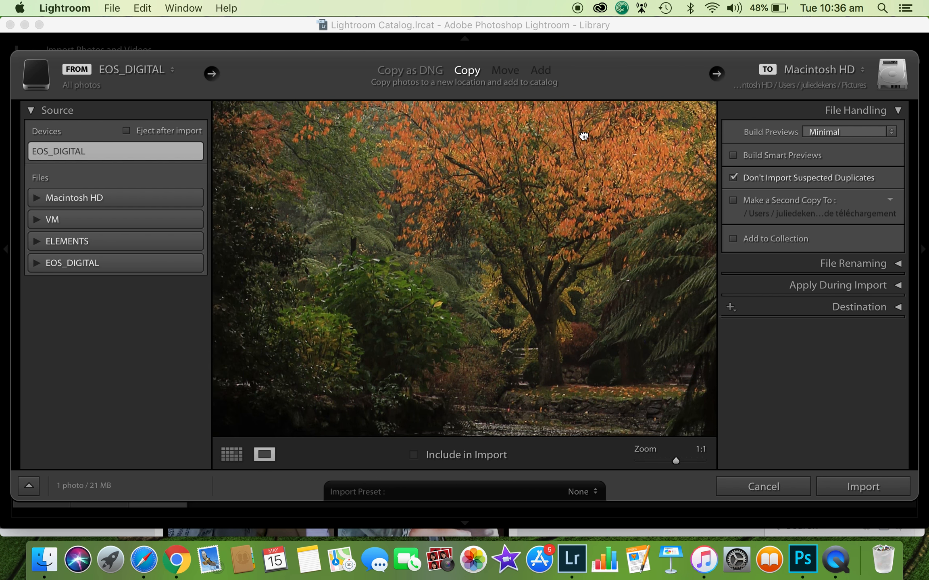
left_click_drag(536, 289, 404, 136)
left_click_drag(460, 360, 460, 177)
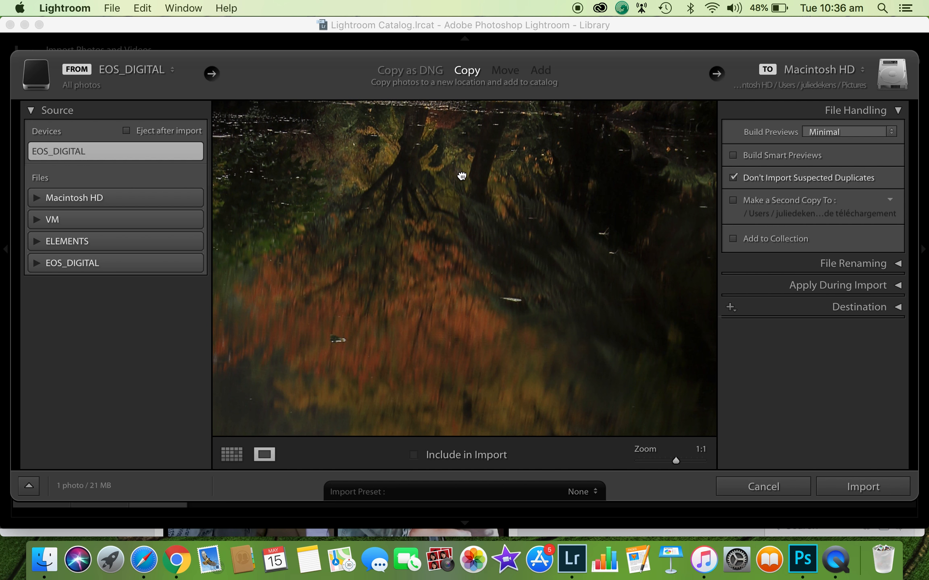
left_click(462, 177)
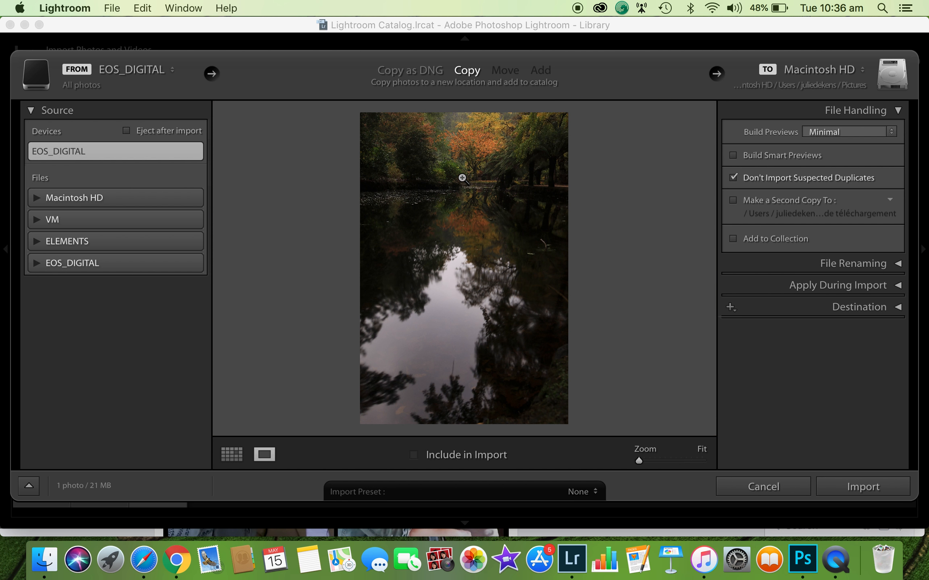
left_click(458, 456)
key("Right")
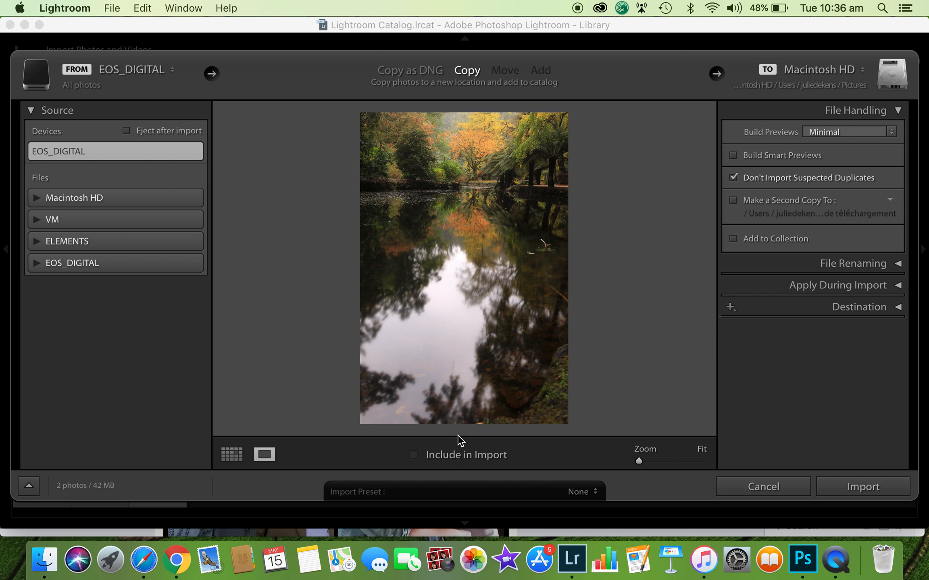
- Check the orange tree in the brightest pond exposure at 1:1, include that photo in the import and advance
left_click(479, 158)
left_click_drag(483, 200, 490, 175)
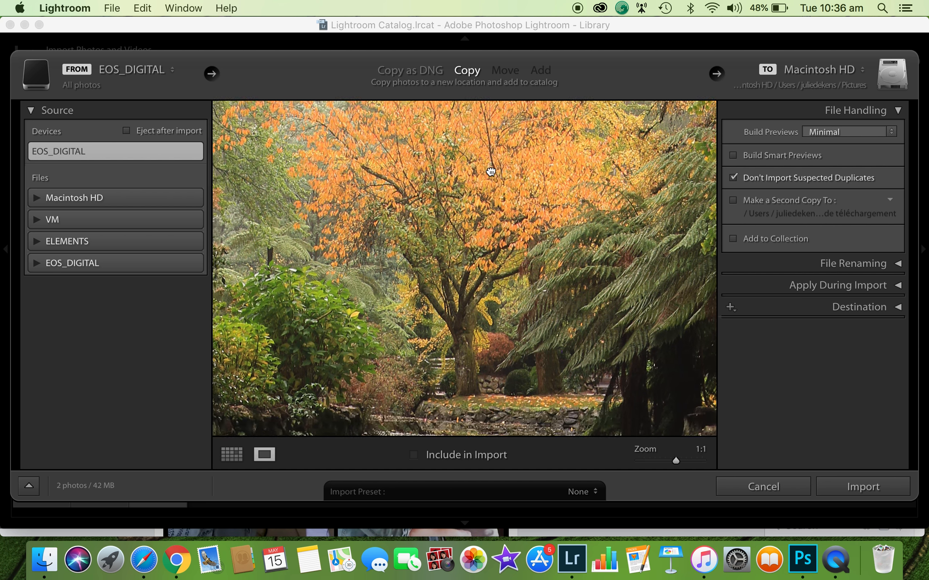
left_click(470, 456)
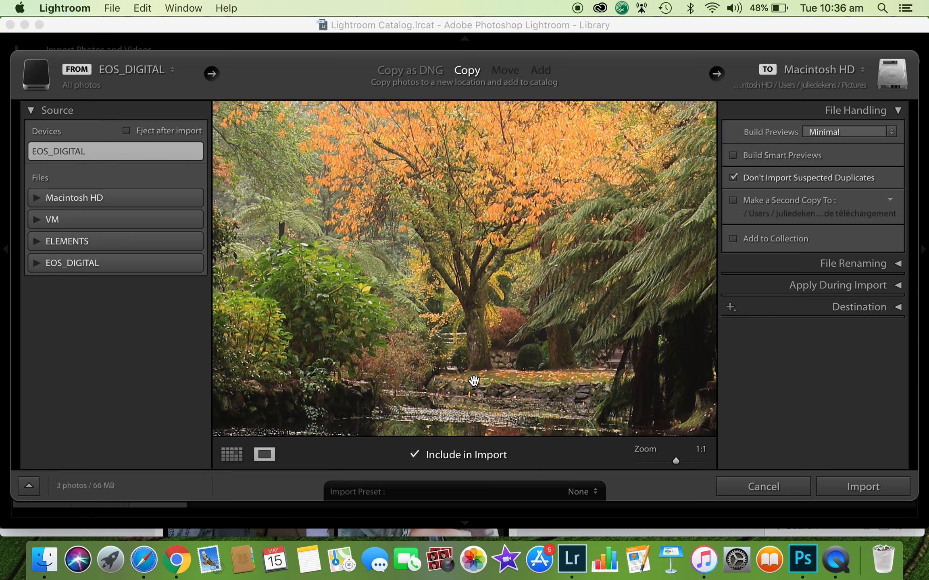
key("Right")
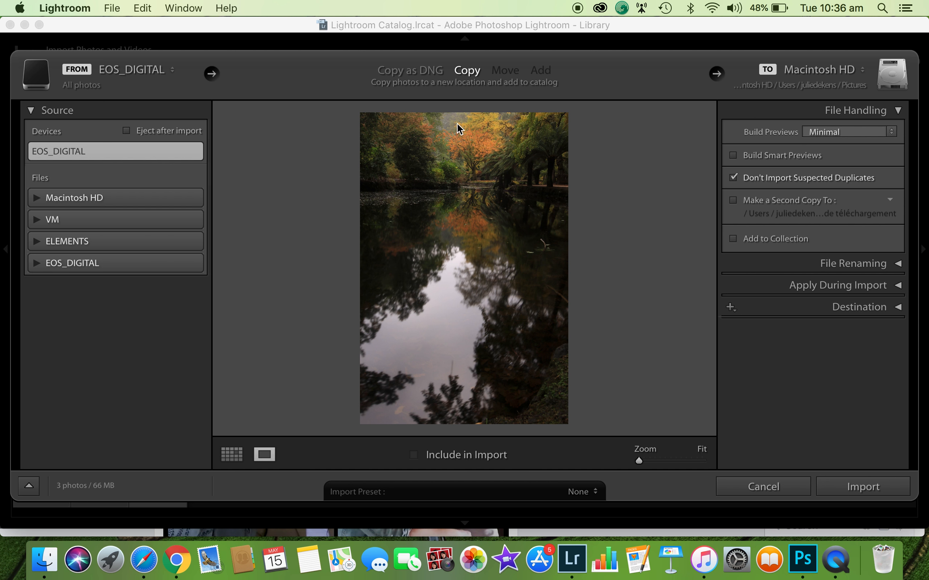
- Check the tree's sharpness in the medium pond exposure at 1:1 and include the photo in the import
left_click(478, 145)
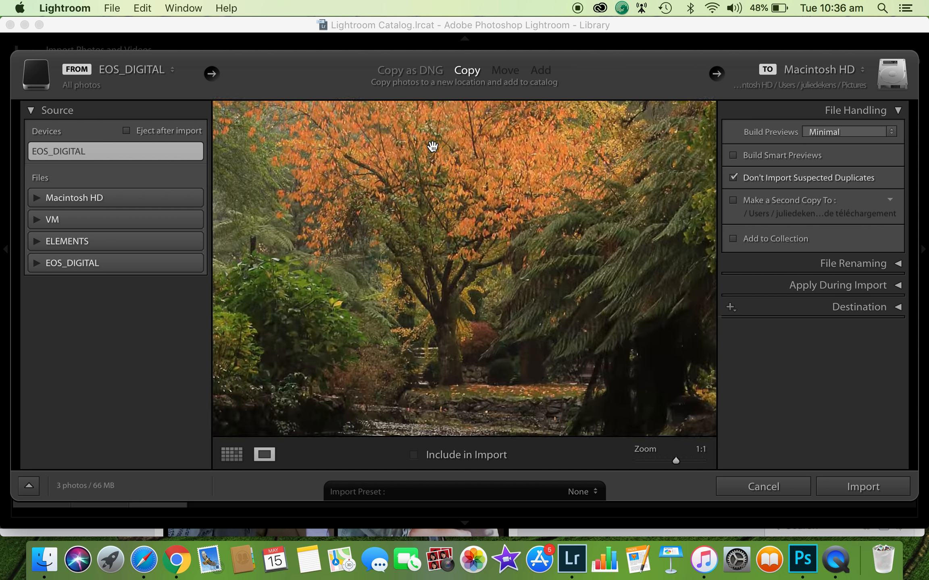
left_click_drag(431, 147, 450, 276)
left_click(439, 276)
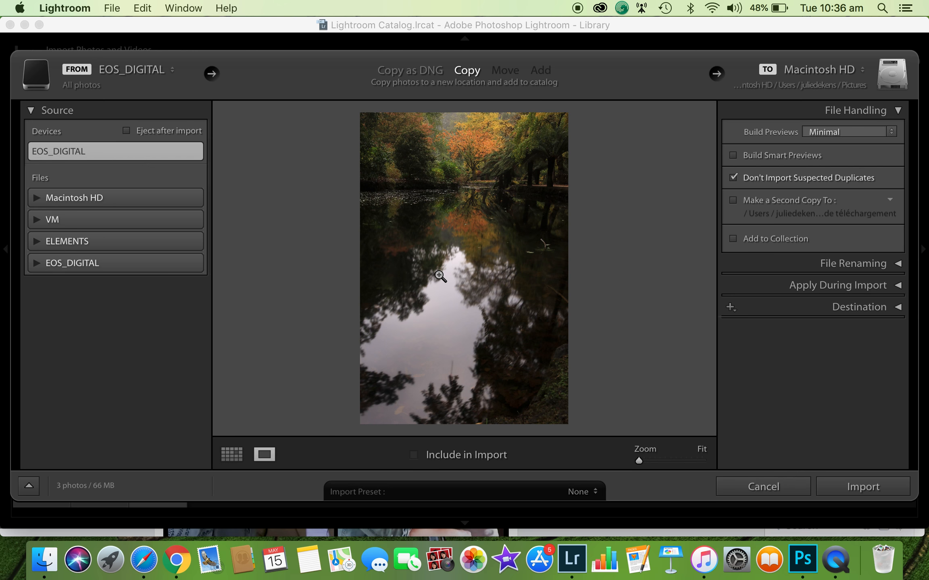
left_click(476, 456)
- Browse to the very dark pond exposure, include it in the import and move to the following photo
key("Right")
key("Right")
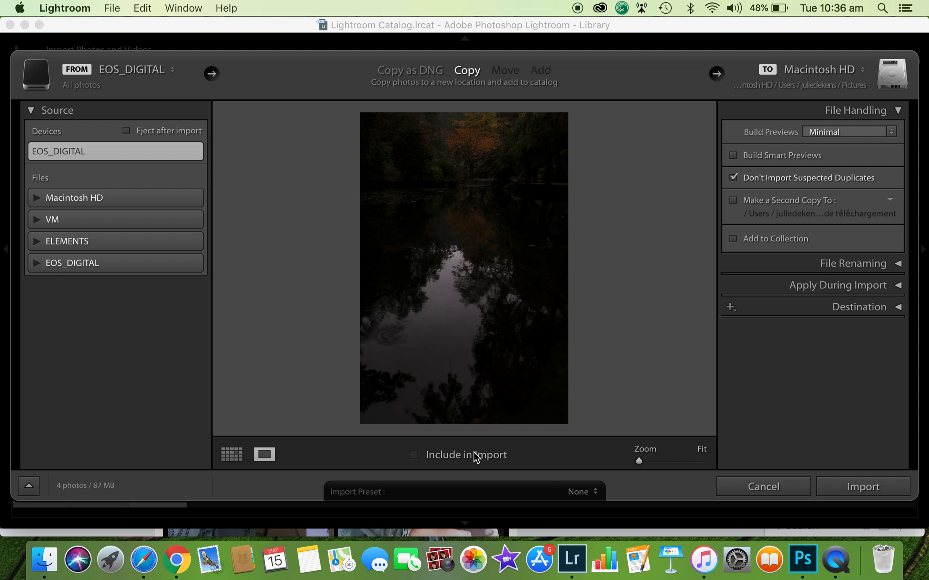
left_click(476, 457)
key("Right")
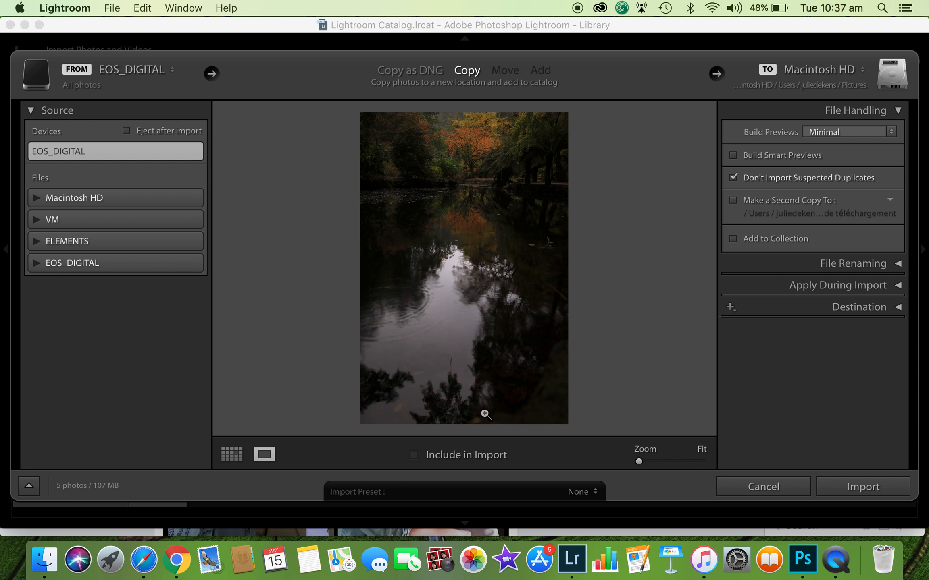
- Check the pond photo with water ripples at 1:1, include it, and import all the chosen photos from EOS_DIGITAL
left_click_drag(420, 315, 487, 309)
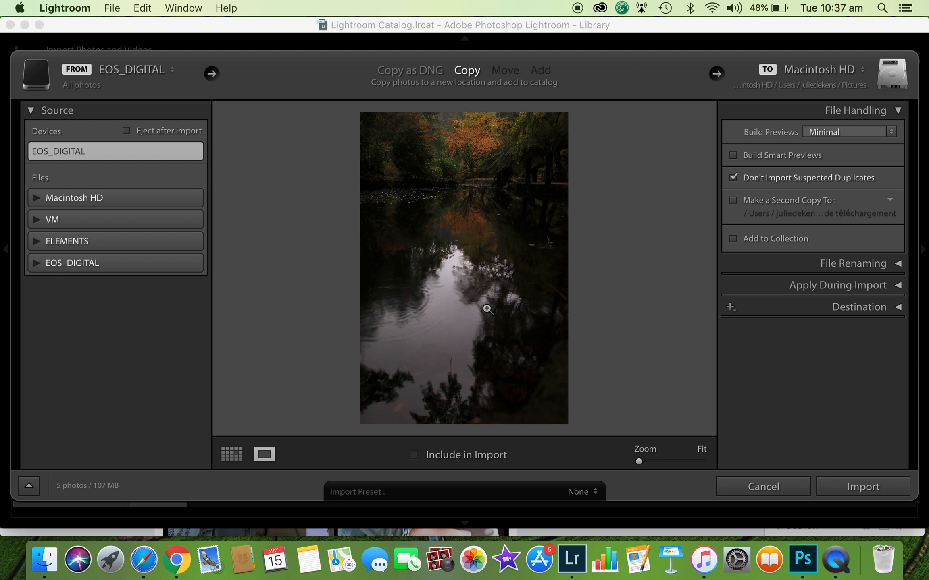
left_click(477, 152)
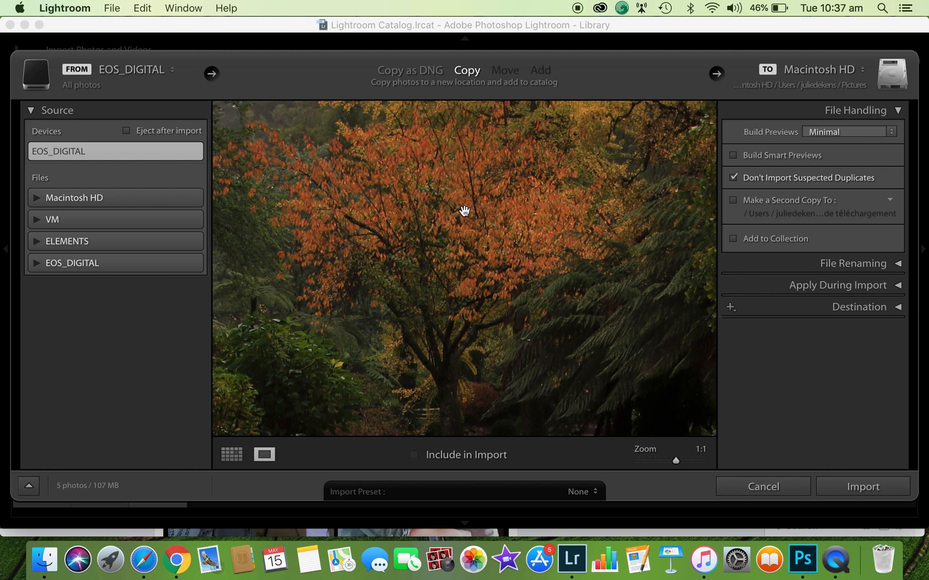
left_click(448, 200)
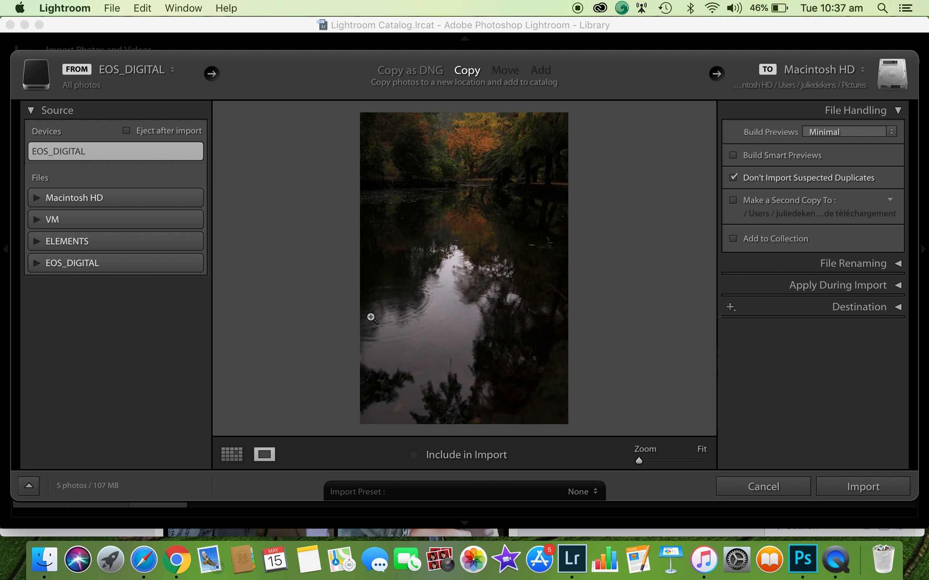
left_click(471, 458)
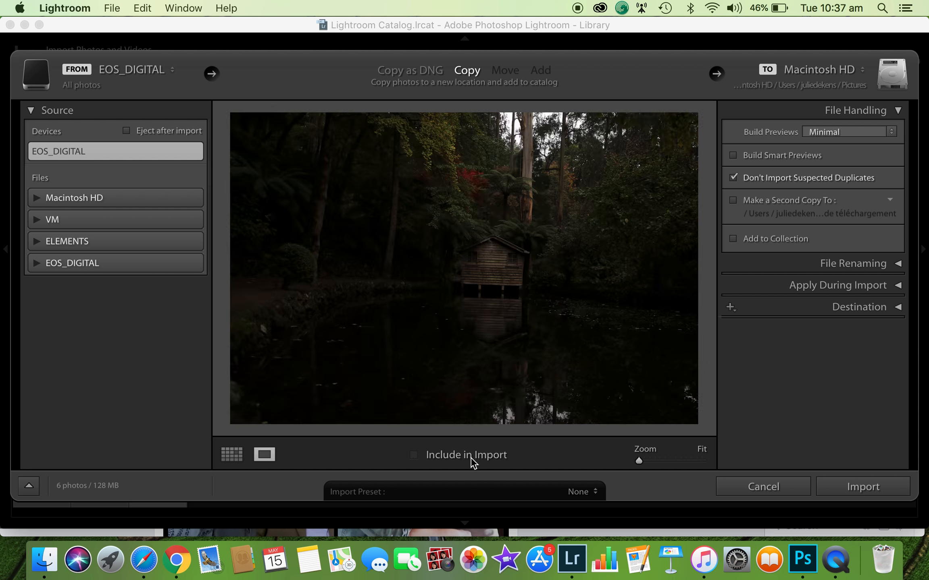
left_click(853, 489)
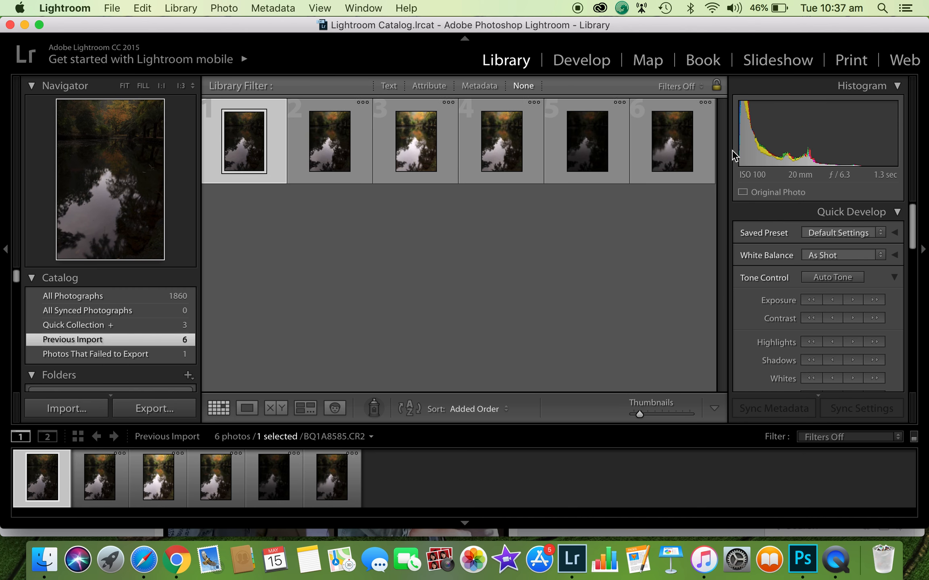
- Switch to the Develop module, open the rippled pond photo BQ1A8592.CR2 and check its tree up close
left_click(585, 66)
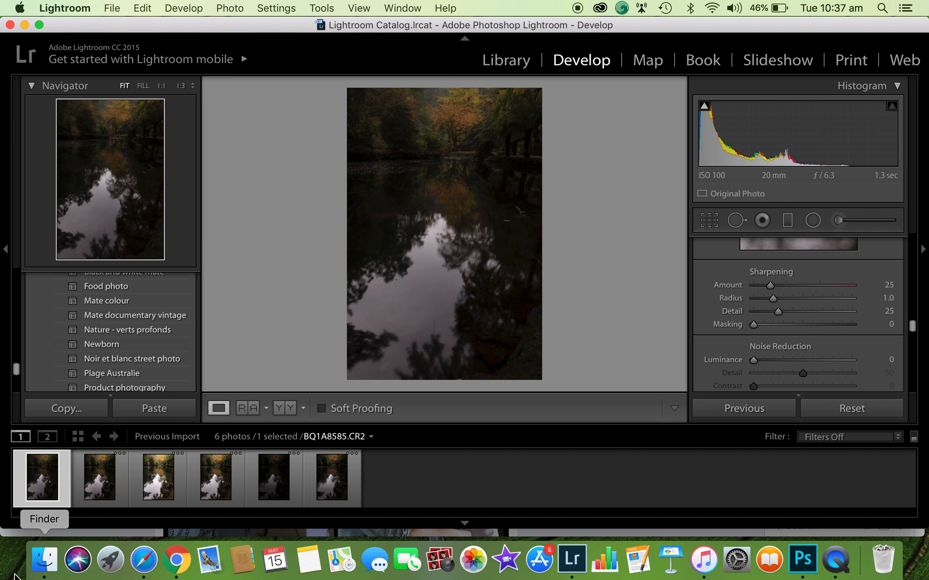
left_click(265, 502)
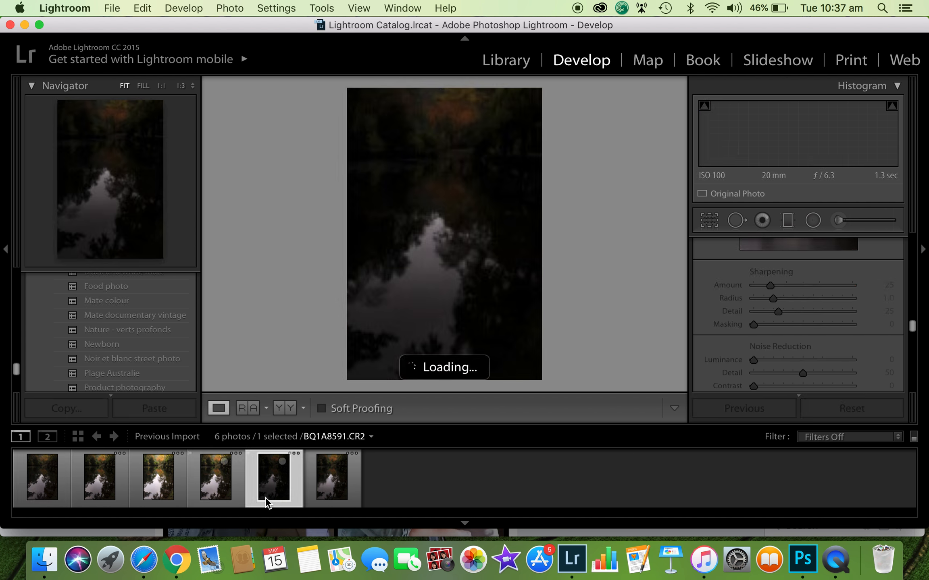
left_click(343, 488)
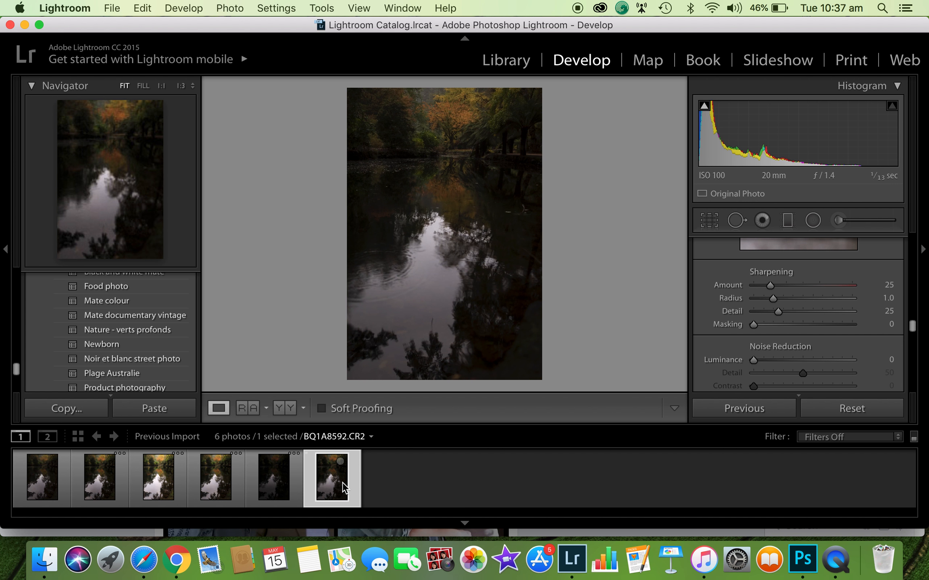
left_click(460, 125)
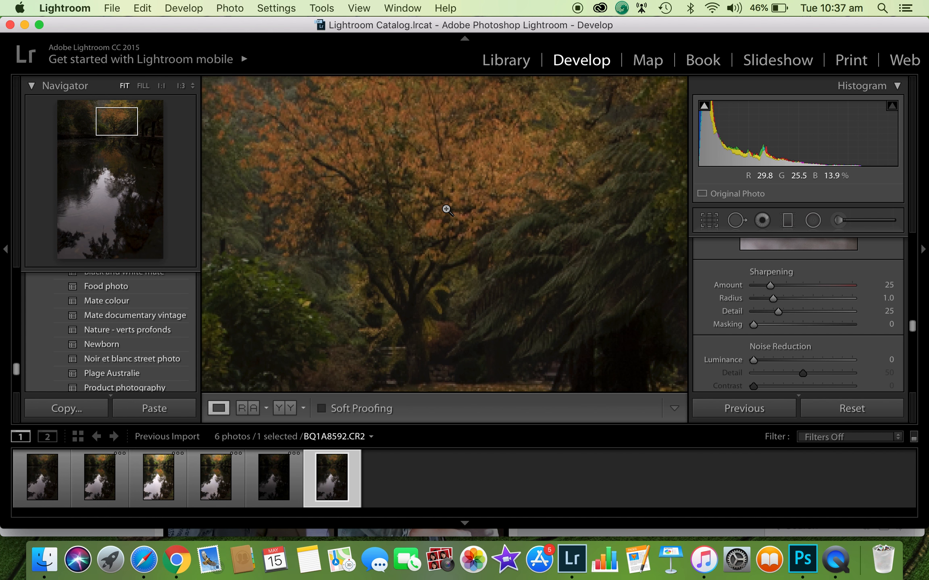
left_click(446, 209)
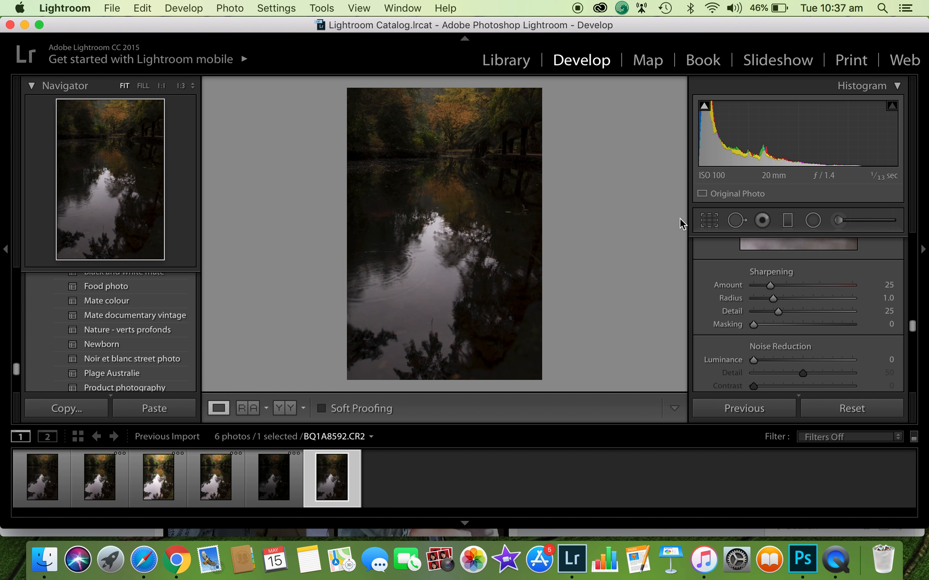
- Straighten the rippled pond photo with Crop & Straighten at an angle of -0.50 and apply the crop
left_click(716, 222)
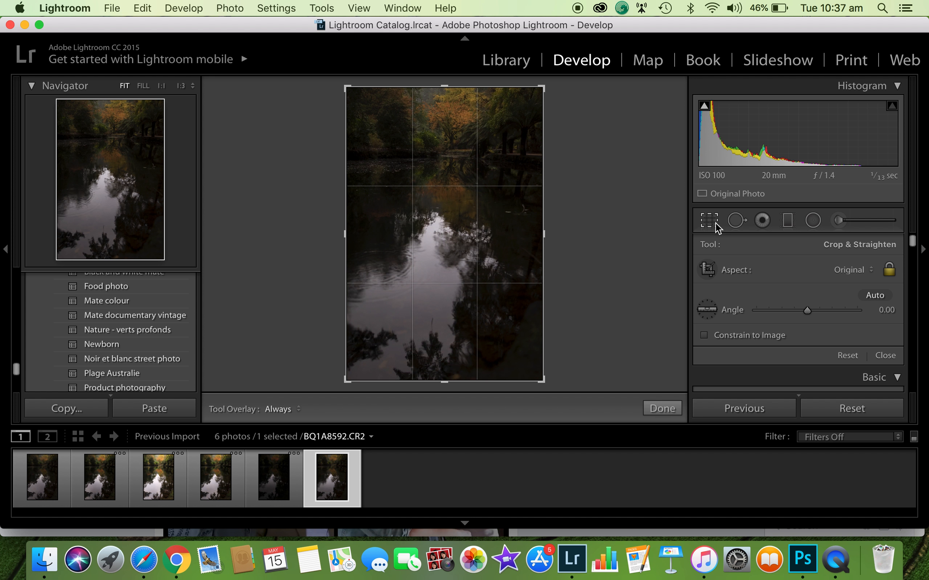
left_click(890, 311)
key("Down")
key("Down")
key("Down")
key("Down")
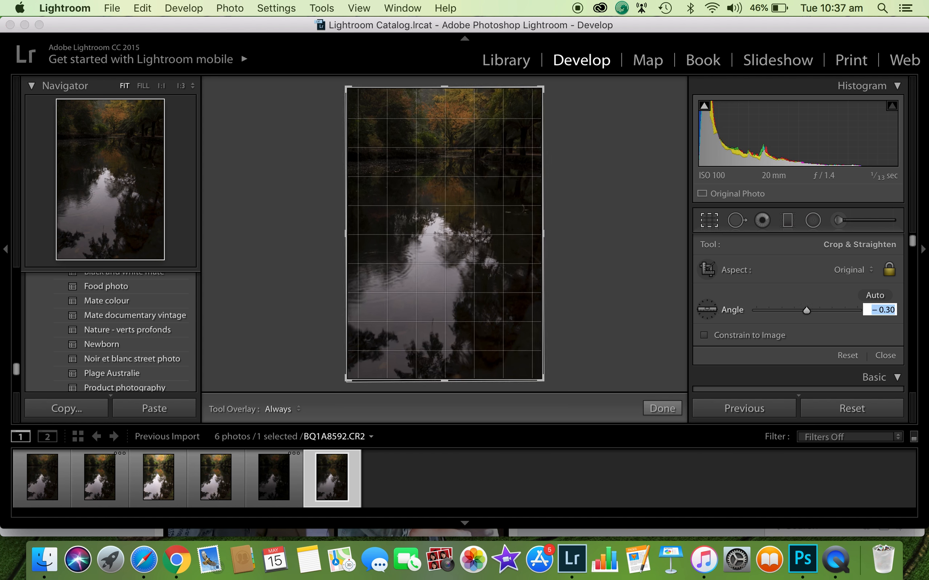
key("Down")
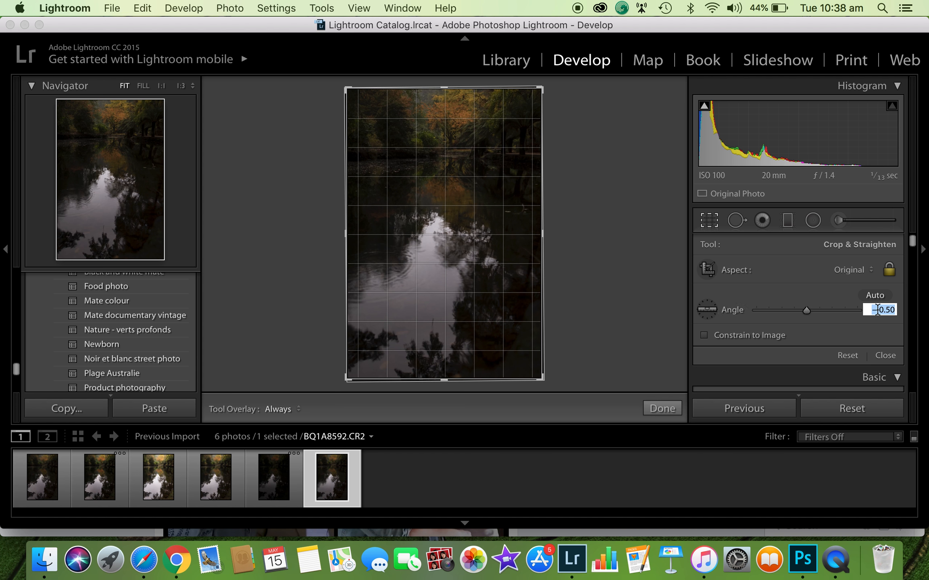
key("Return")
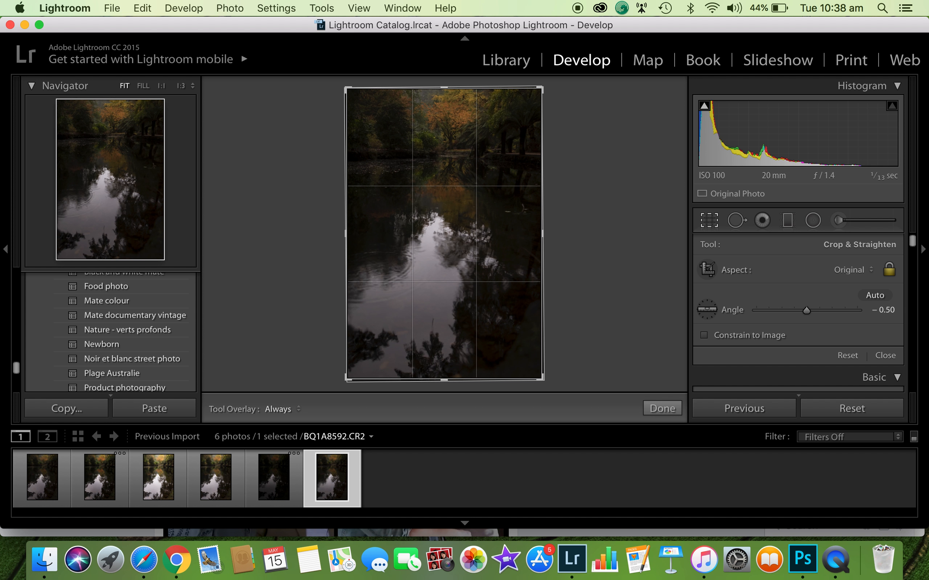
key("Return")
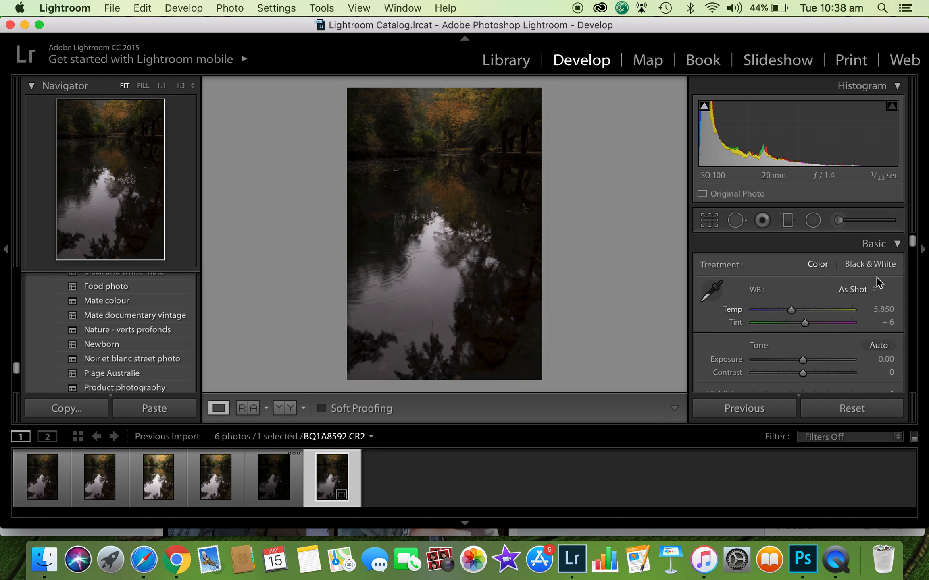
- Adjust the photo's tone to Contrast +32, Highlights +61, Shadows +59, Whites +28 and Blacks -28
scroll(808, 342, "down", 2)
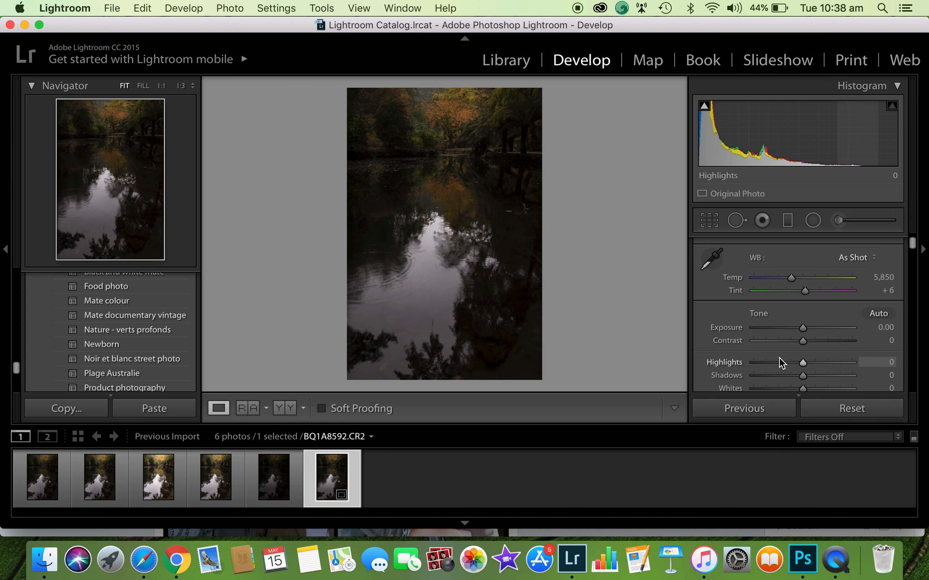
scroll(778, 357, "down", 2)
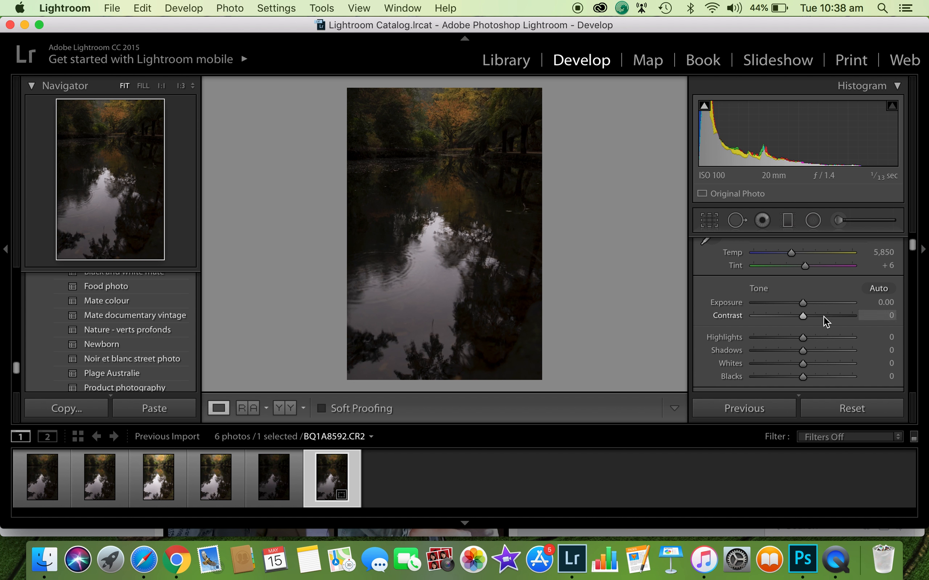
left_click_drag(822, 316, 831, 350)
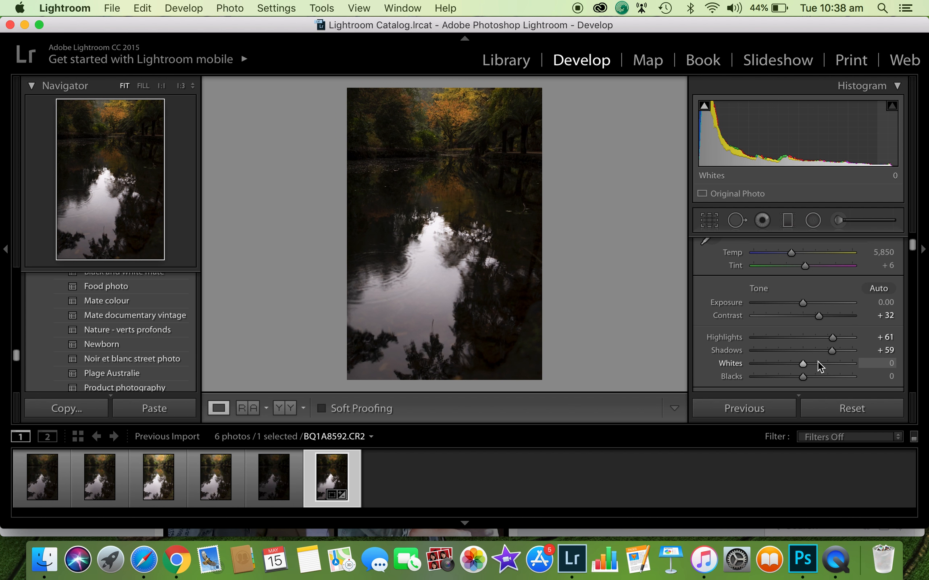
left_click(816, 364)
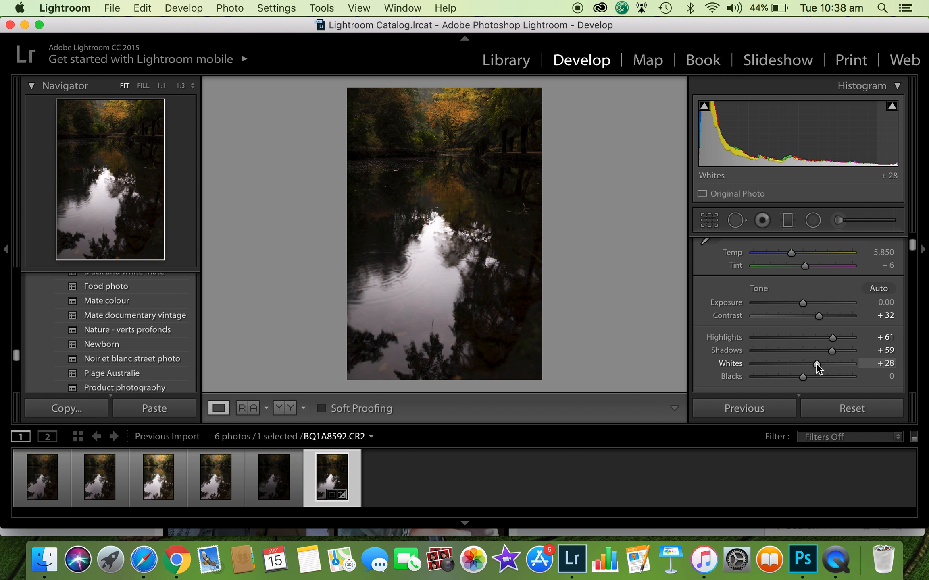
left_click(783, 376)
left_click(790, 376)
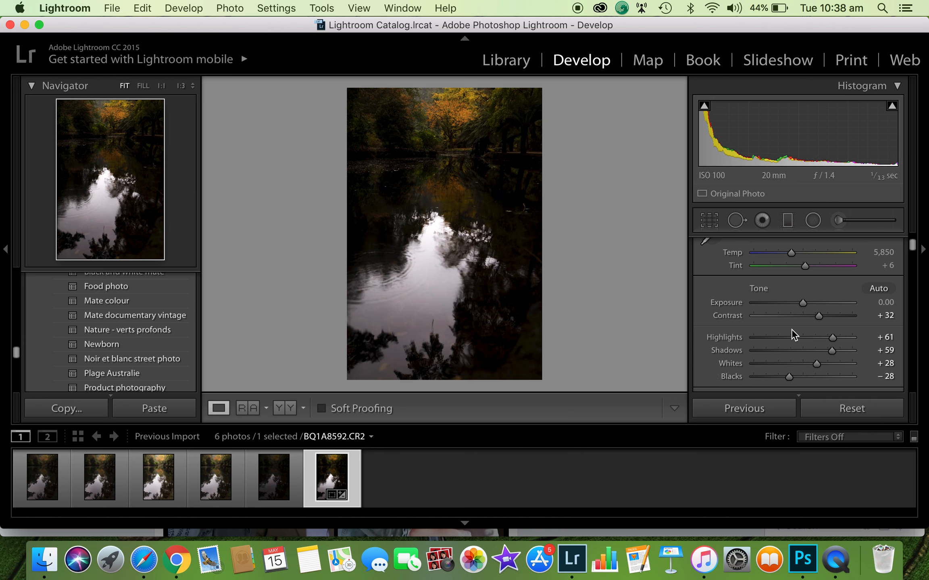
- Set the photo's Clarity to +17 and Vibrance to +14, checking the orange tree at 1:1 between the adjustments
scroll(775, 348, "down", 5)
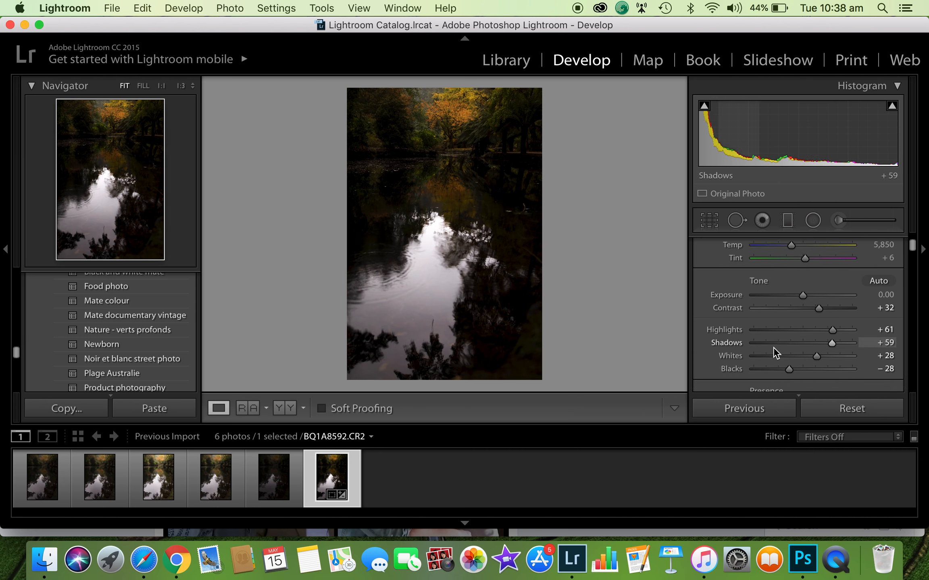
left_click(811, 333)
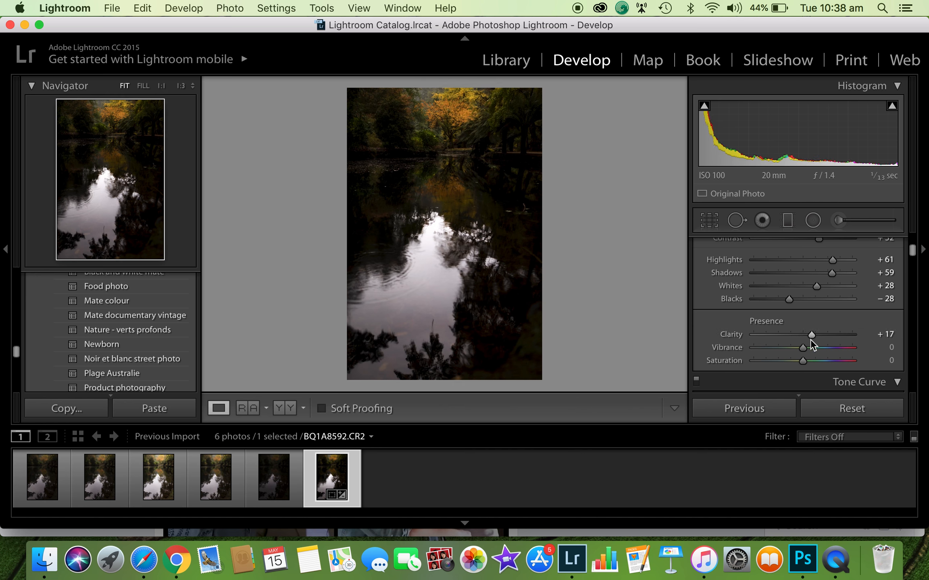
left_click(451, 118)
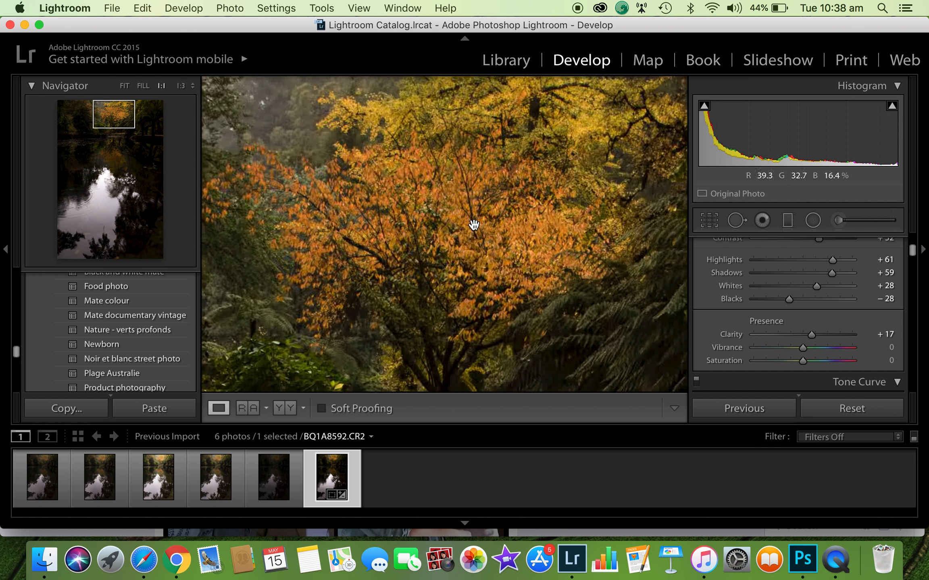
left_click(443, 212)
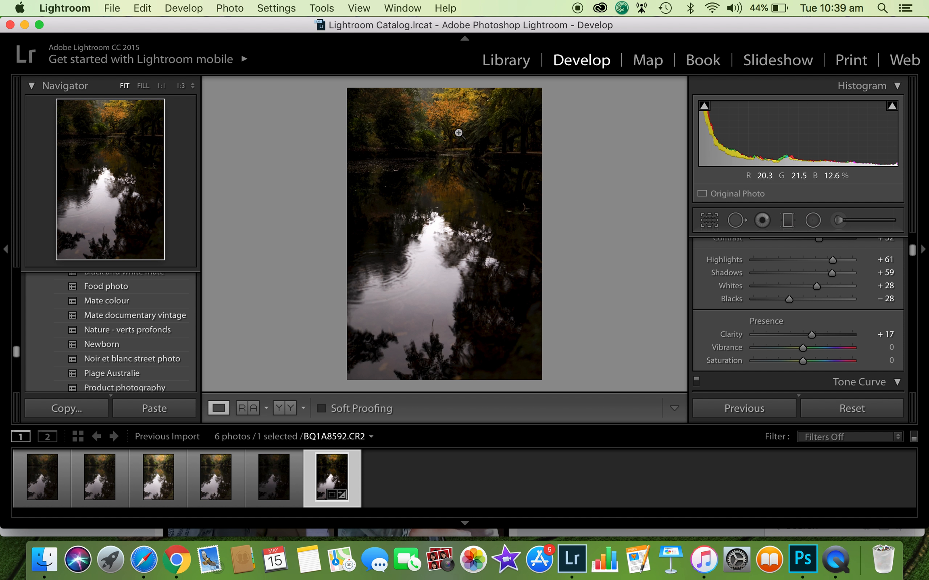
scroll(781, 334, "down", 1)
left_click_drag(809, 347, 809, 346)
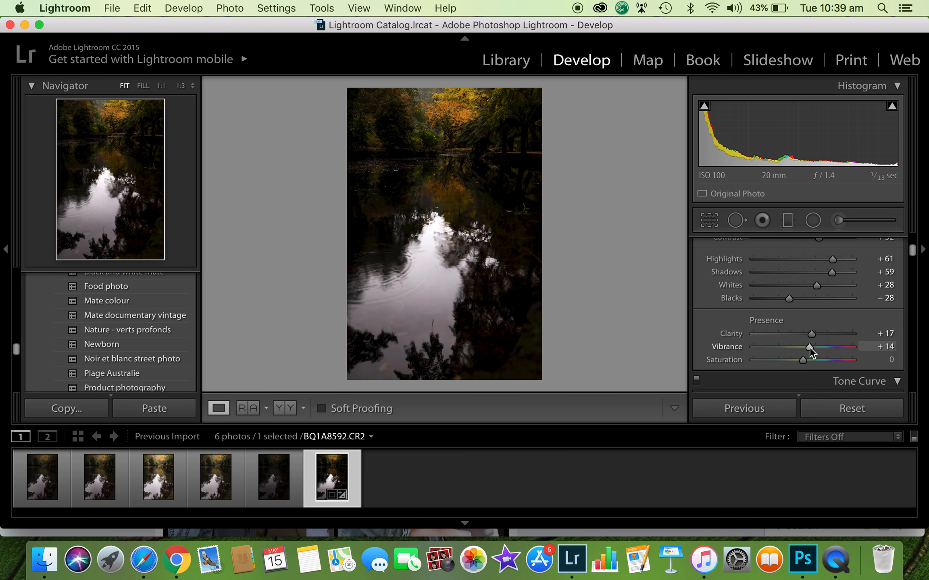
- Show the photo in side-by-side Before/After view and set the Orange luminance to +37 and the Red luminance to +32
left_click(289, 410)
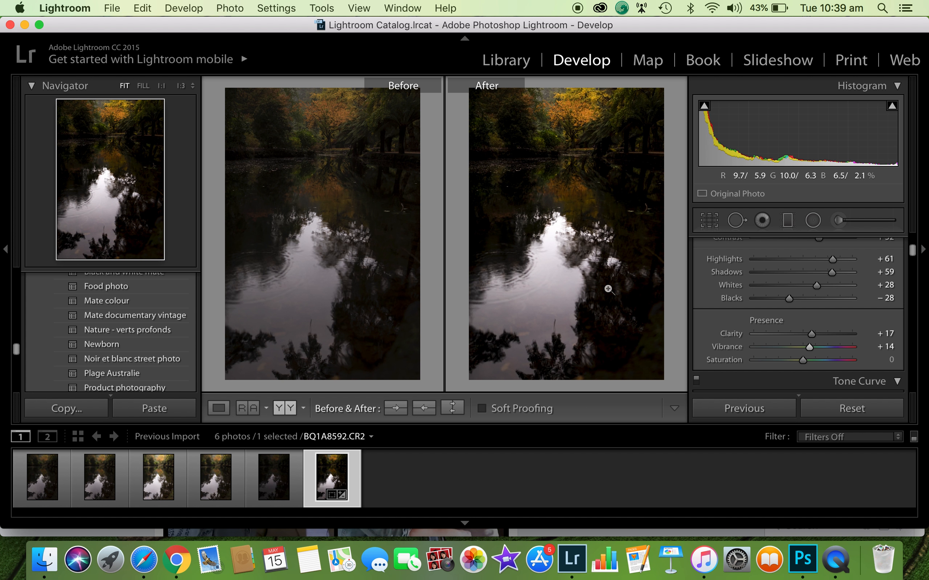
scroll(771, 340, "down", 5)
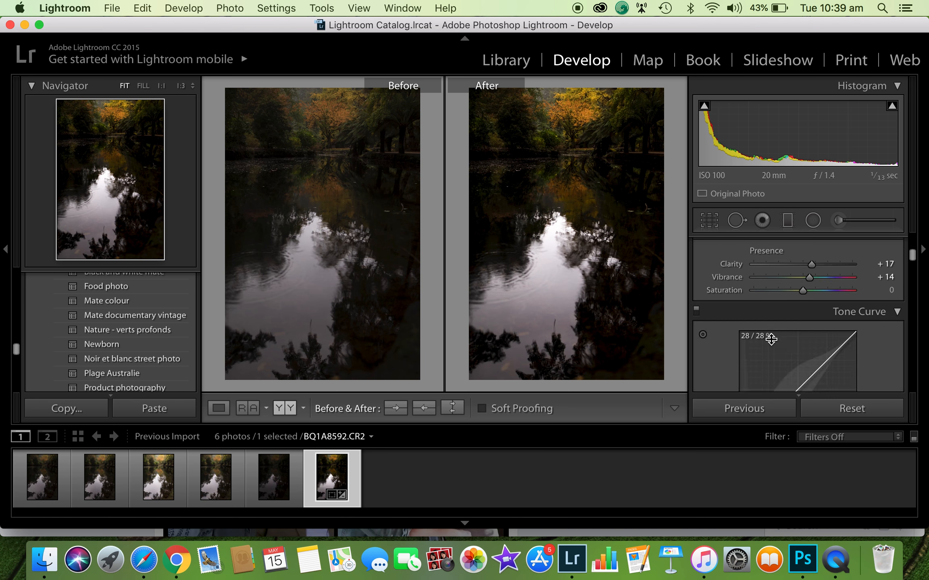
scroll(771, 339, "down", 5)
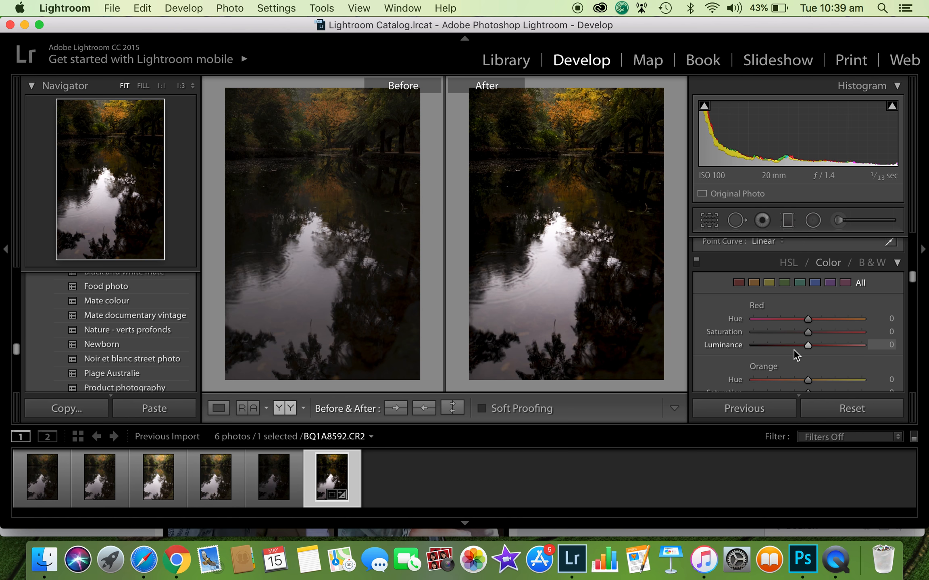
scroll(793, 346, "down", 1)
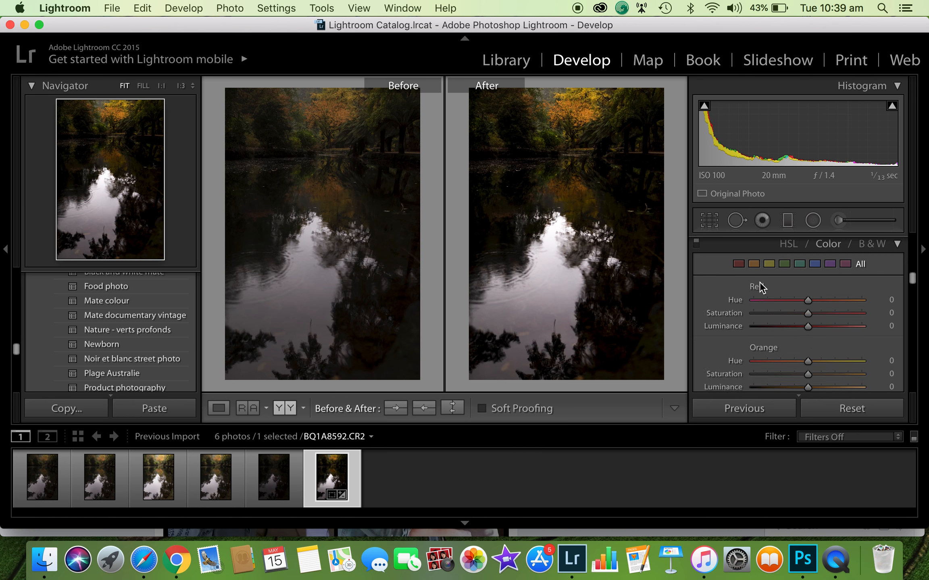
scroll(803, 331, "down", 3)
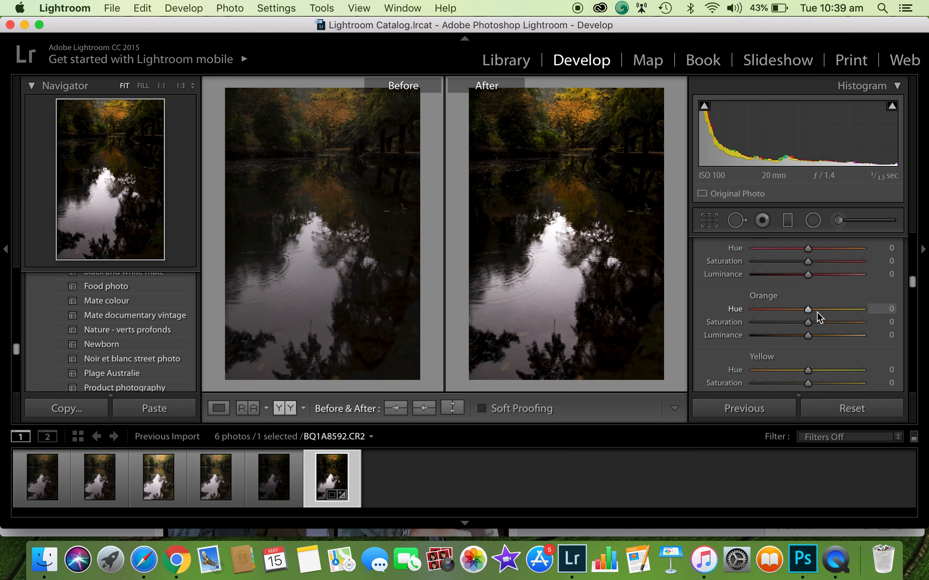
left_click_drag(830, 333, 815, 337)
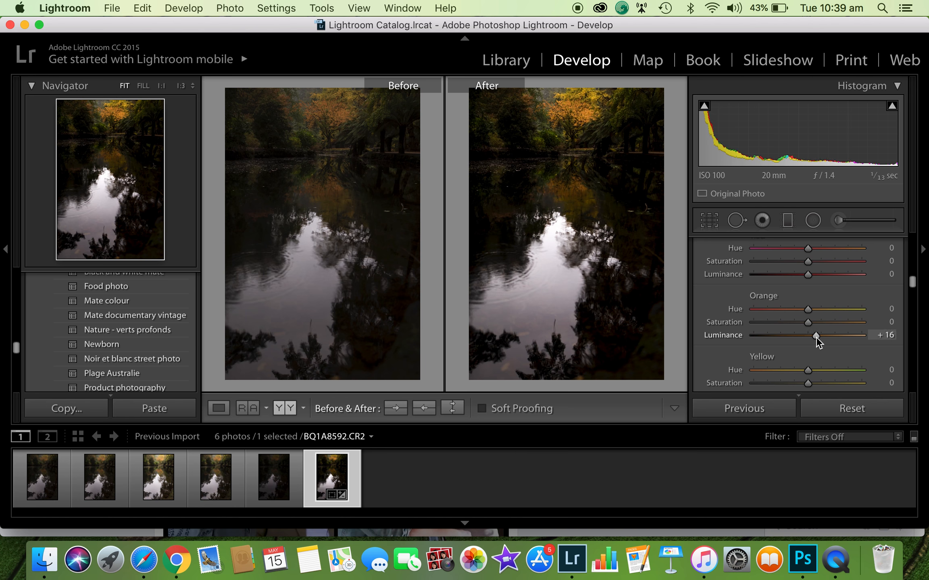
left_click(828, 335)
left_click(824, 274)
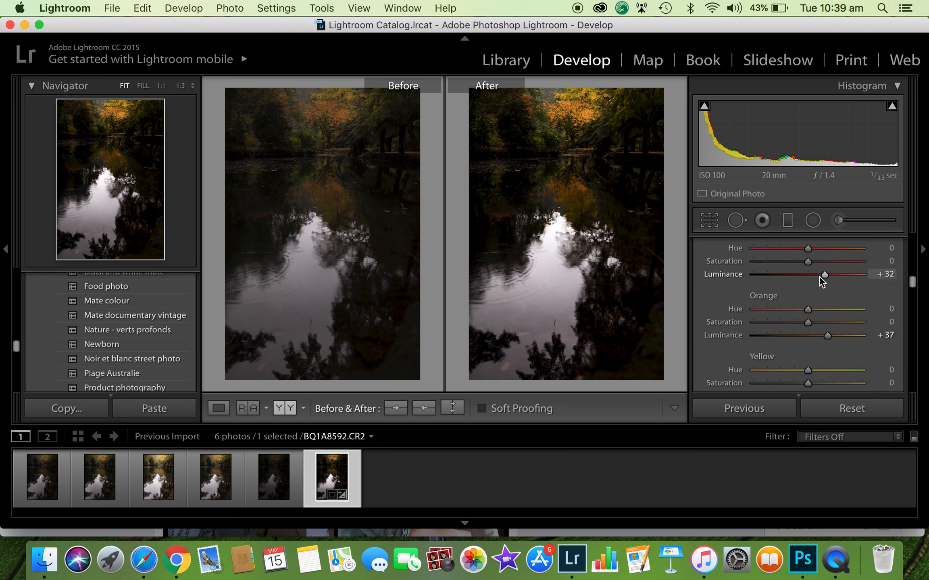
- Set the Yellow luminance to +30 and the Green luminance to +43
scroll(791, 305, "down", 2)
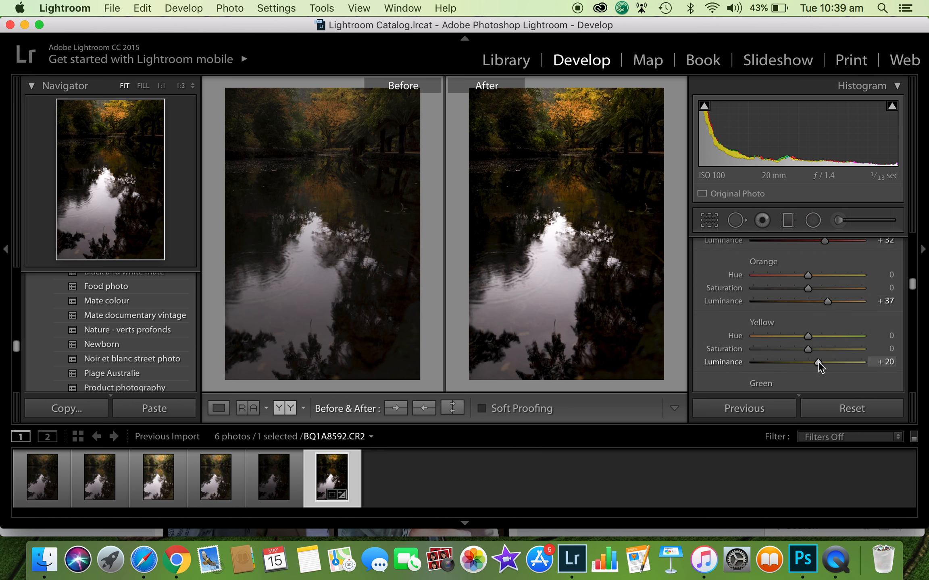
left_click(805, 360)
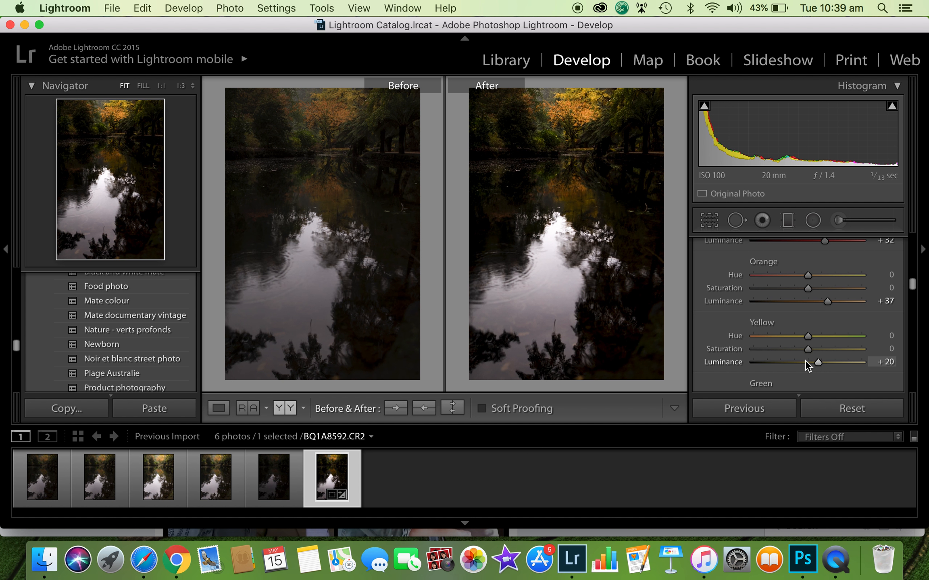
left_click(828, 361)
left_click_drag(826, 362, 822, 362)
scroll(802, 332, "down", 4)
left_click_drag(808, 349, 830, 348)
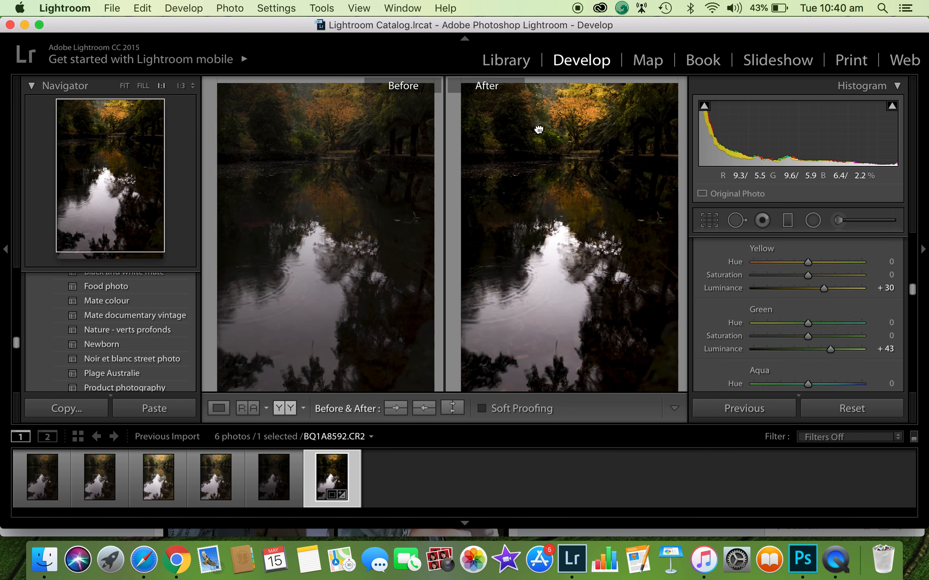
- Compare the green foliage and the orange tree before and after at 1:1, and return to the full photo
left_click(536, 131)
left_click_drag(616, 202, 534, 225)
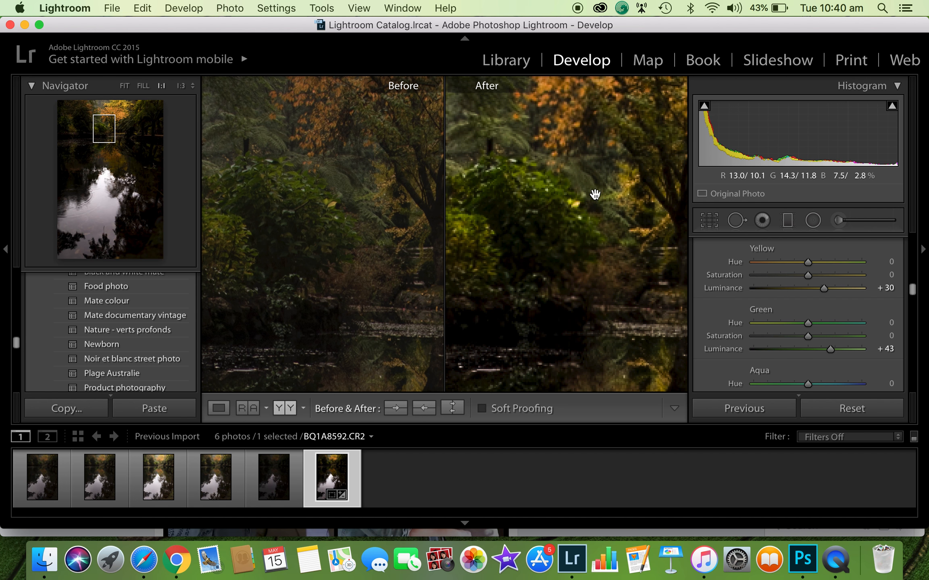
left_click_drag(591, 197, 543, 221)
left_click_drag(597, 167, 564, 253)
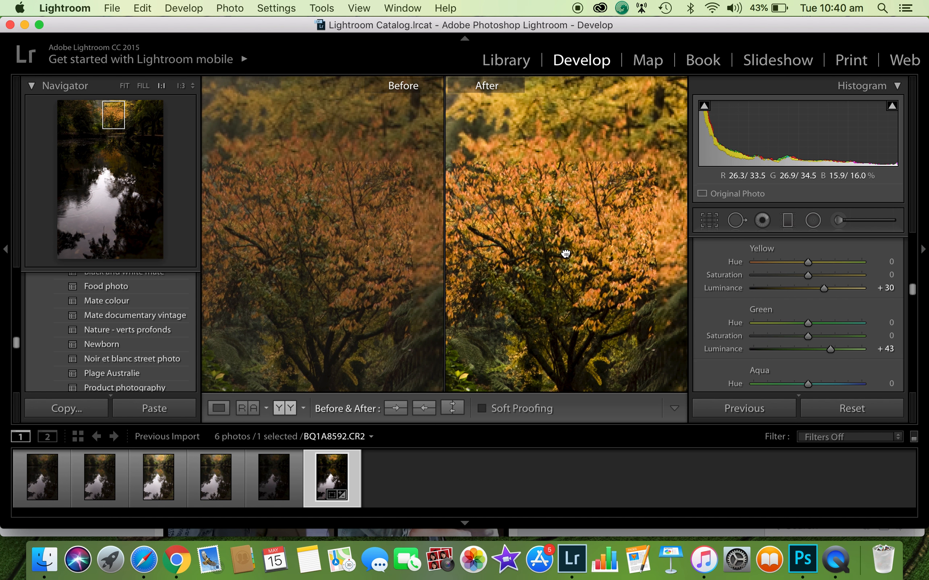
left_click(589, 221)
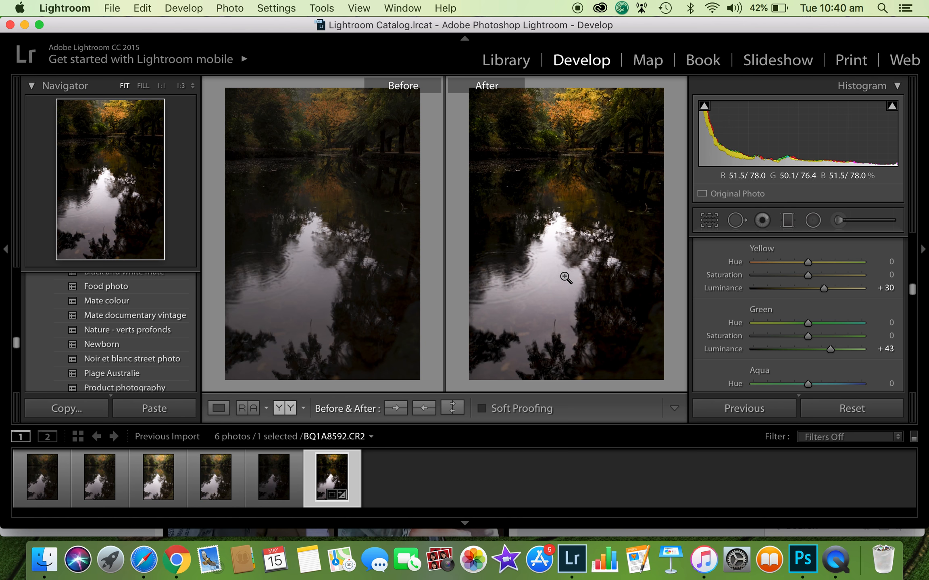
scroll(772, 298, "down", 2)
scroll(772, 298, "down", 10)
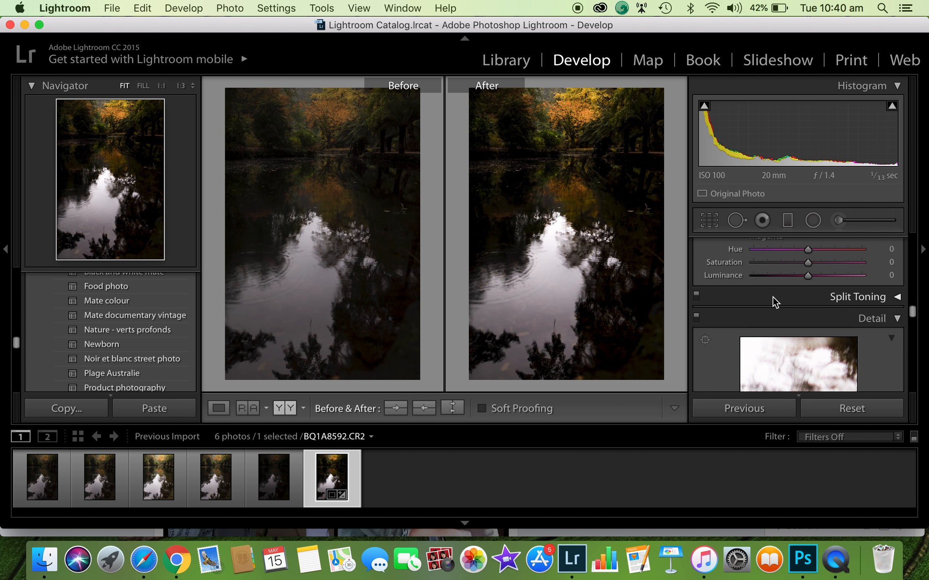
scroll(772, 296, "up", 5)
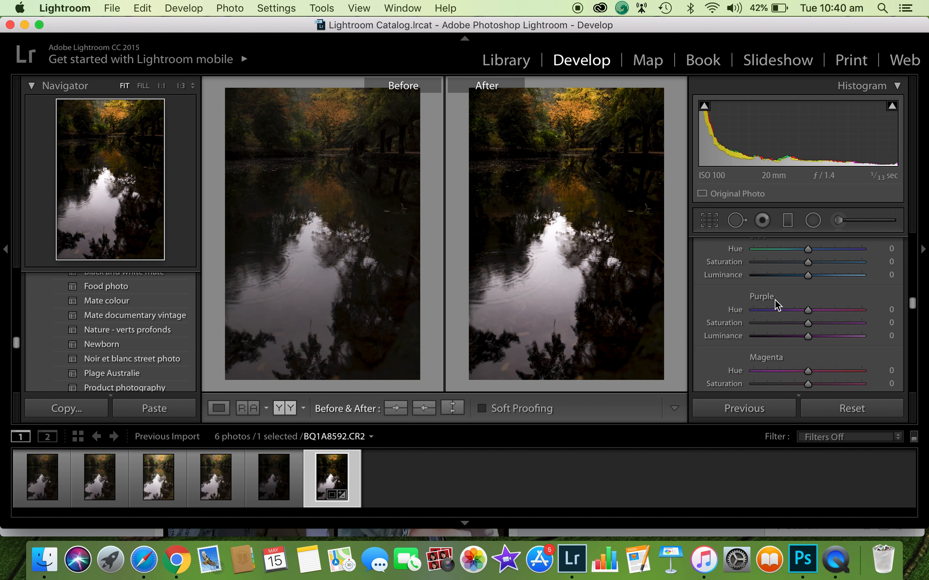
scroll(775, 300, "up", 1)
scroll(771, 300, "up", 1)
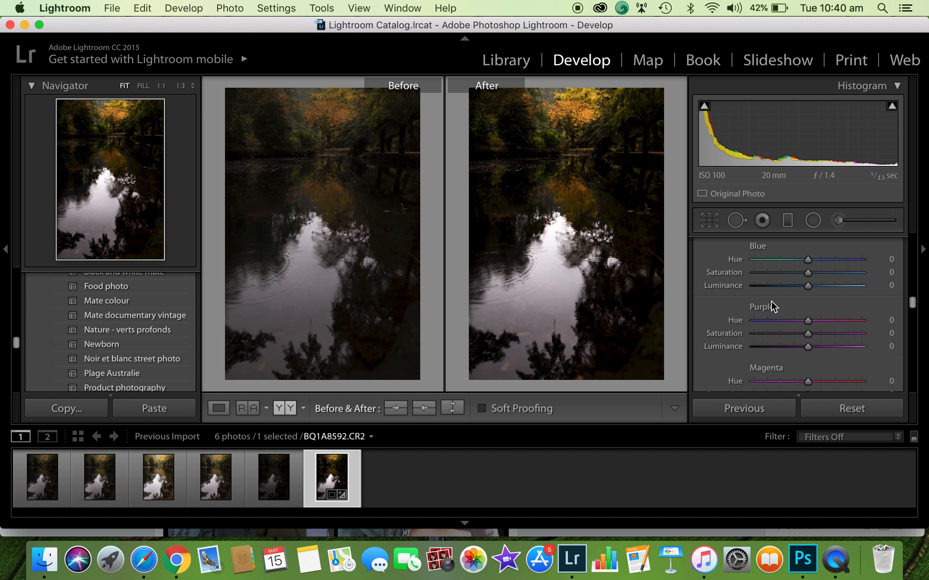
- Try straightening the pond photo further with a Crop & Straighten angle of -1.40 and apply the crop
left_click(708, 225)
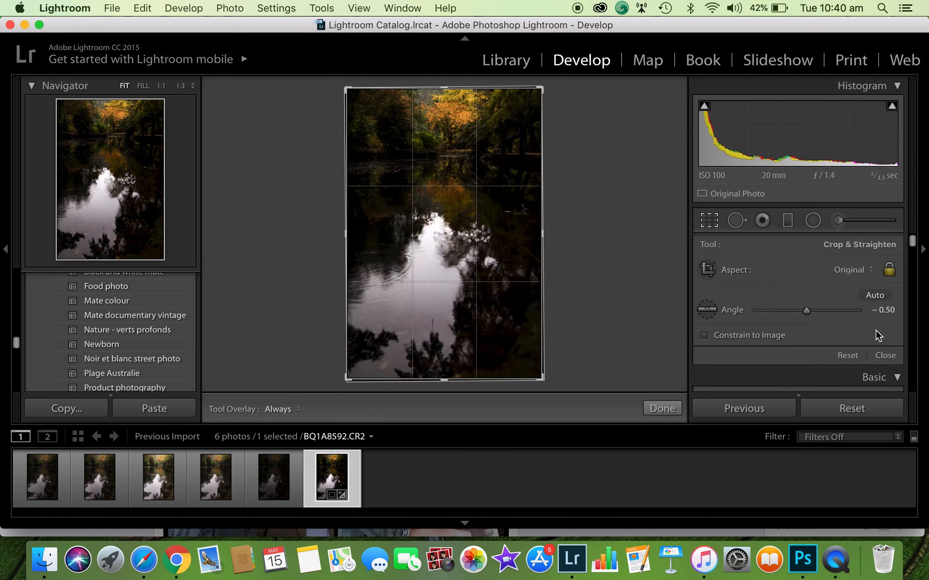
left_click(890, 310)
key("Down")
key("Down")
key("Down")
key("Down")
key("Down")
key("Down")
key("Down")
key("Down")
key("Down")
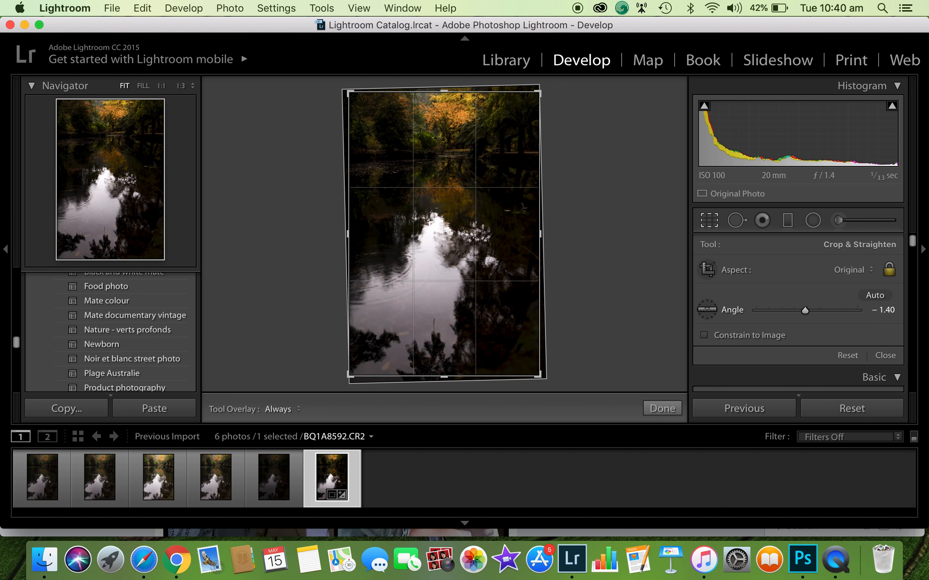
key("Return")
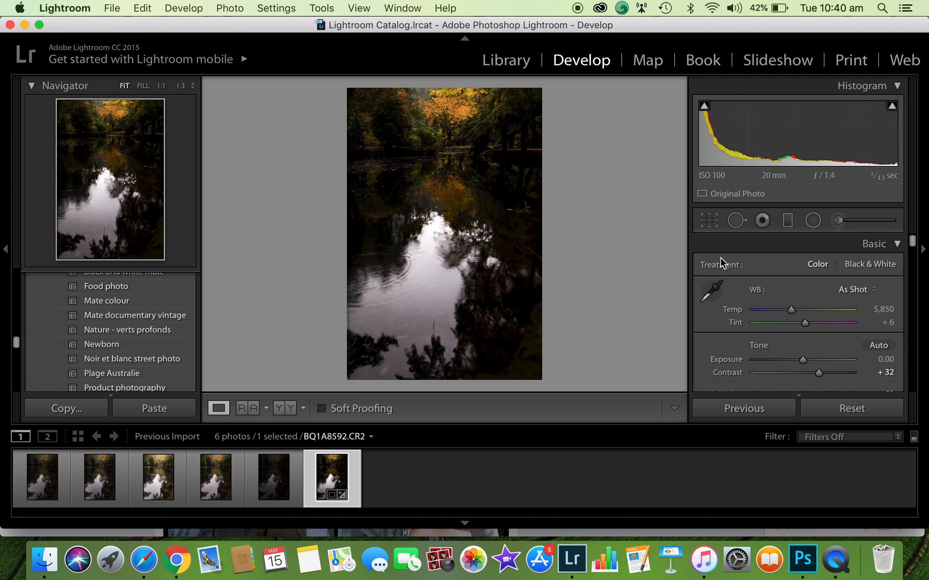
- Reopen Crop & Straighten, set the photo's angle to -1.00 and apply the crop
left_click(711, 225)
left_click(888, 310)
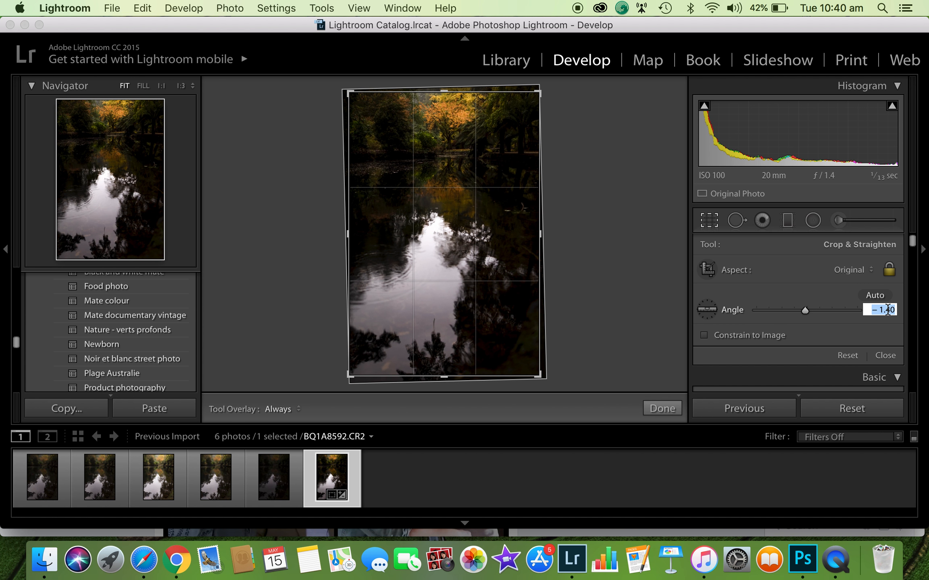
key("Up")
key("Up")
key("Up")
key("Up")
key("Up")
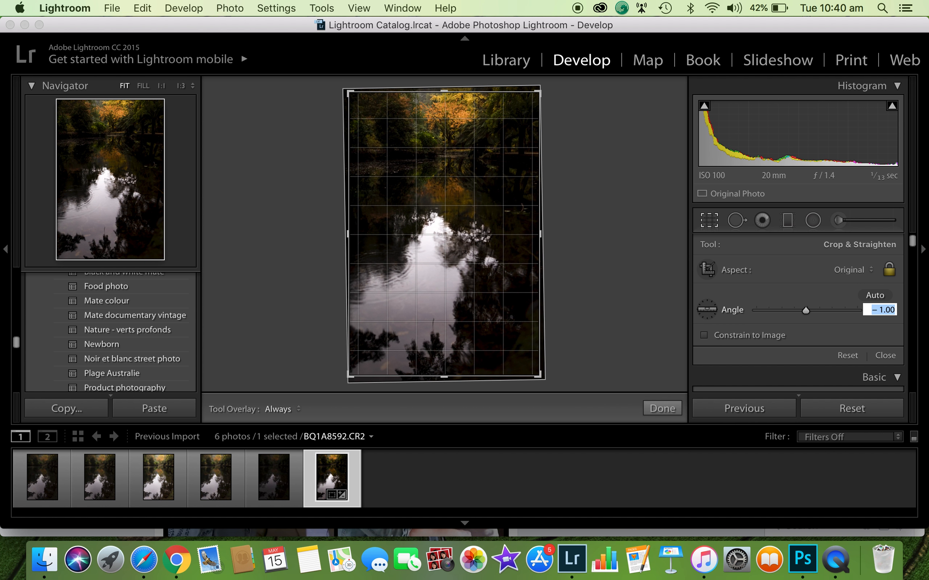
key("Return")
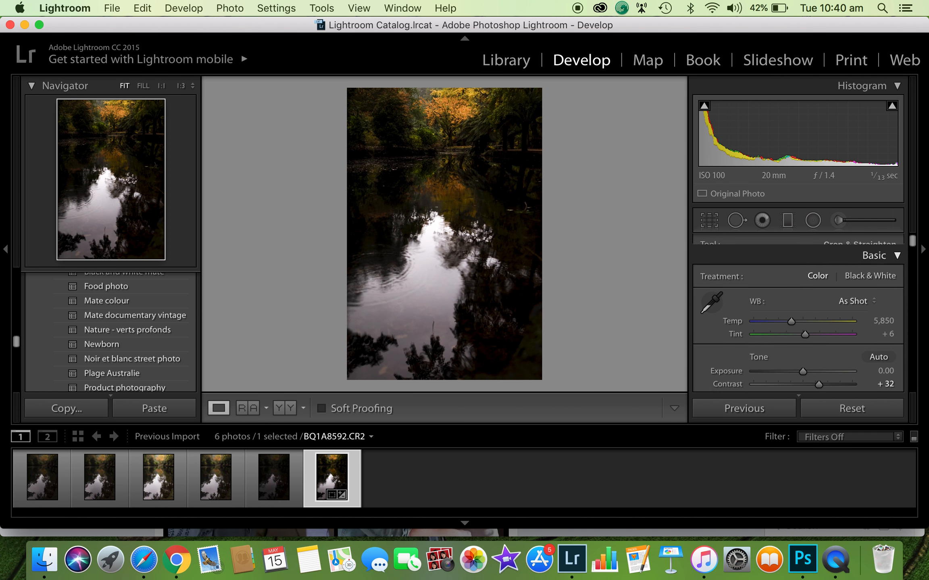
- Apply noise reduction to the pond photo with Luminance set to 15
scroll(800, 341, "down", 15)
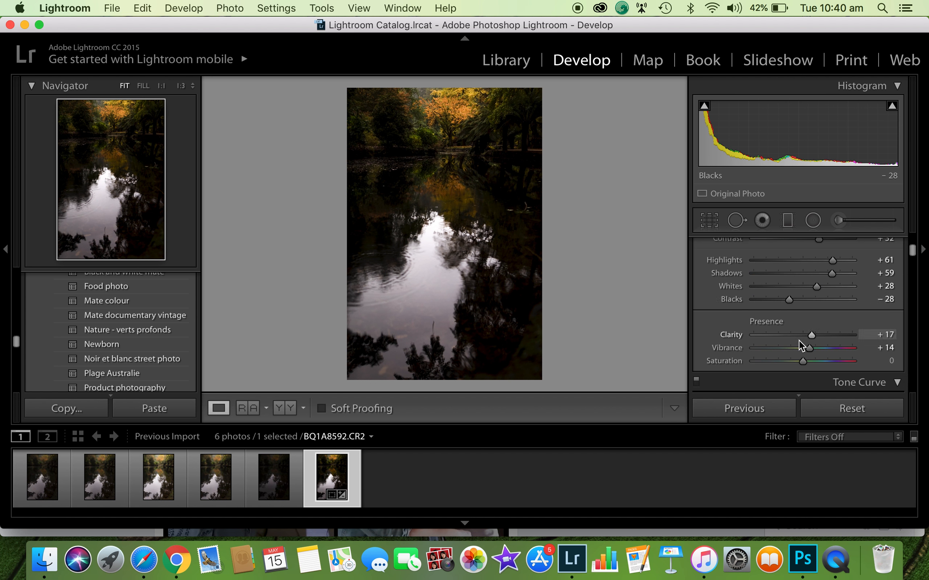
scroll(802, 342, "down", 10)
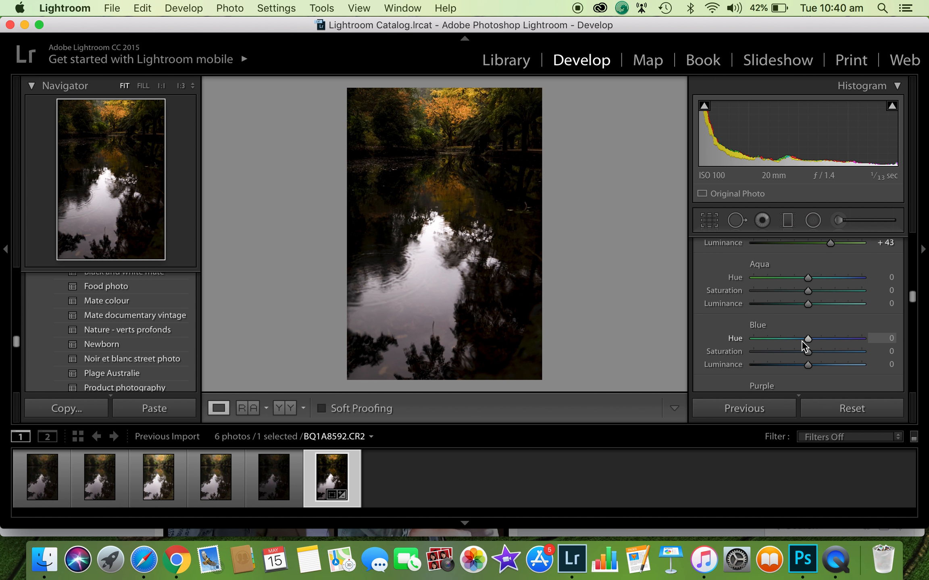
scroll(801, 341, "down", 5)
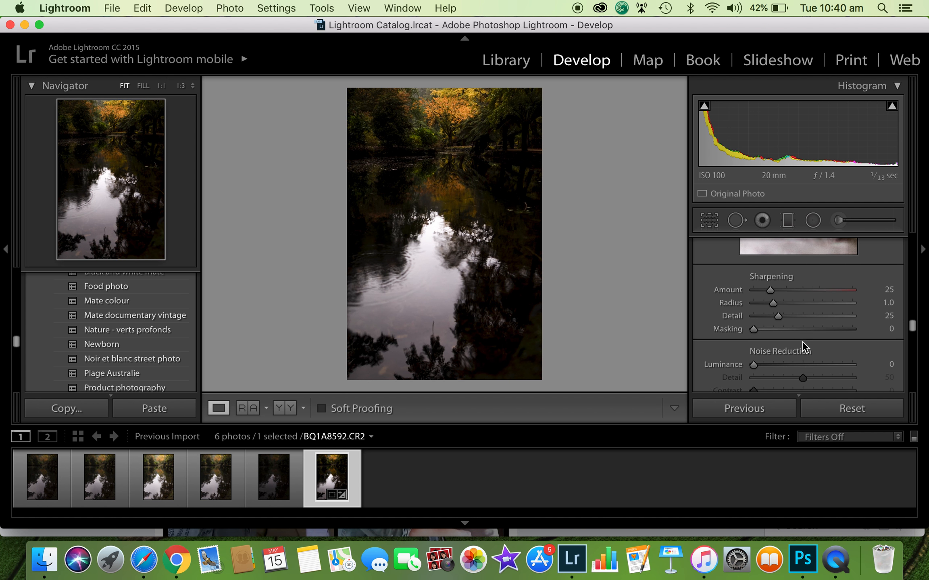
left_click(768, 339)
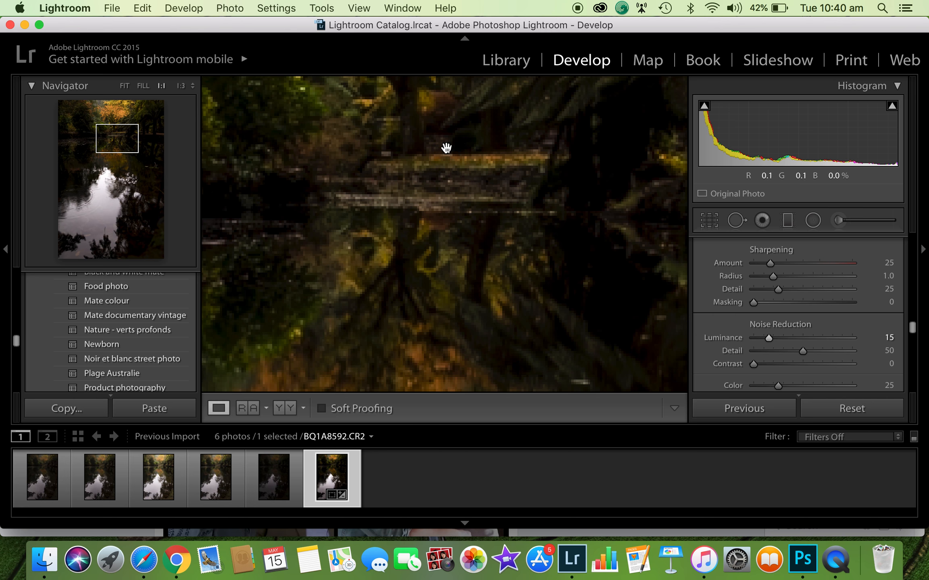
- Examine the tree area at 1:1, compare the photo before and after, and return to the single-photo view
left_click_drag(406, 156, 456, 255)
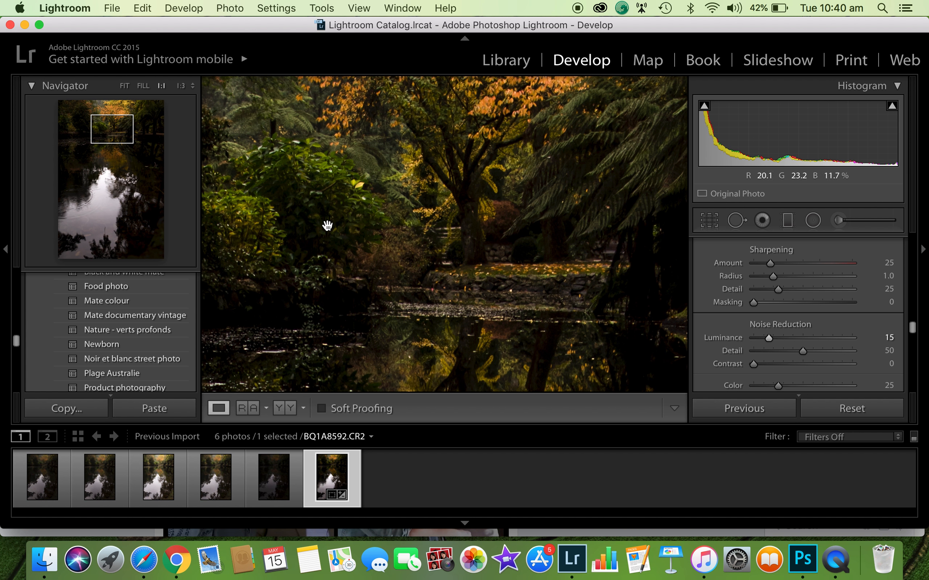
left_click(285, 409)
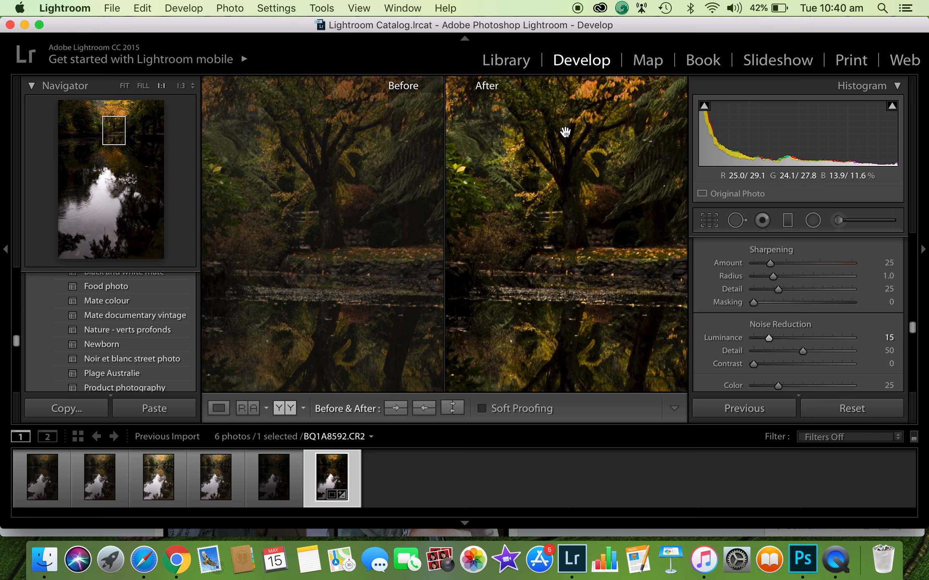
left_click(420, 171)
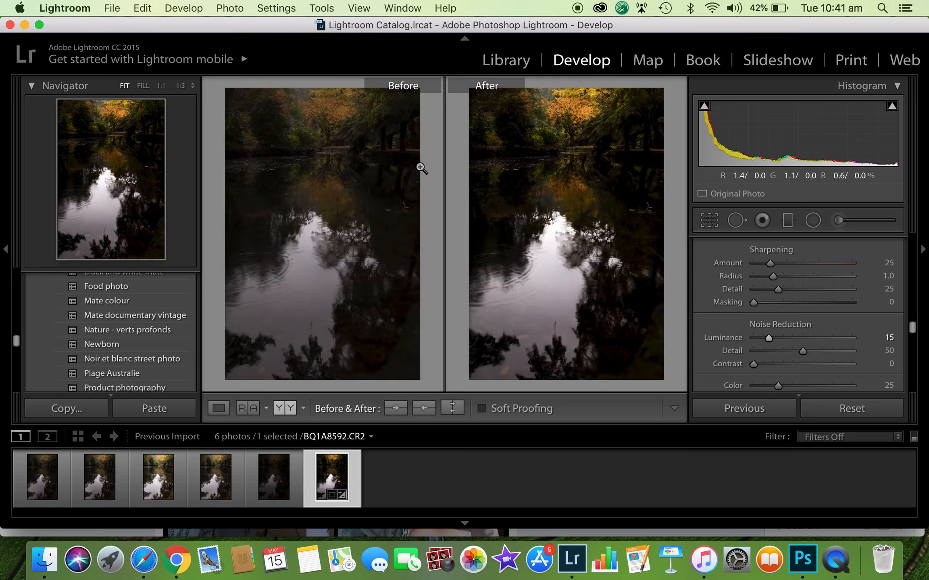
left_click(218, 409)
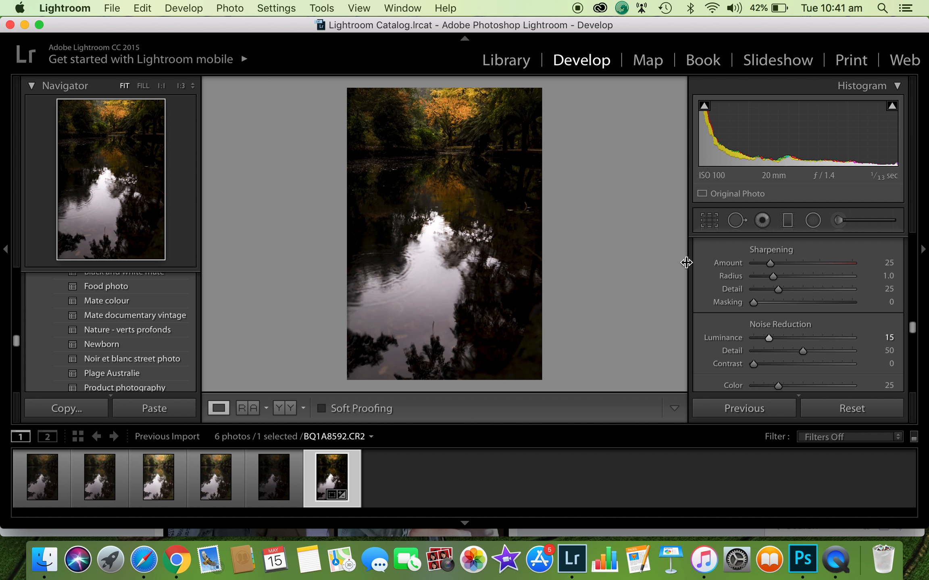
- Add a graduated filter to the pond photo rising from its bottom edge to the far shoreline, with Exposure at -0.27
scroll(790, 324, "down", 10)
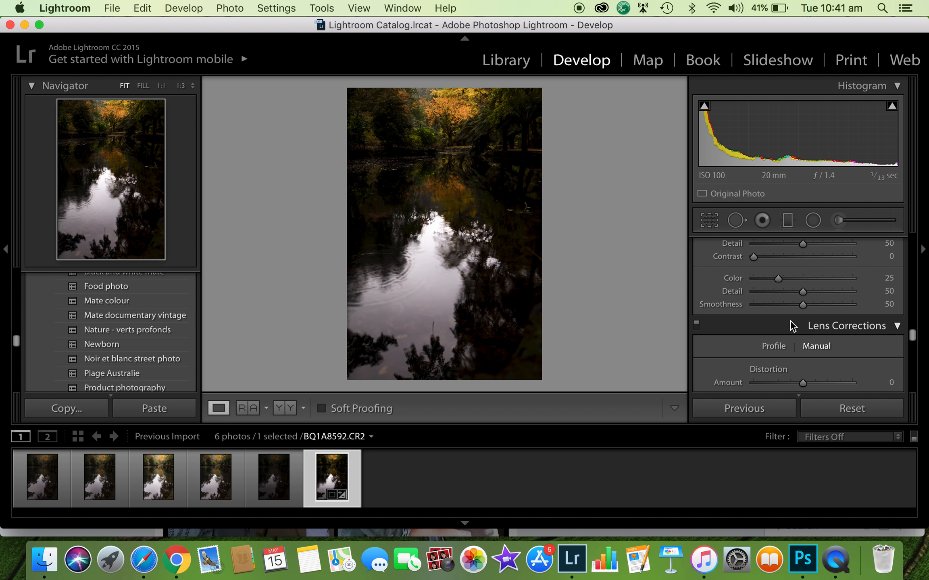
scroll(793, 325, "down", 8)
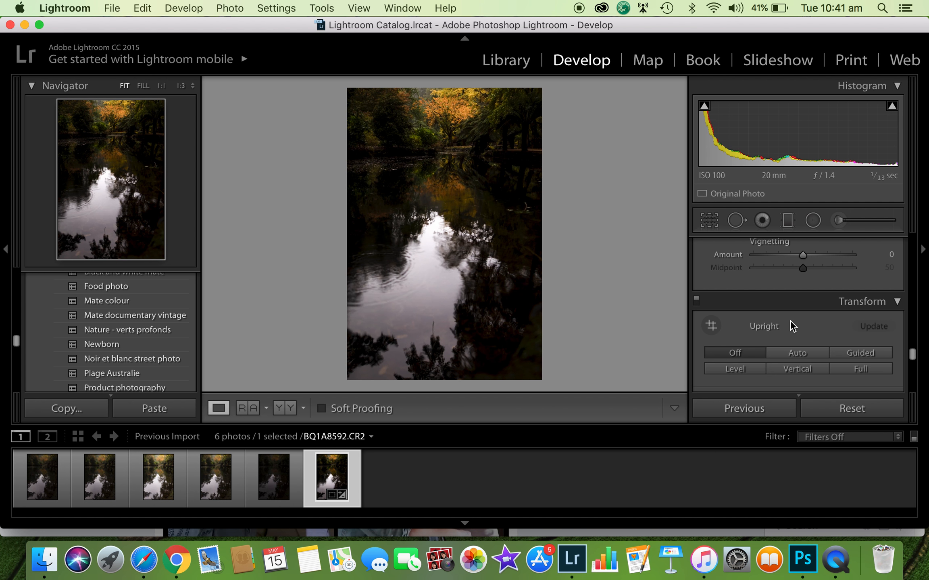
scroll(792, 326, "down", 10)
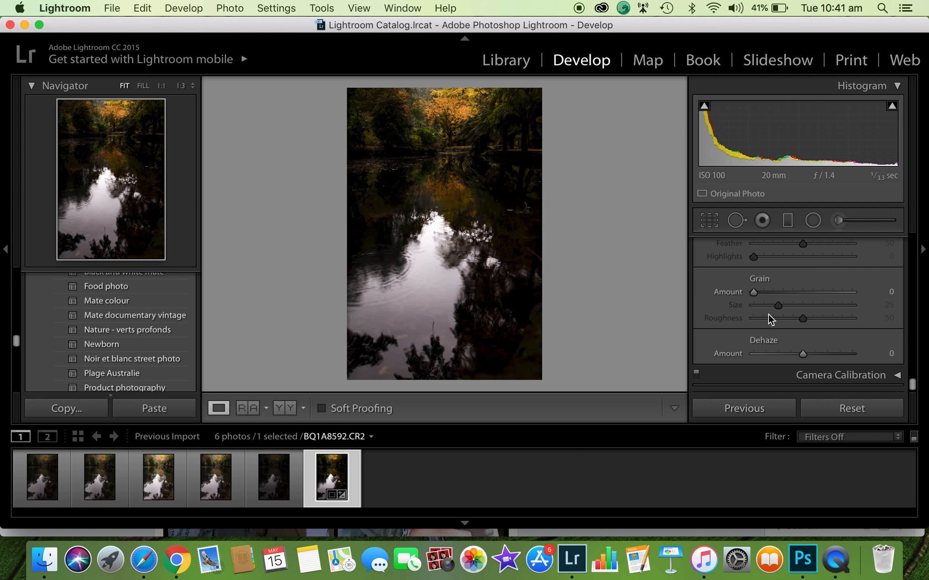
left_click(788, 220)
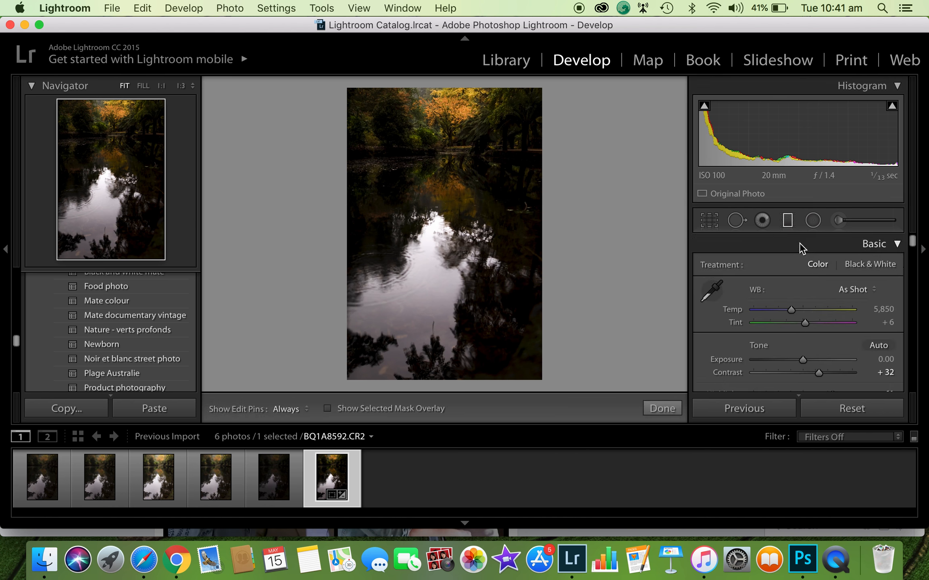
left_click_drag(429, 378, 433, 141)
left_click(800, 318)
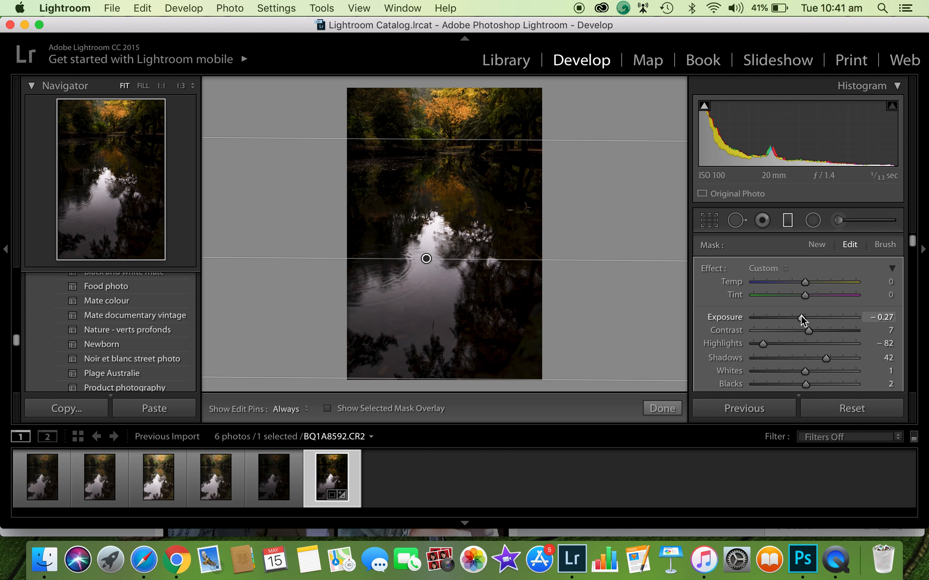
- Set the graduated filter's Shadows to 94, Highlights to -89 and Clarity to 17, and finish the filter
left_click(852, 357)
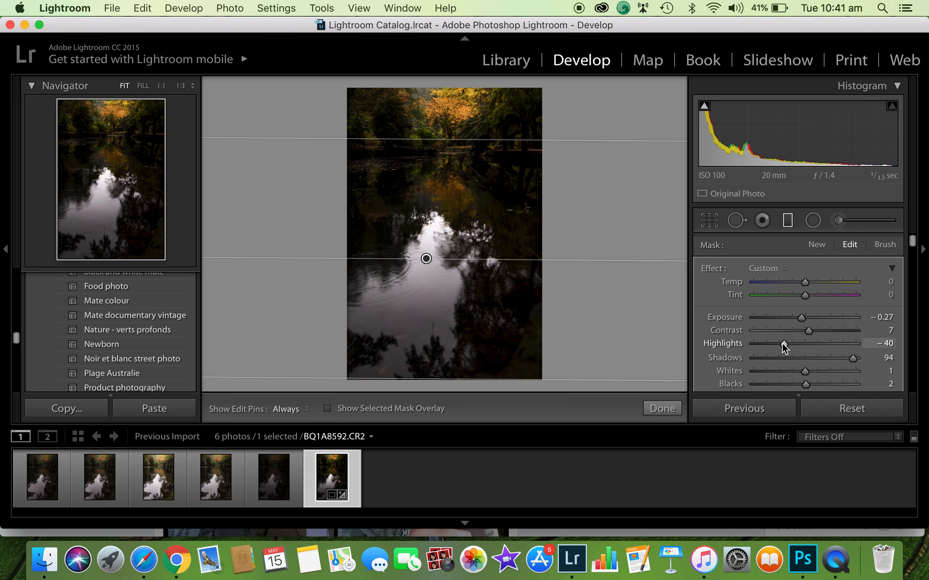
left_click(764, 343)
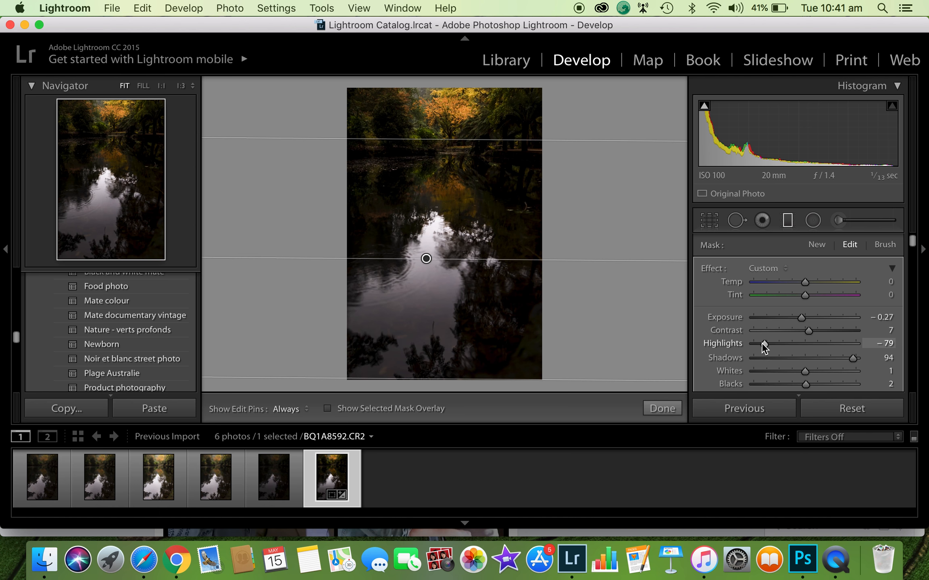
left_click(757, 346)
scroll(812, 372, "down", 3)
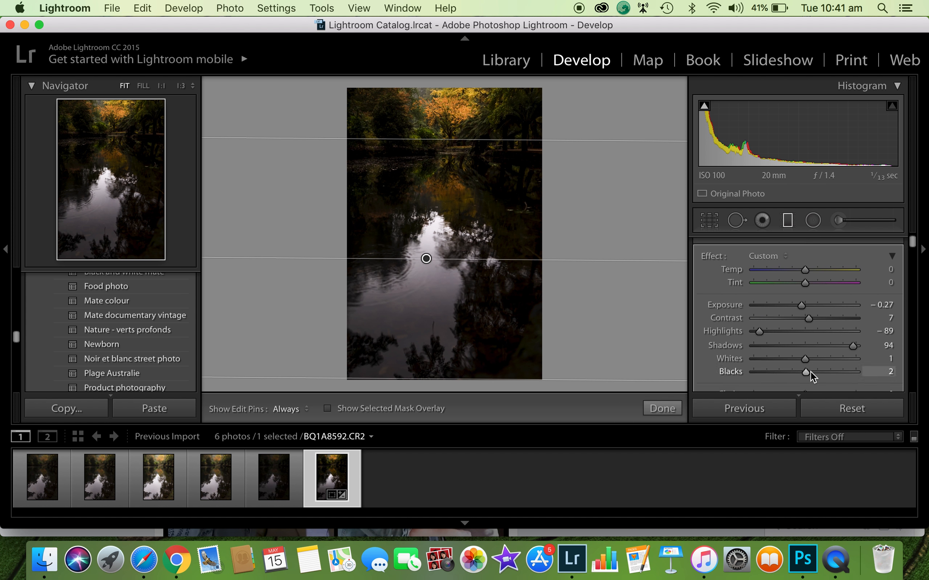
left_click(813, 365)
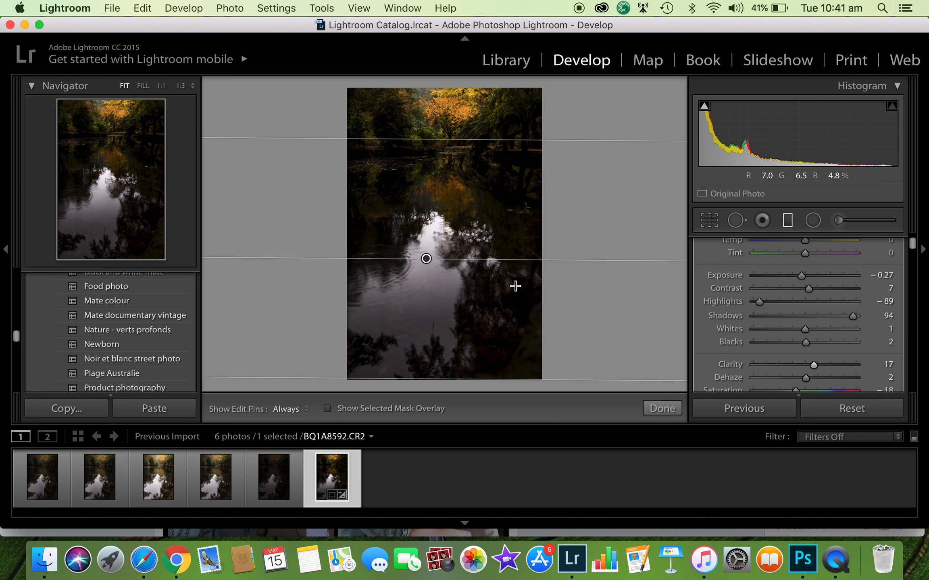
left_click(661, 409)
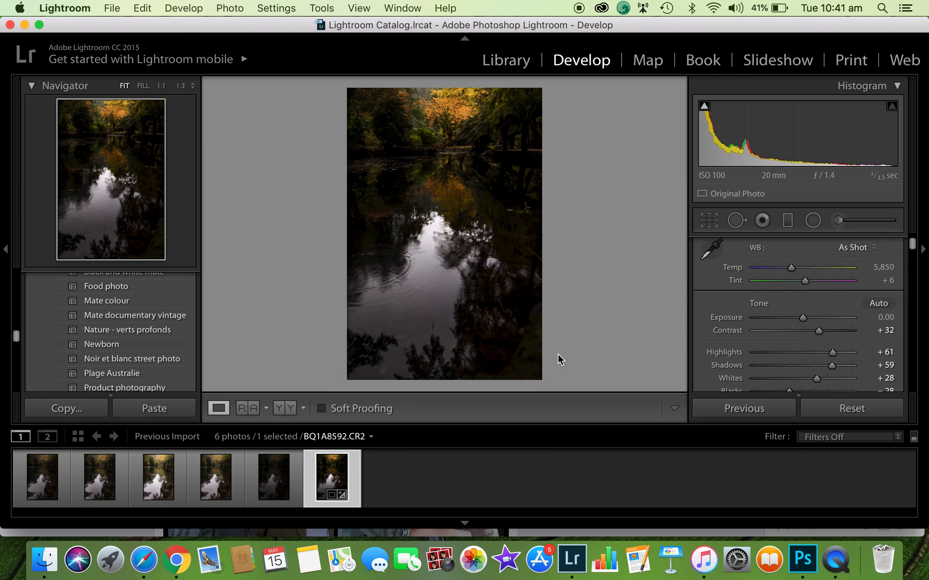
- Try an Adjustment Brush stroke on the orange tree reflection with Exposure 0.60, Contrast 24 and Highlights 53, and delete it
left_click(329, 6)
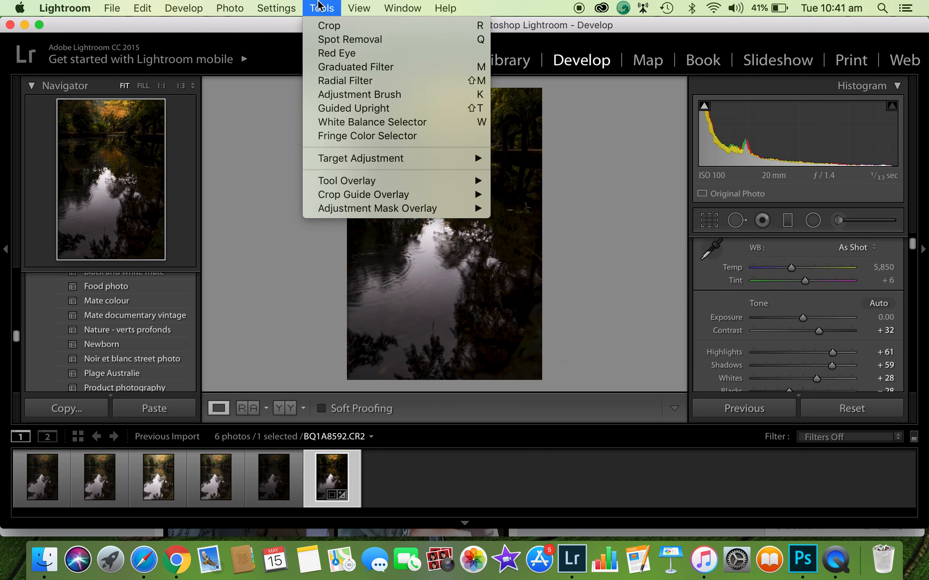
left_click(394, 94)
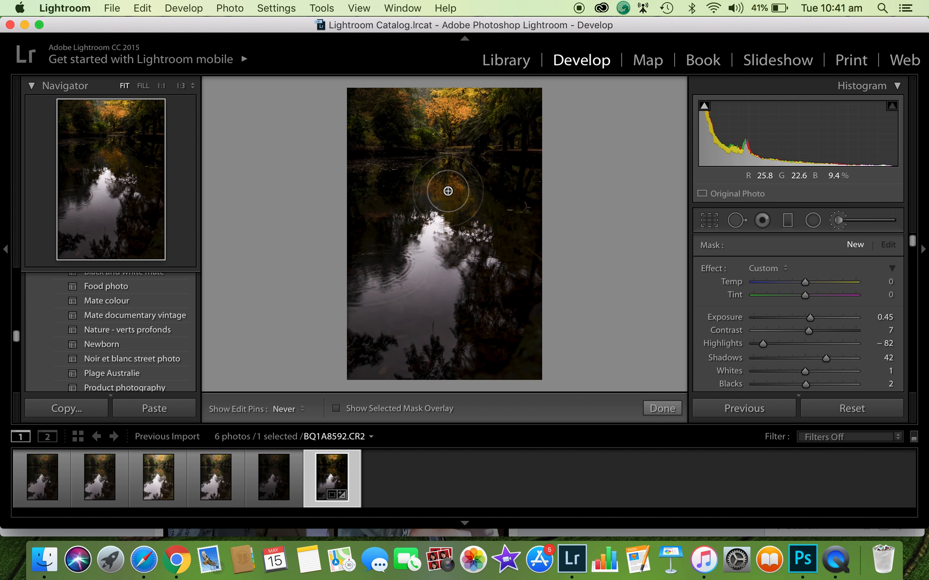
mouse_move(448, 191)
left_mouse_down()
mouse_move(456, 199)
mouse_move(434, 188)
left_mouse_up()
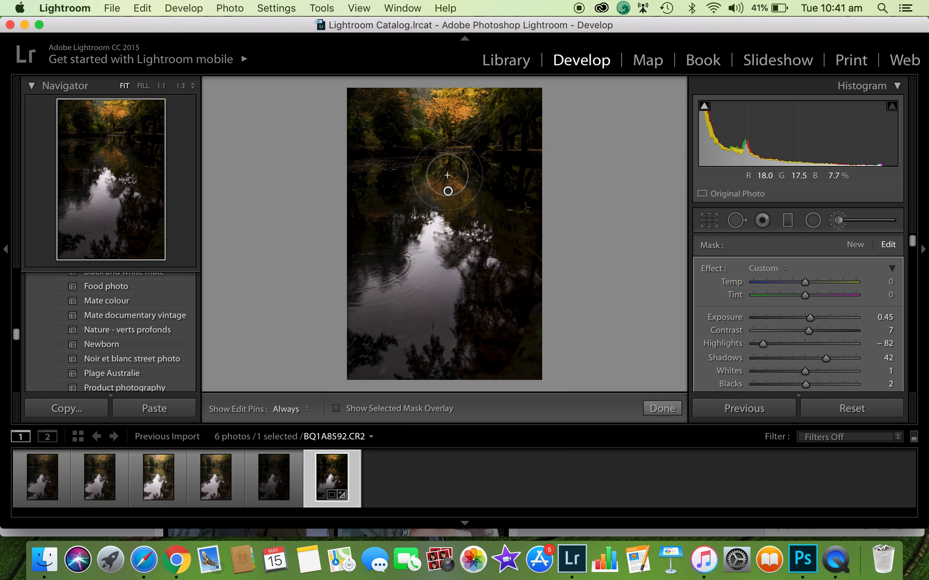
left_click(375, 408)
left_click(376, 407)
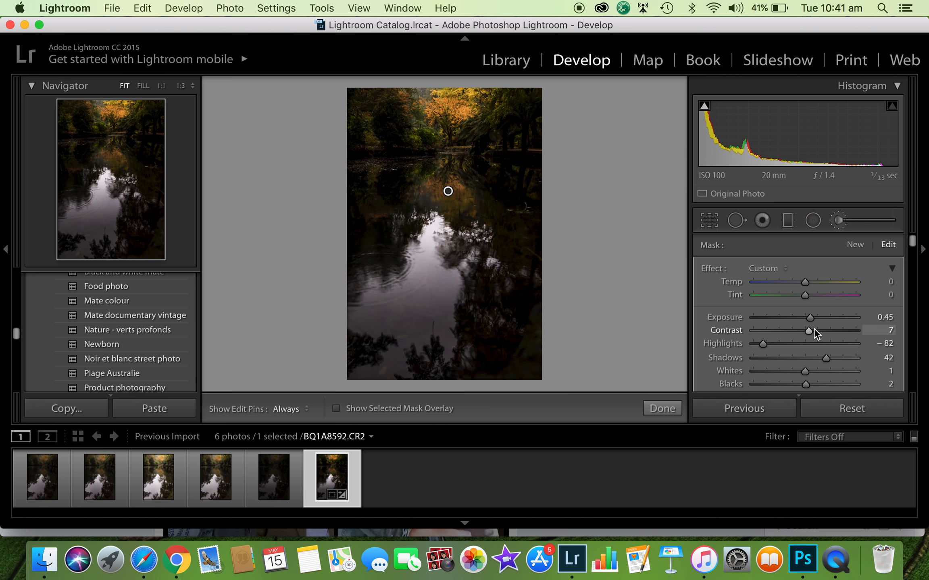
left_click_drag(809, 330, 831, 343)
left_click(808, 342)
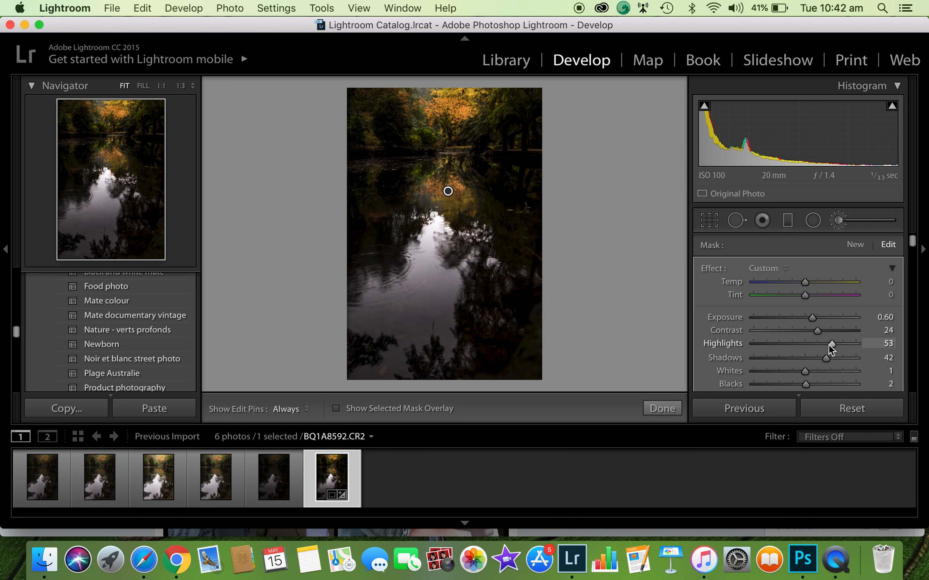
key("BackSpace")
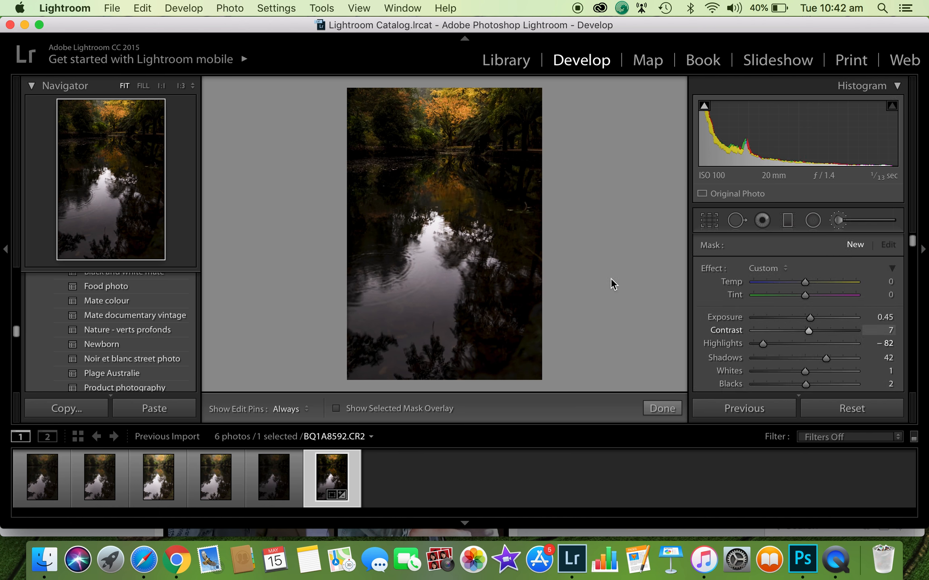
- Brush a new adjustment onto the orange tree reflection in the water, with Exposure 0.92 and Highlights 2
key("h")
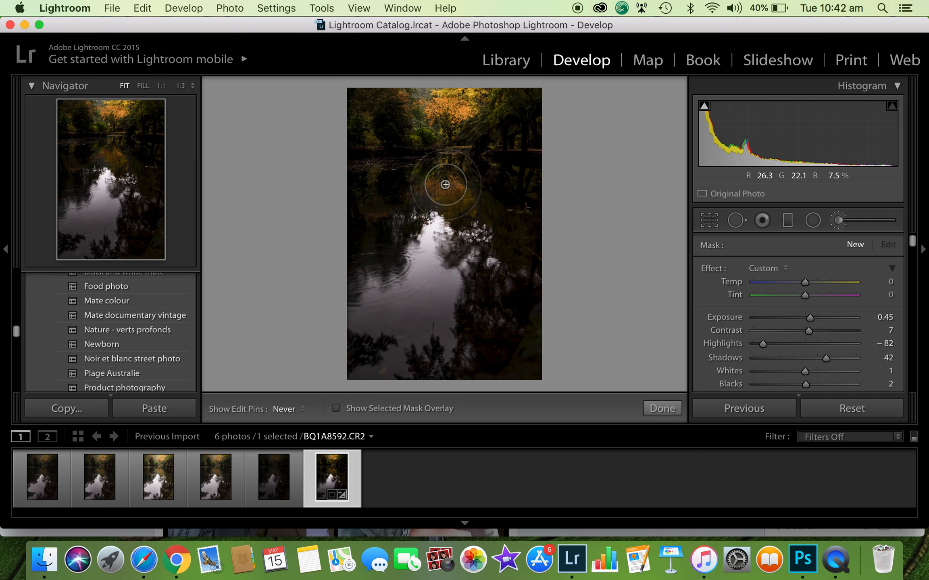
left_click(445, 184)
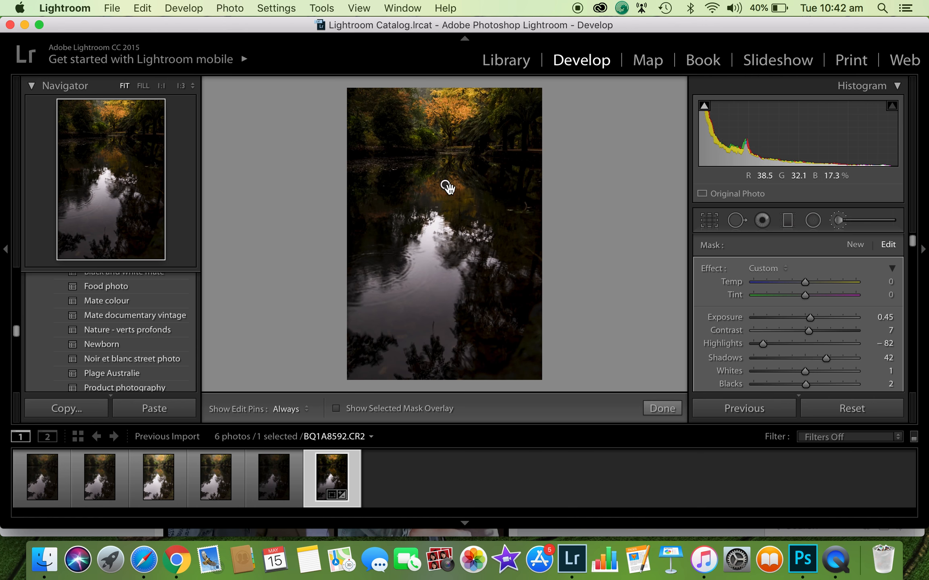
left_click(366, 409)
left_click(365, 409)
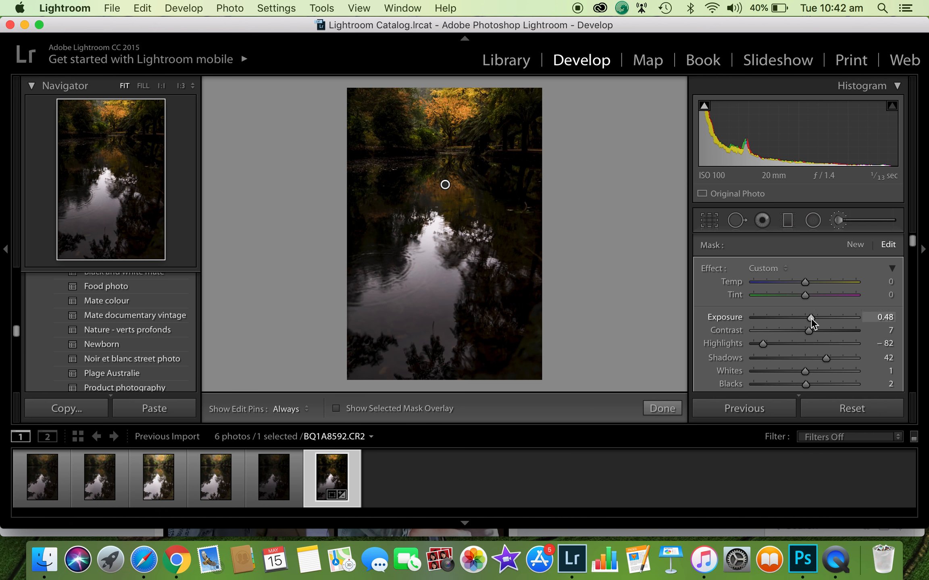
left_click_drag(811, 317, 817, 316)
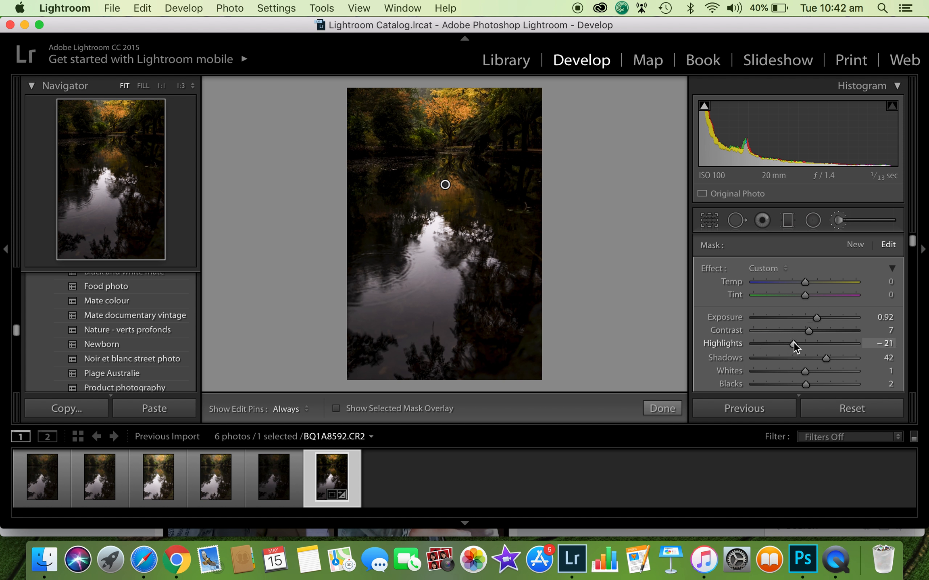
left_click_drag(824, 342, 808, 345)
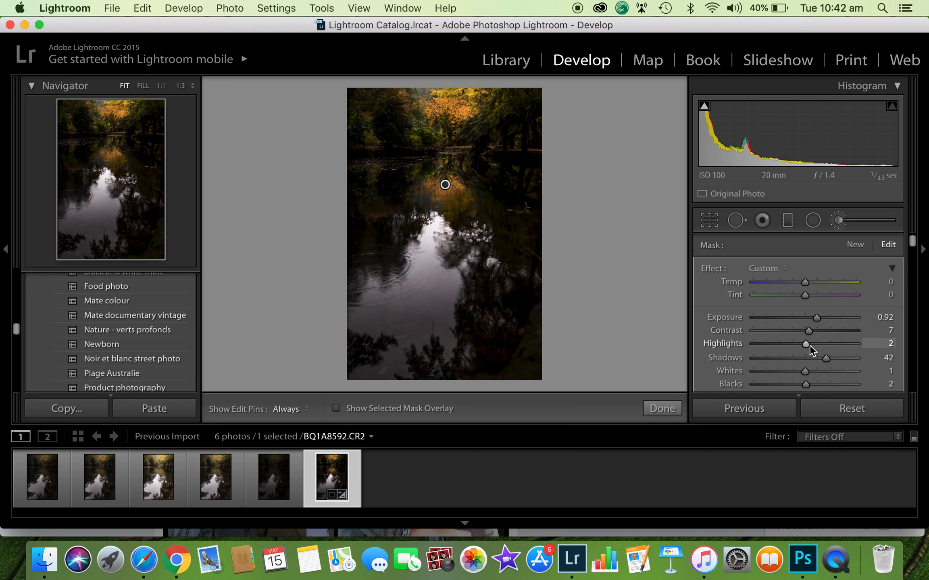
- Refine the reflection's brush adjustment with Shadows 73, Clarity 24, Saturation 4 and Dehaze 13, and finish the brush edit
left_click(843, 354)
scroll(822, 354, "down", 1)
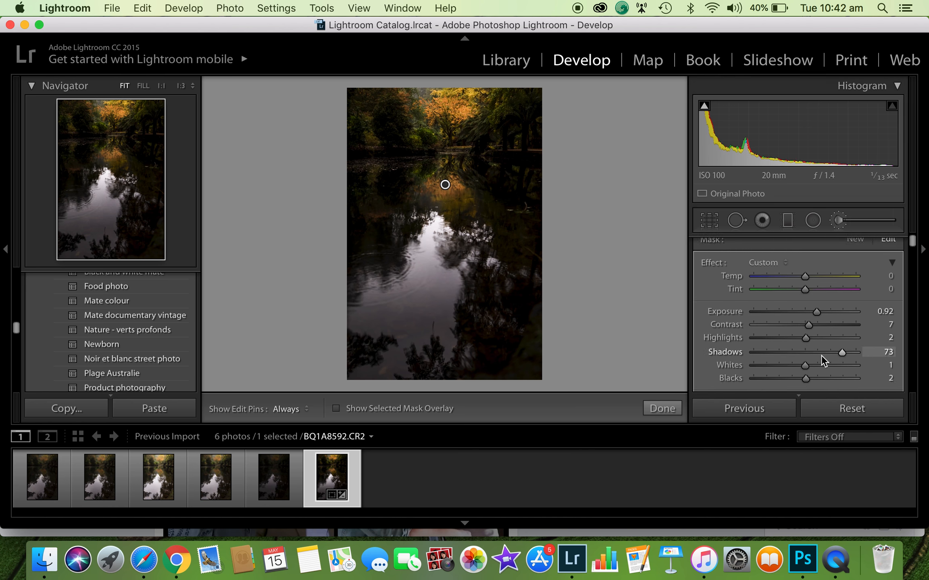
scroll(822, 355, "down", 2)
left_click(817, 360)
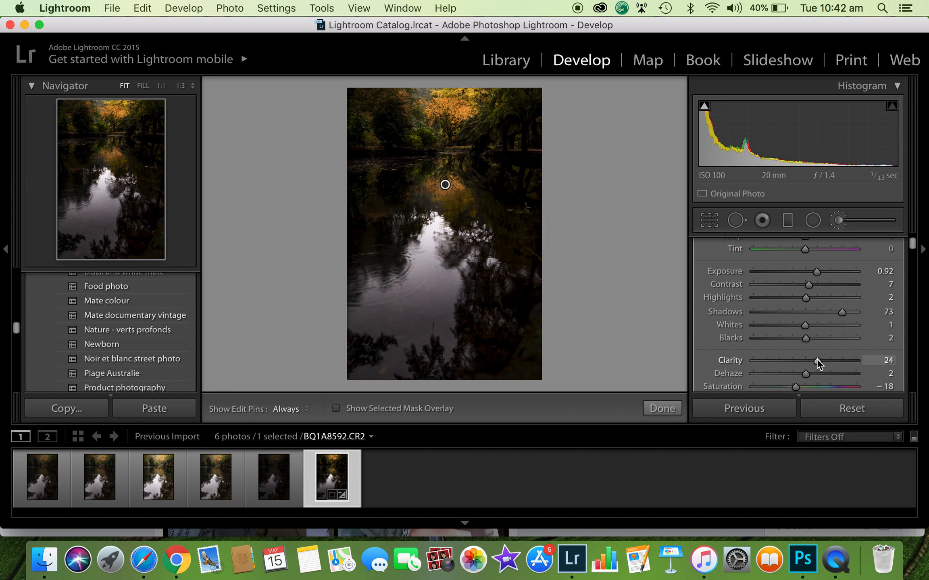
left_click(807, 387)
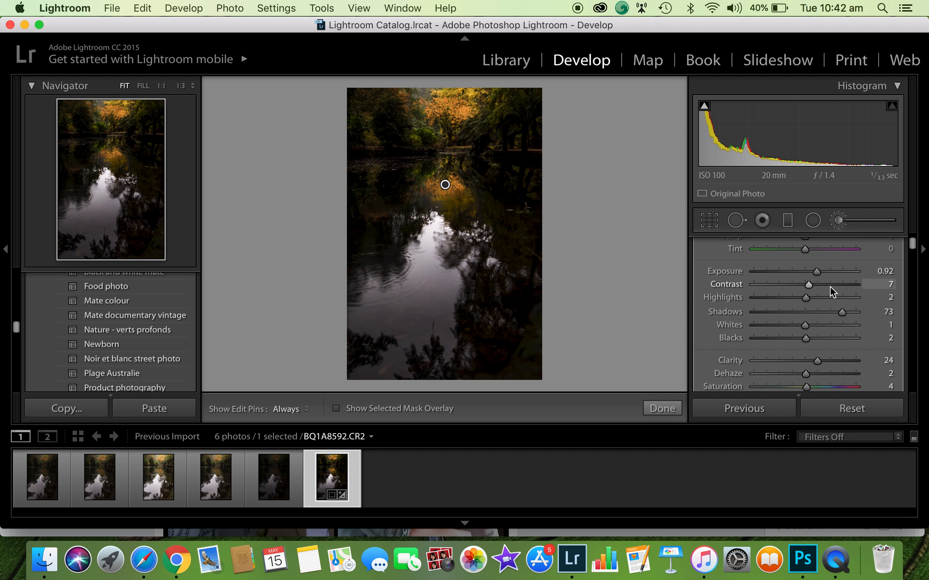
scroll(794, 308, "down", 1)
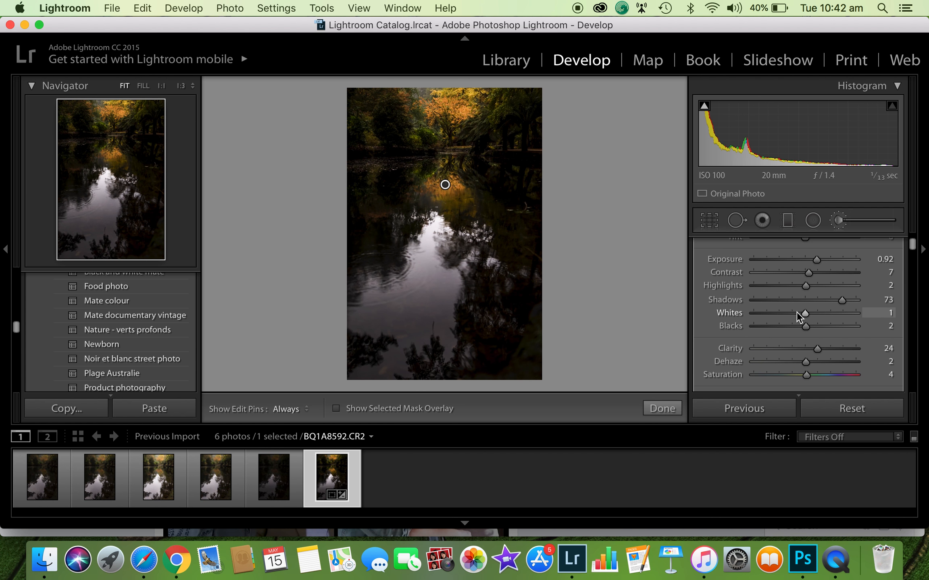
left_click(811, 361)
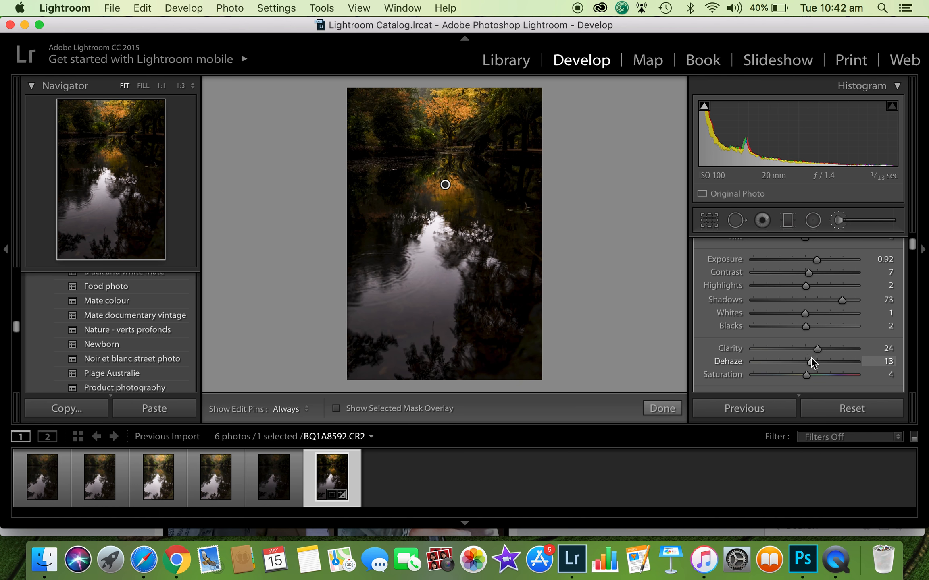
left_click(663, 411)
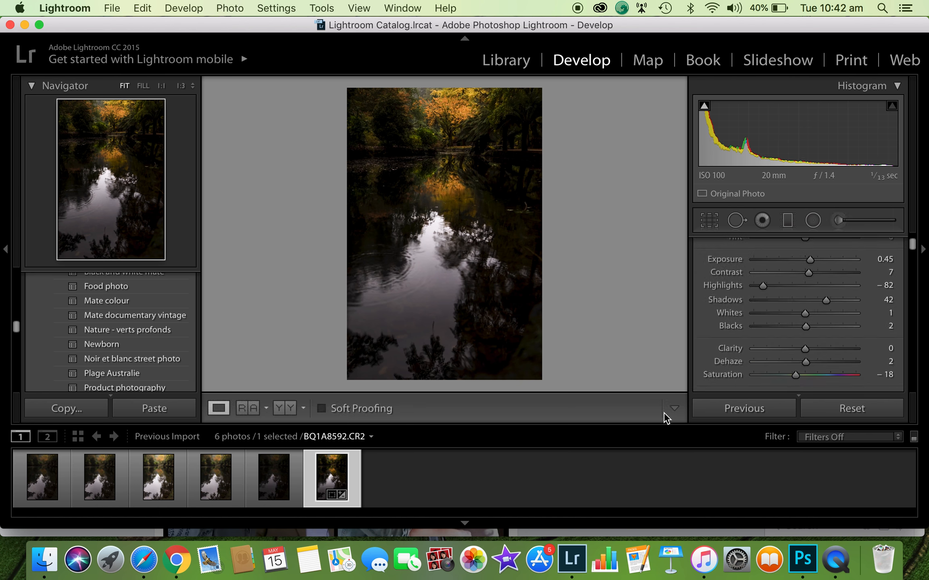
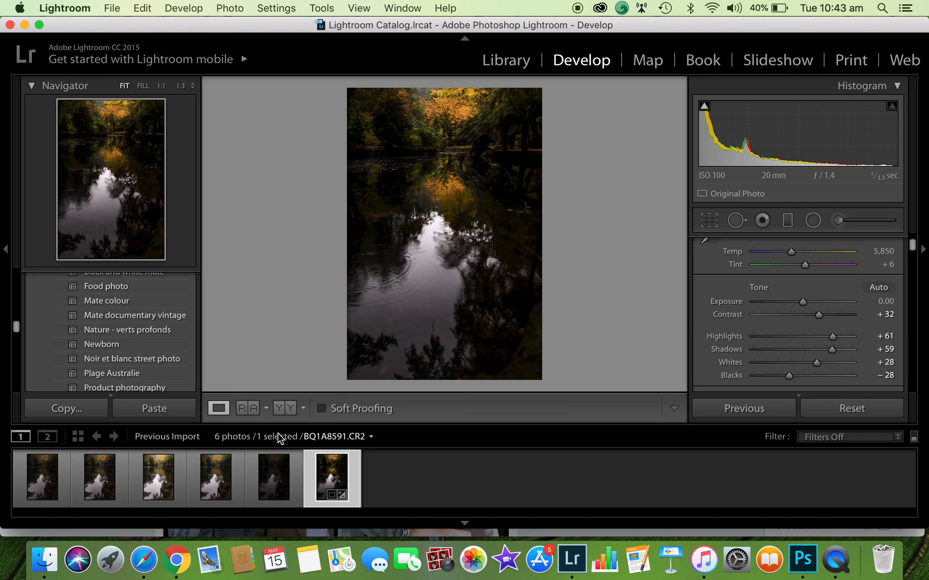
- Compare the edited photo before and after, and examine the histogram and exposure data of BQ1A8591.CR2 and BQ1A8588.CR2
left_click(281, 411)
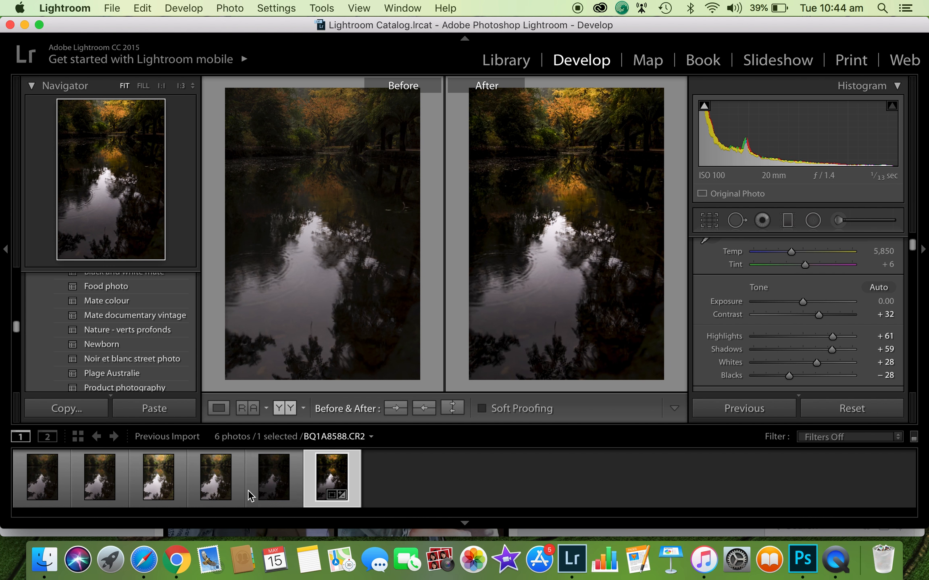
left_click(275, 493)
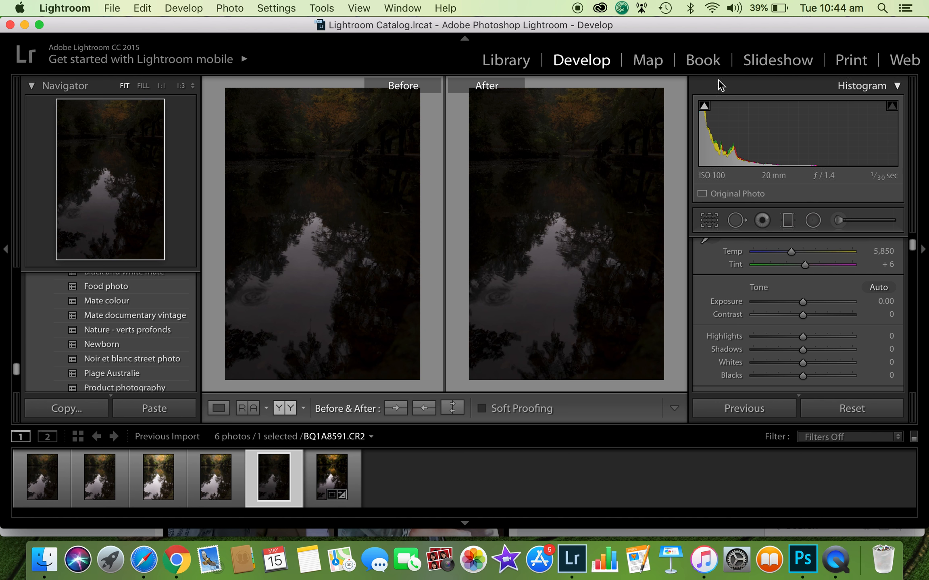
mouse_move(699, 115)
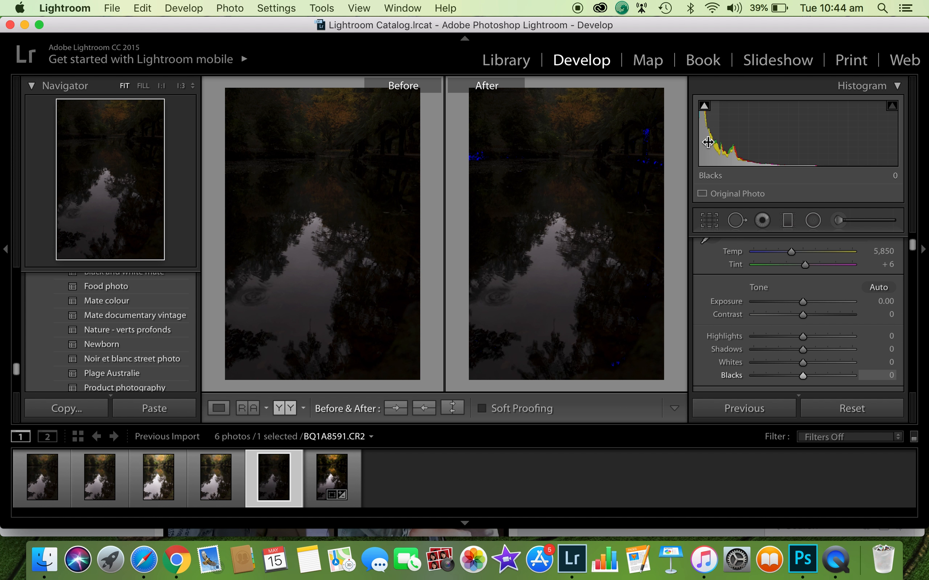
key("Right")
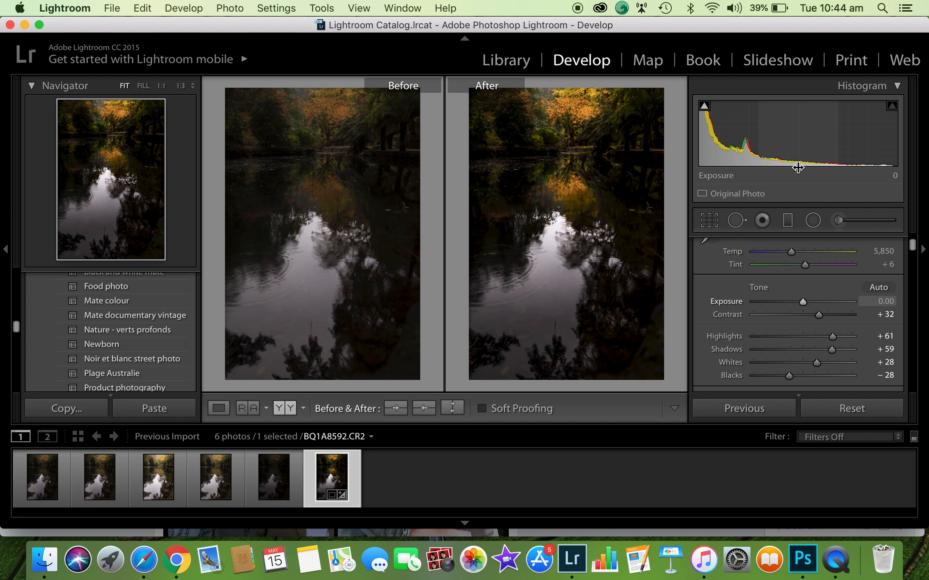
key("Left")
key("Left")
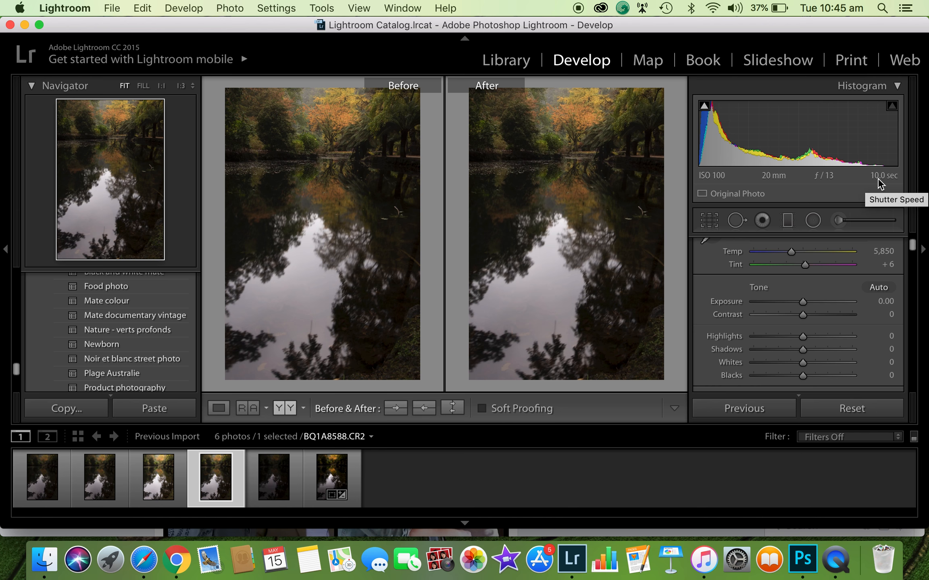
- Examine the water reflection in BQ1A8588.CR2 at 1:1 and return to the fitted before-and-after view
left_click(532, 242)
left_click_drag(576, 228, 521, 314)
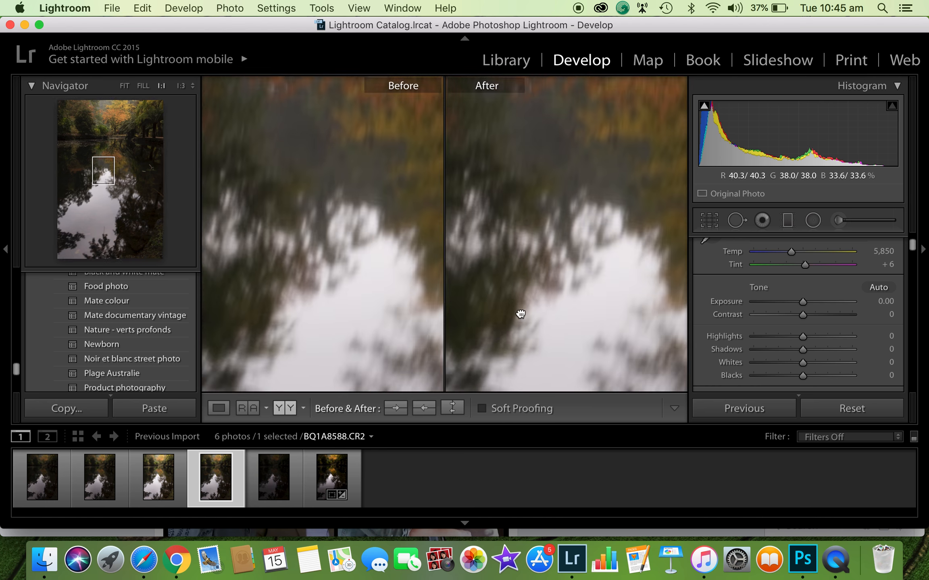
left_click_drag(582, 219, 539, 300)
left_click(564, 226)
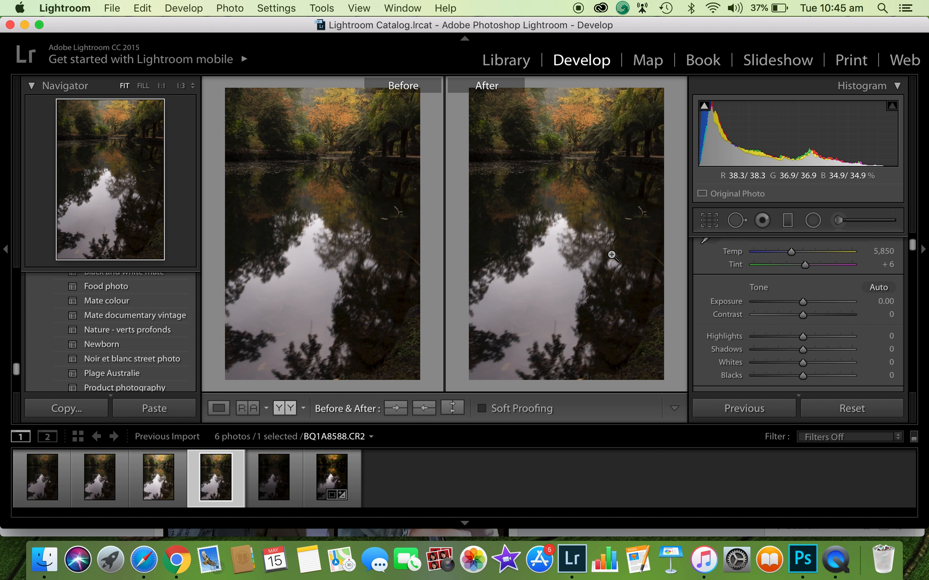
- Copy the Develop settings of BQ1A8592.CR2, without crop and local adjustments, and paste them onto BQ1A8588.CR2
key("Right")
key("Right")
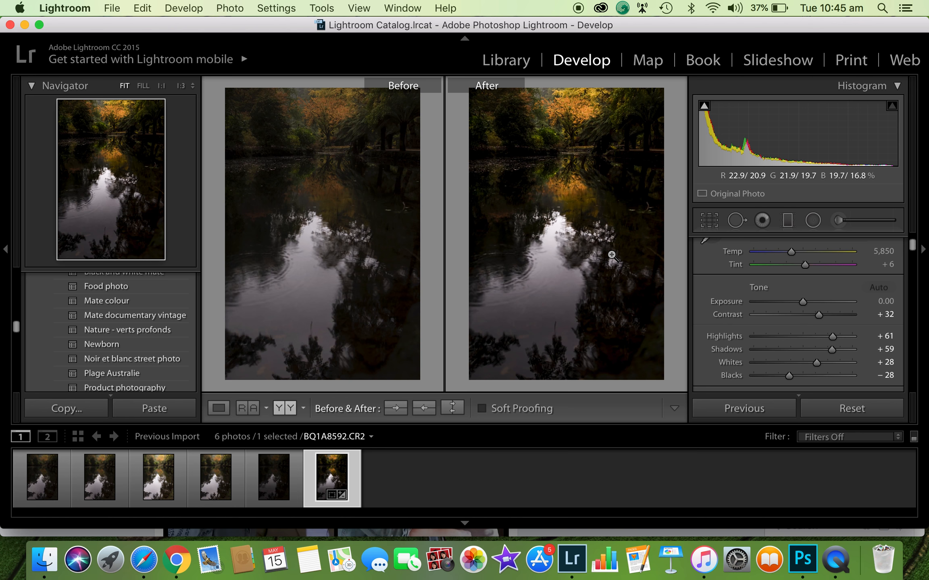
key("super+shift+c")
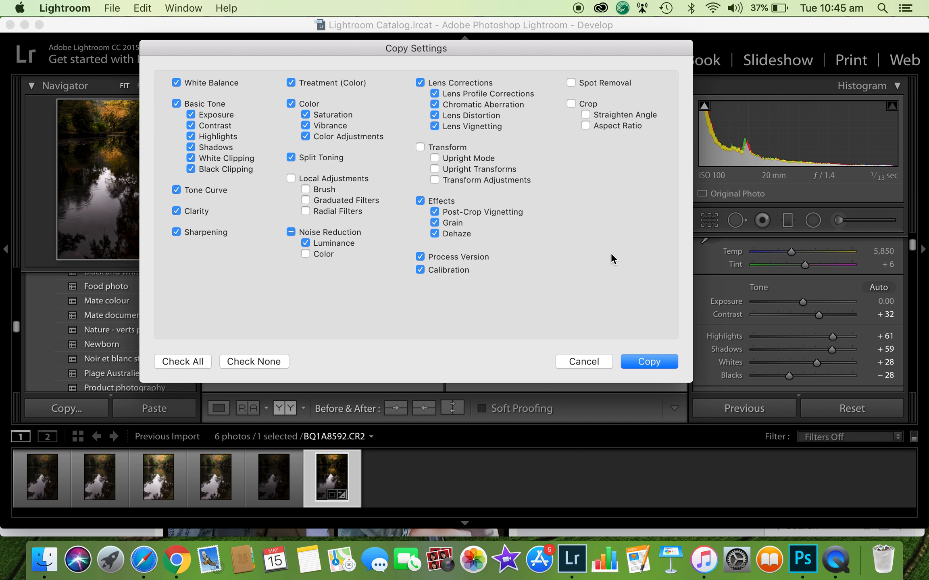
key("Return")
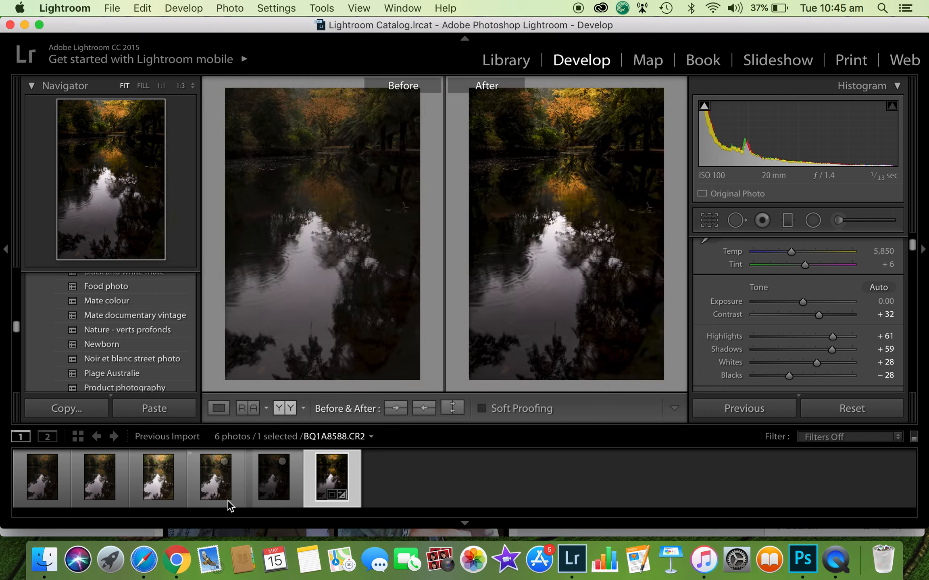
left_click(212, 486)
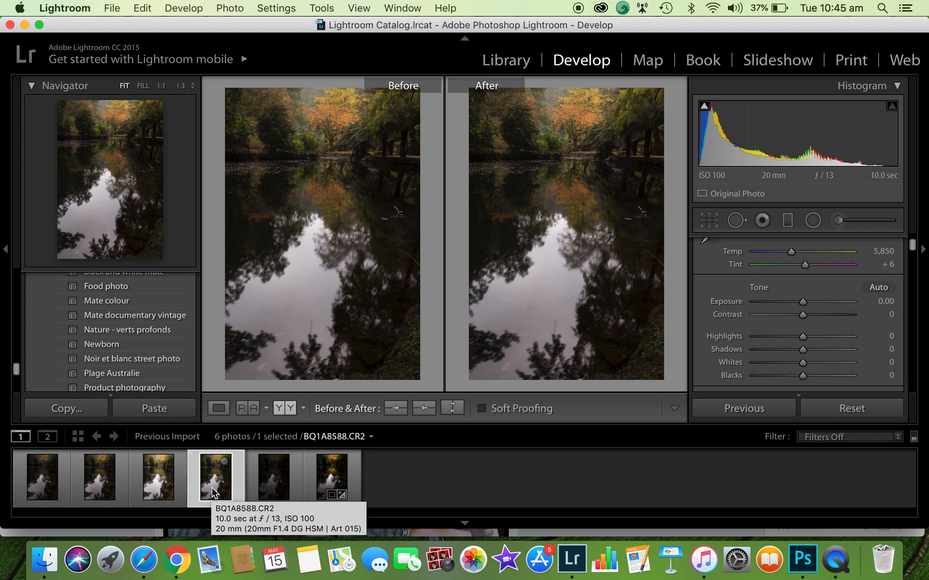
key("super+shift+v")
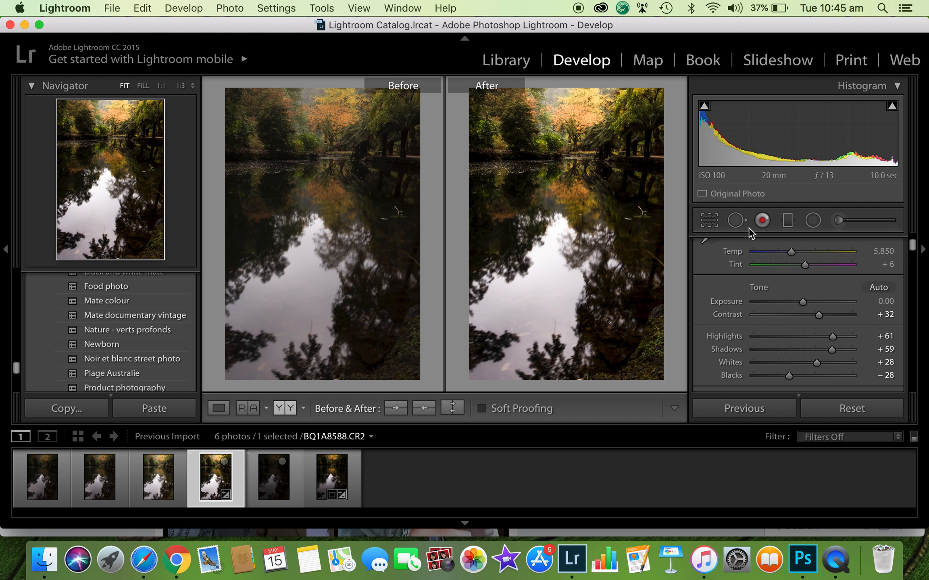
- Straighten BQ1A8588.CR2 with a crop angle of −1.30 and apply the crop
left_click(709, 220)
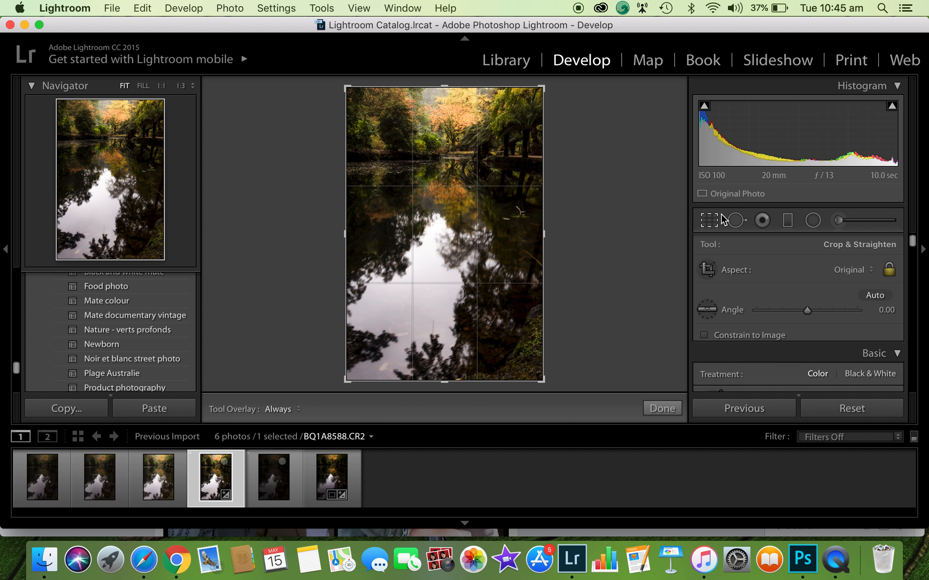
left_click(887, 309)
key("Down")
key("Down")
key("Down")
key("Down")
key("Down")
key("Down")
key("Down")
key("Down")
key("Down")
key("Down")
key("Down")
key("Down")
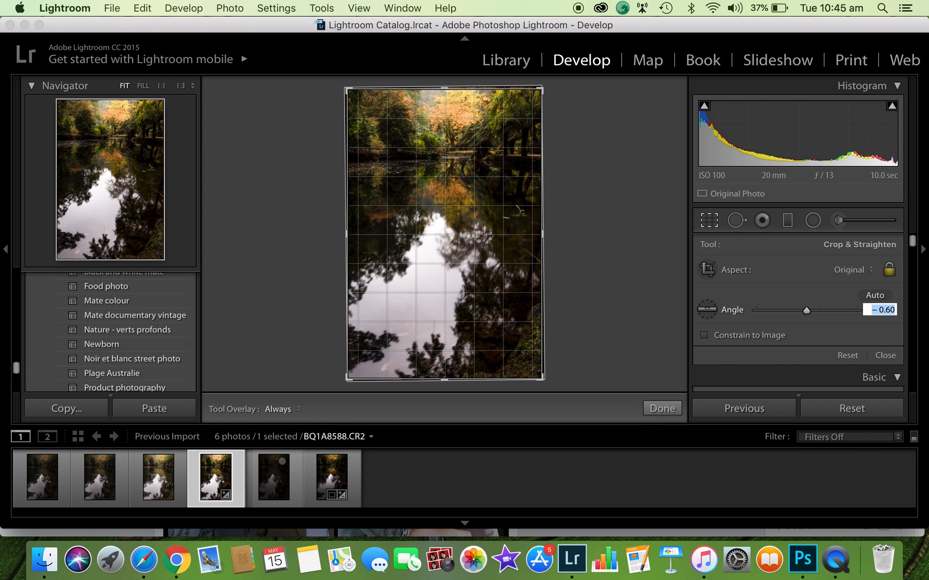
key("Down")
key("Down")
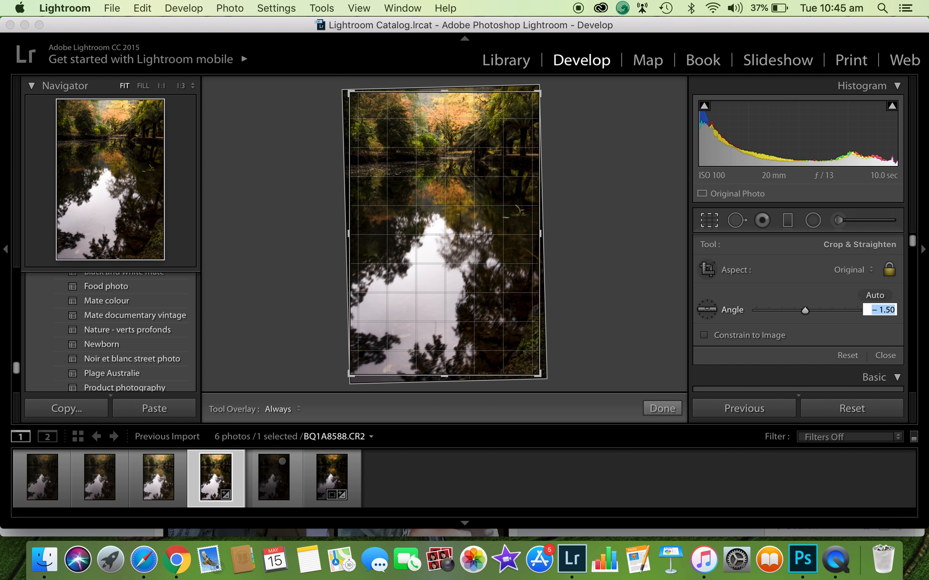
key("Up")
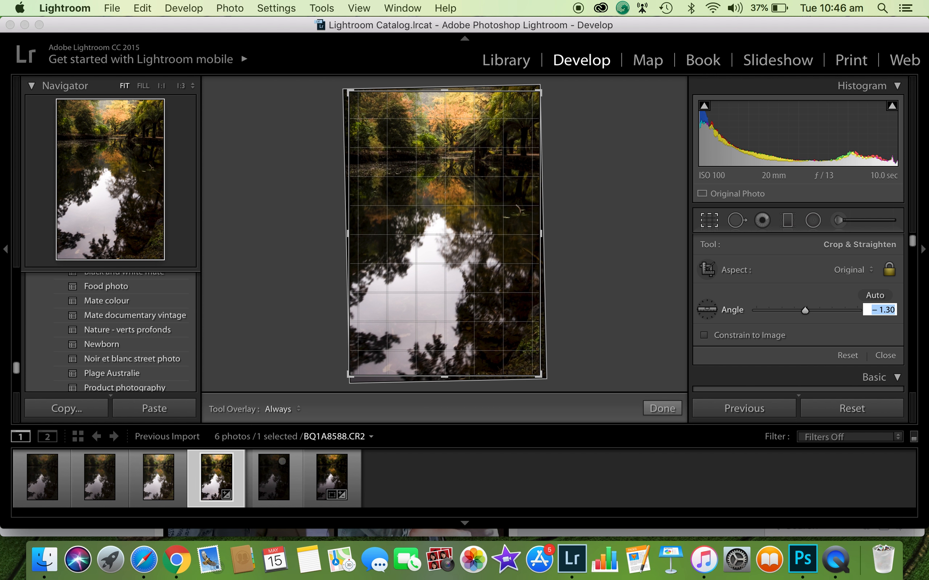
key("Return")
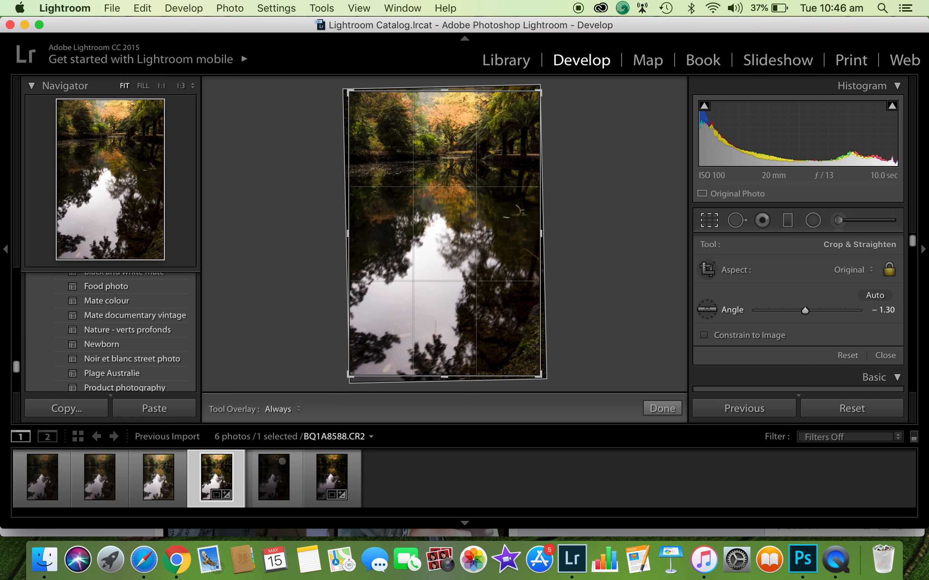
key("Return")
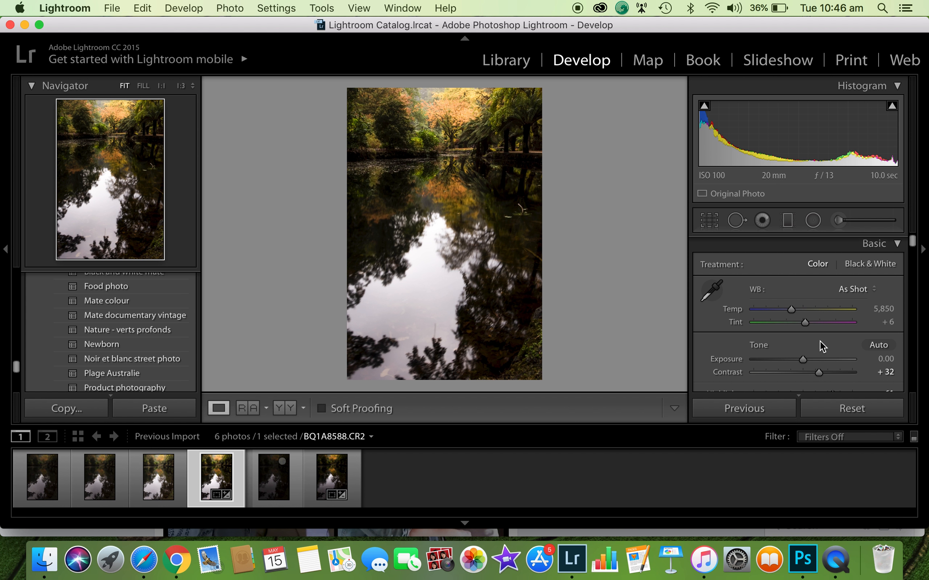
- Lower the Highlights of BQ1A8588.CR2 to −87
scroll(817, 346, "down", 2)
left_click(773, 363)
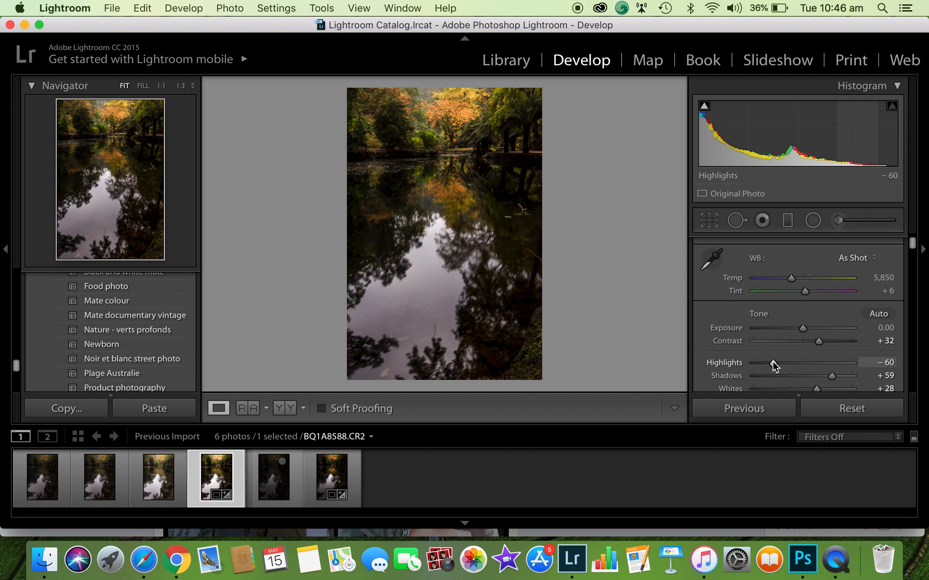
mouse_move(772, 361)
left_mouse_down()
mouse_move(813, 362)
mouse_move(772, 360)
left_mouse_up()
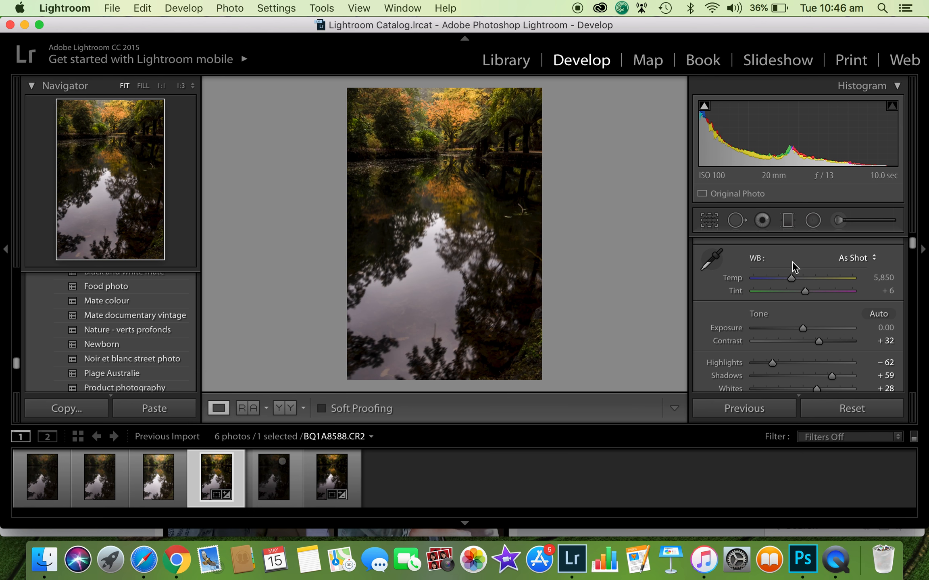
scroll(790, 287, "down", 1)
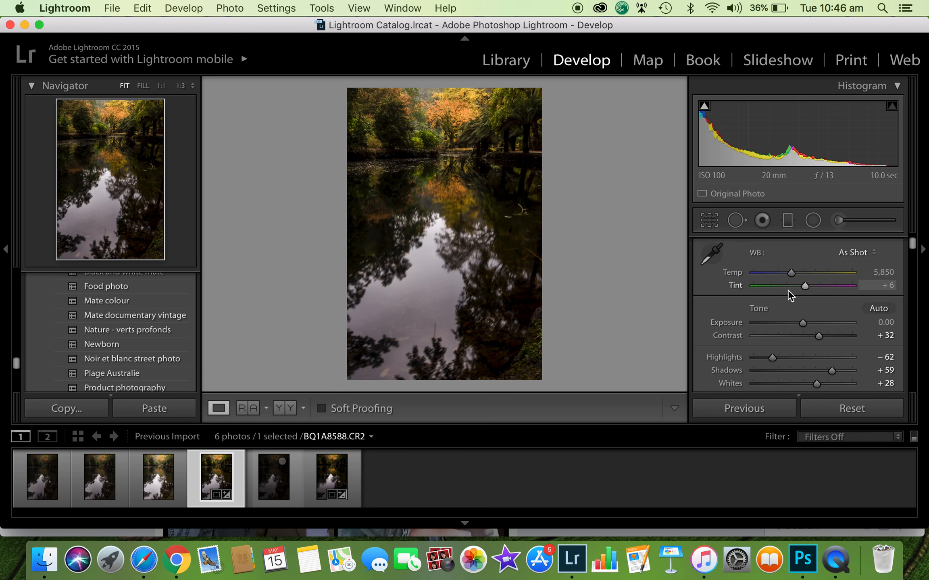
left_click(760, 357)
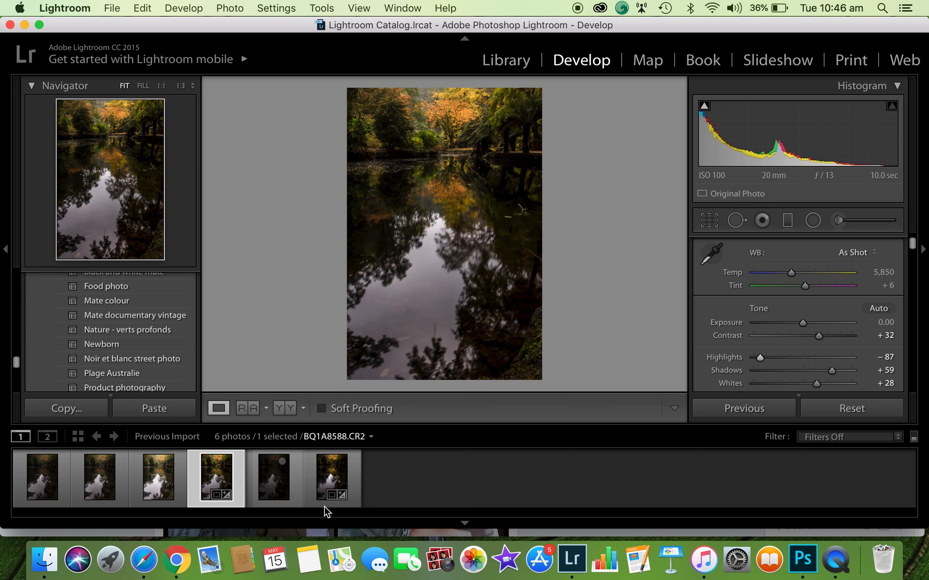
- Compare BQ1A8588.CR2 with BQ1A8592.CR2, and set the former's Exposure to −0.25 and Shadows to +94
left_click(330, 482)
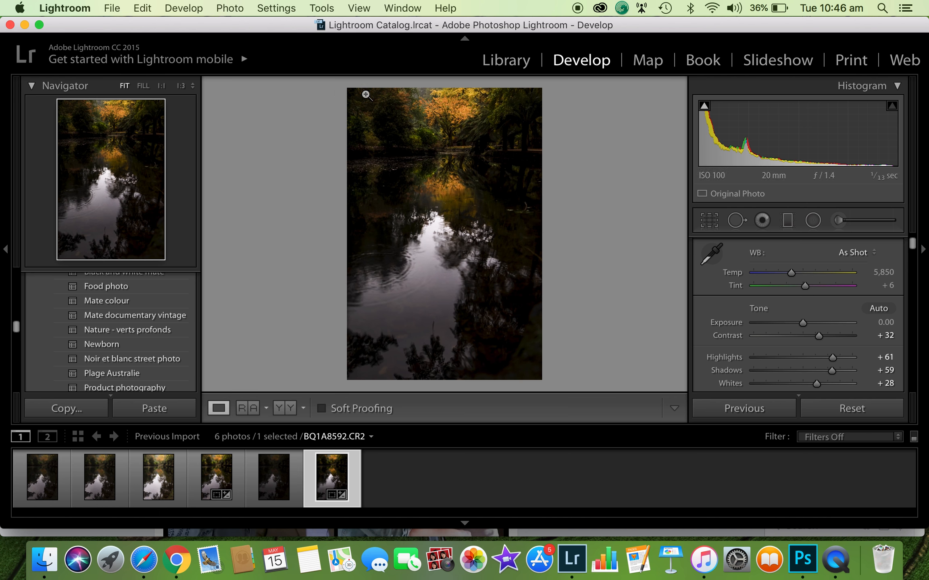
left_click(212, 480)
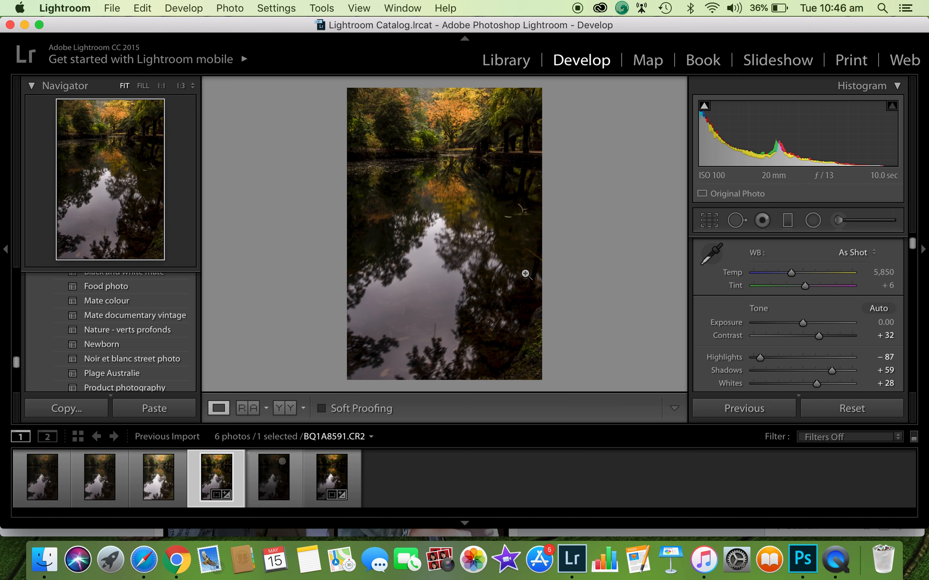
left_click(444, 116)
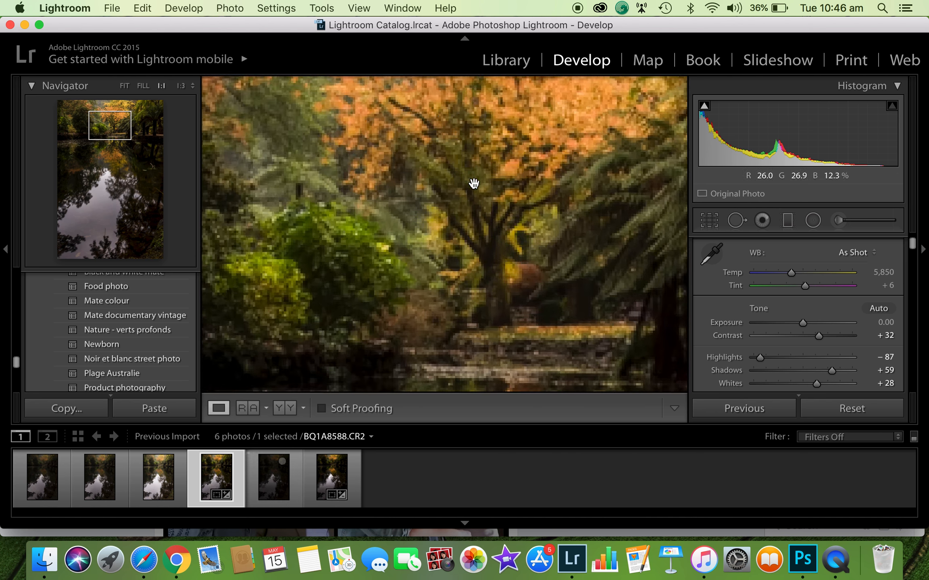
left_click_drag(479, 162, 490, 271)
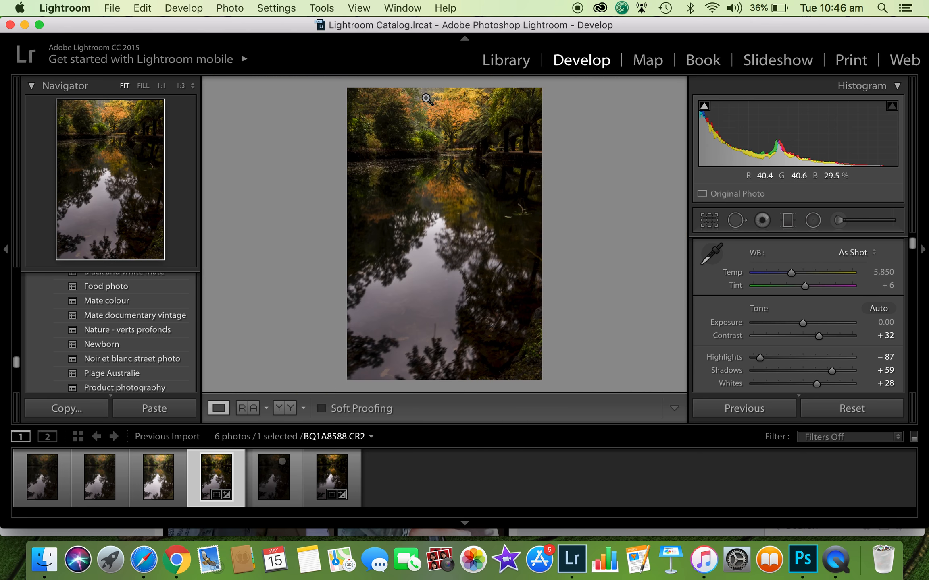
left_click_drag(802, 321, 800, 322)
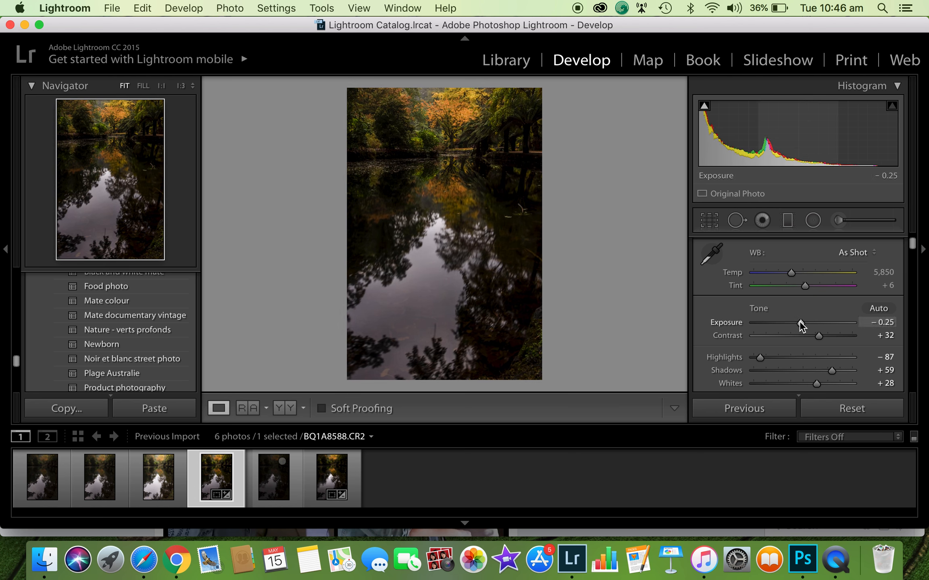
left_click_drag(831, 370, 847, 369)
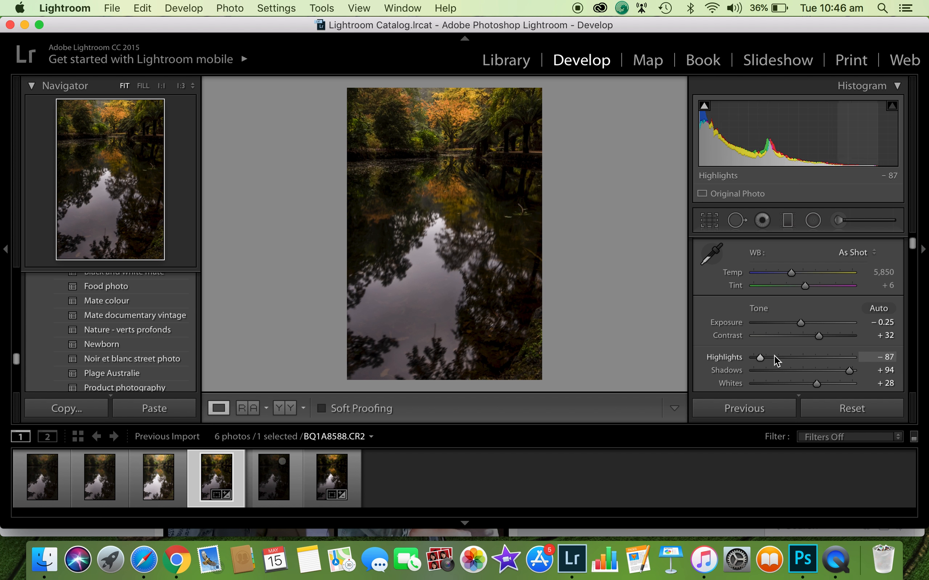
- Examine the treetops of BQ1A8588.CR2 and the floating leaves and water surface of BQ1A8587.CR2 at 1:1
left_click(422, 95)
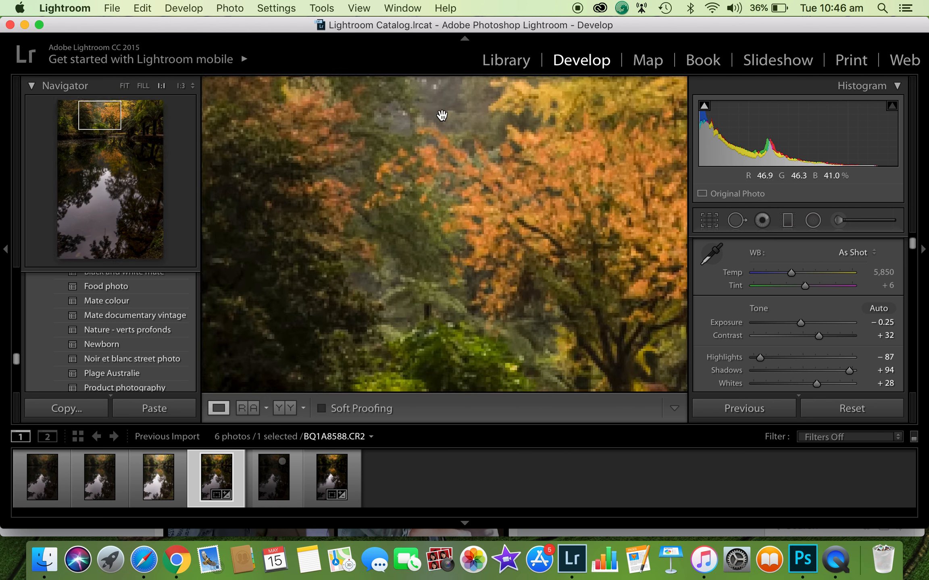
left_click_drag(442, 115, 462, 216)
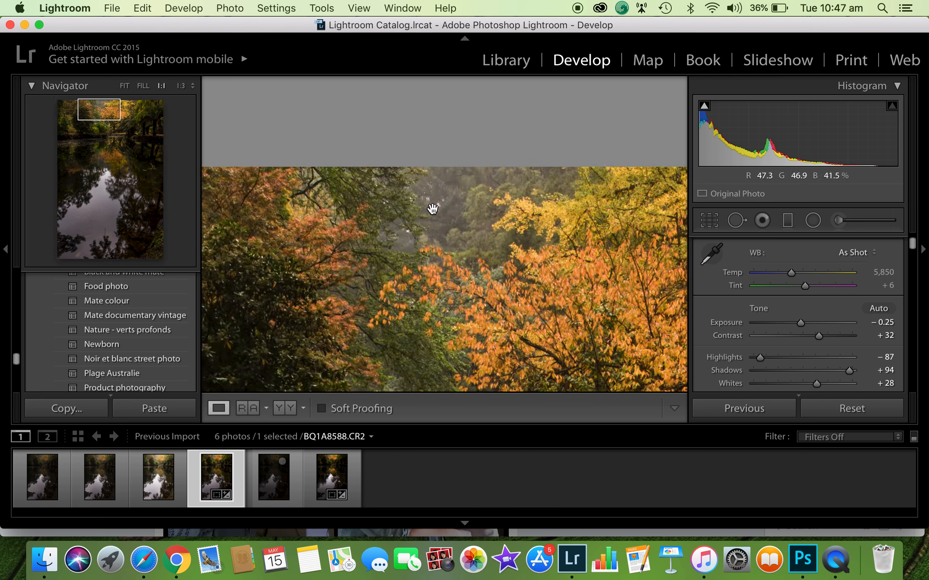
left_click(435, 229)
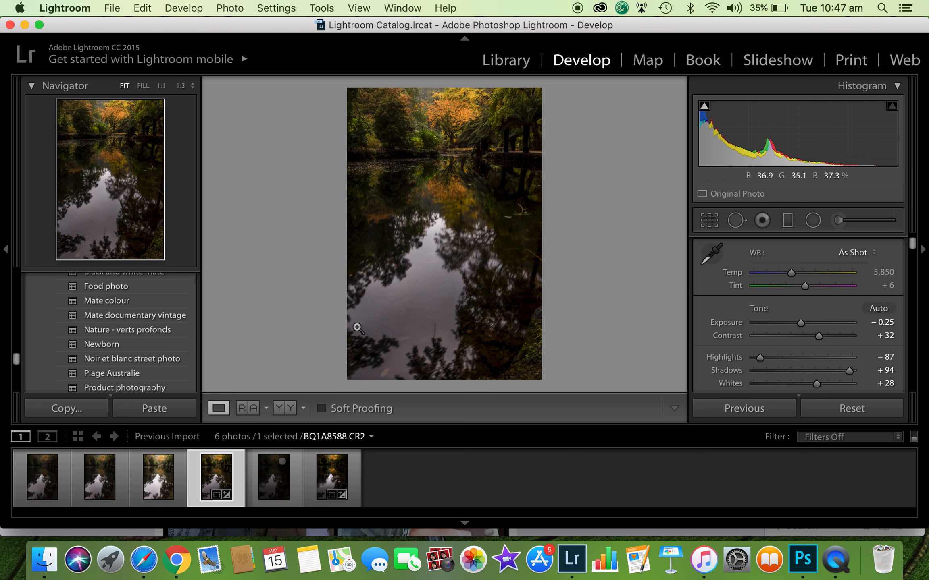
key("Left")
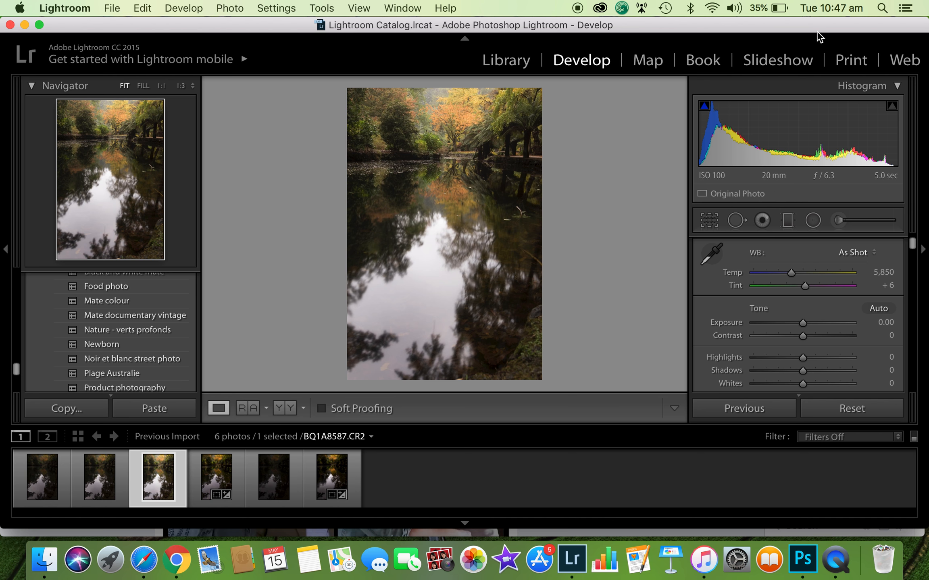
left_click(522, 215)
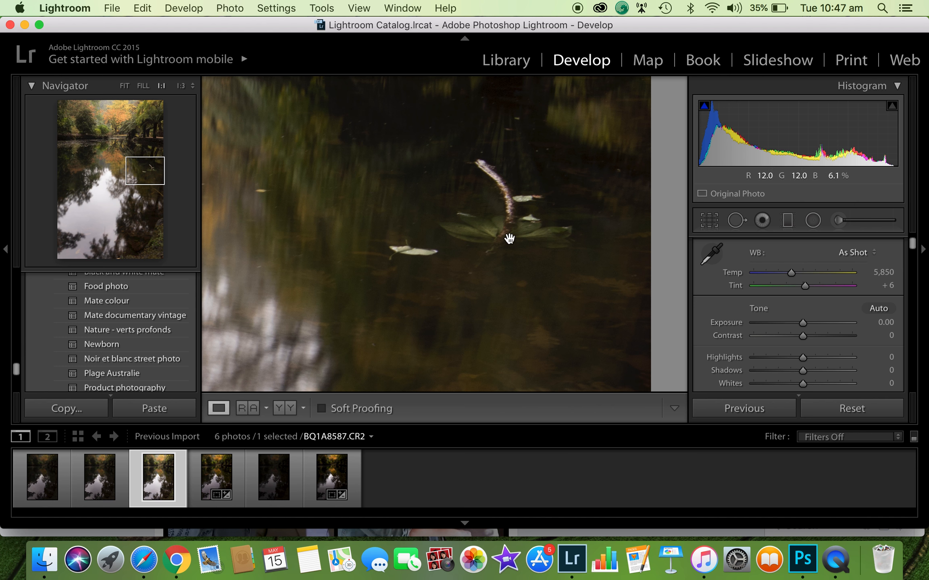
left_click(481, 187)
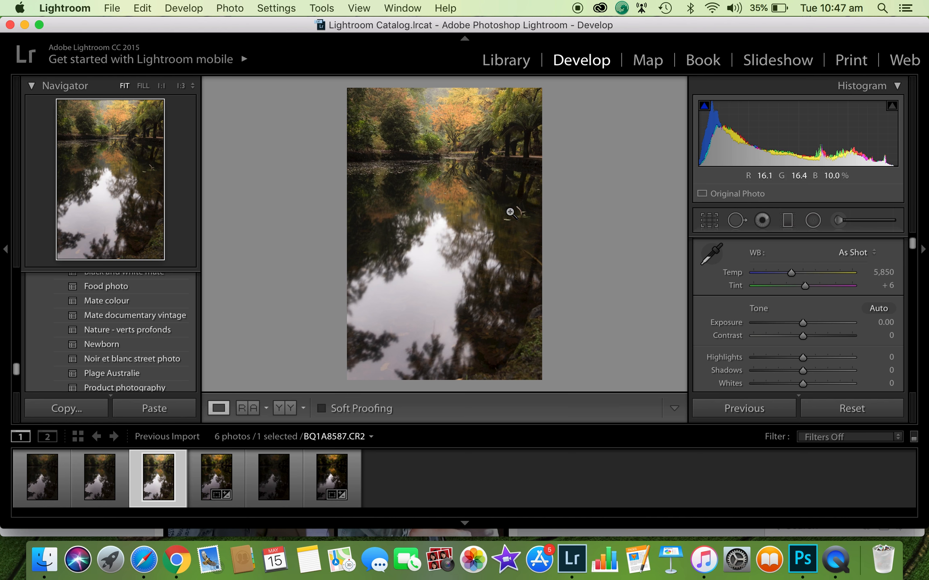
left_click(509, 213)
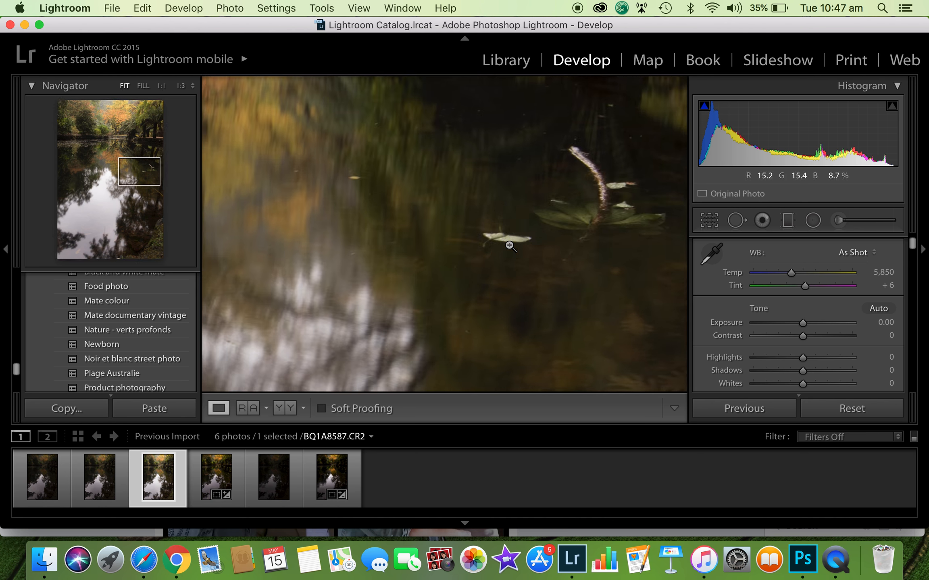
left_click(509, 243)
left_click(392, 165)
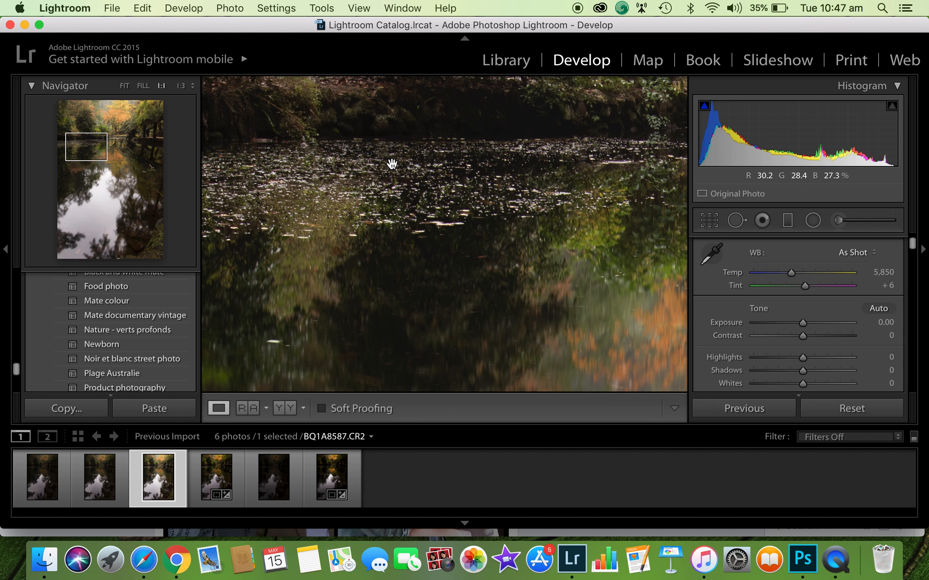
left_click(392, 166)
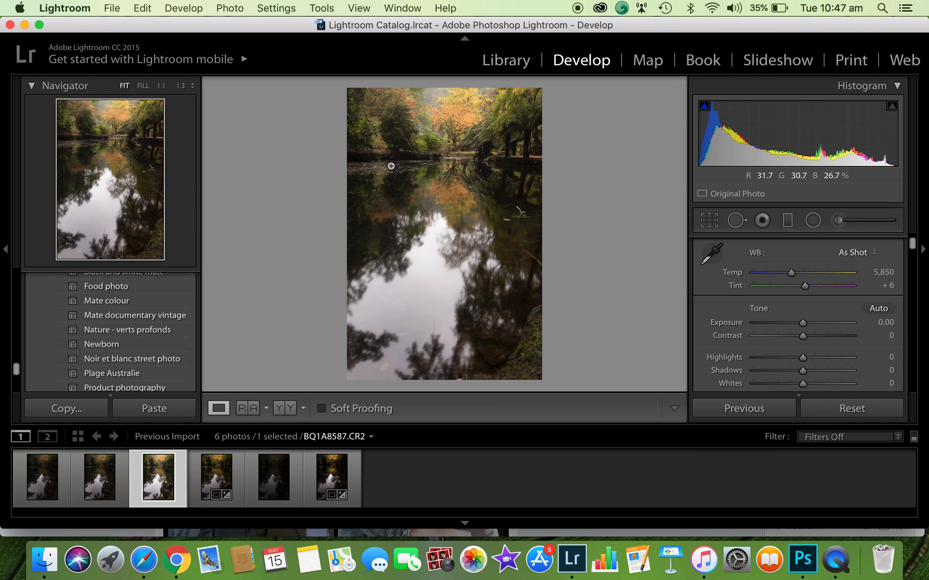
- Compare the two darker exposures BQ1A8586.CR2 and BQ1A8585.CR2, and paste the copied Develop settings onto BQ1A8586.CR2
key("Left")
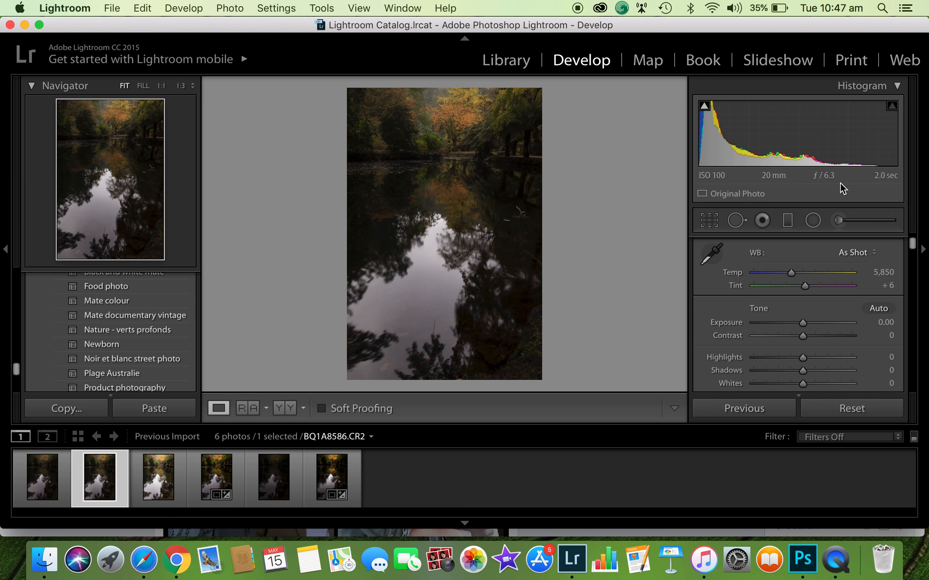
key("Left")
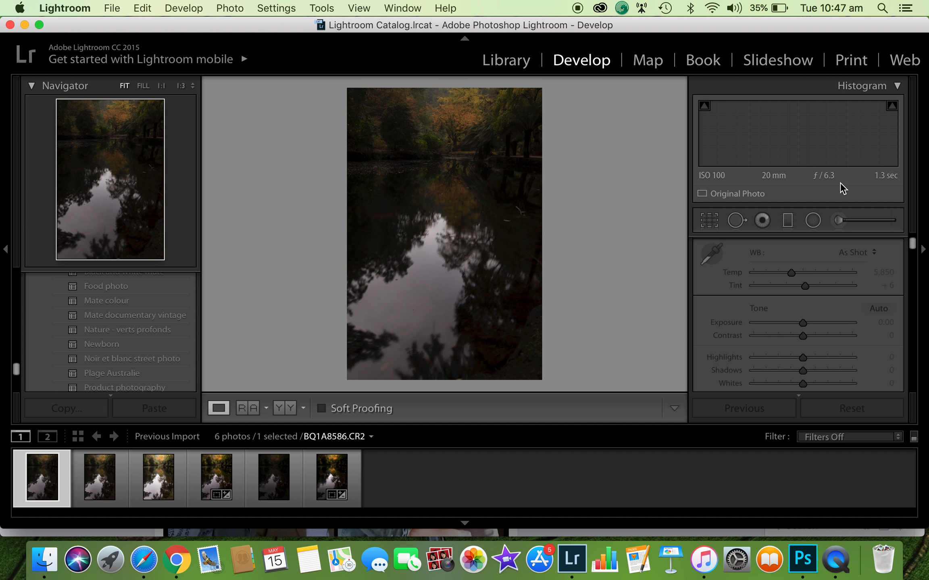
key("Right")
key("Right")
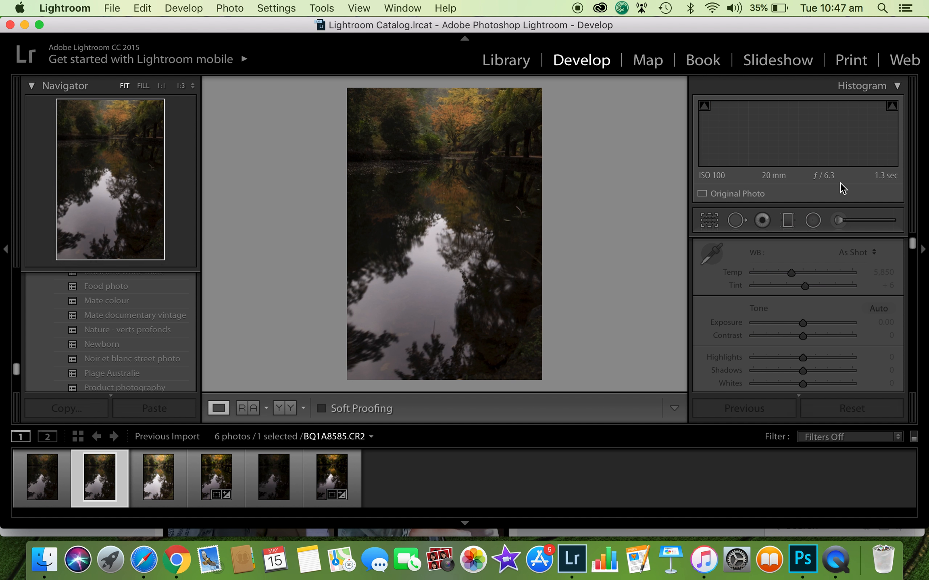
key("Left")
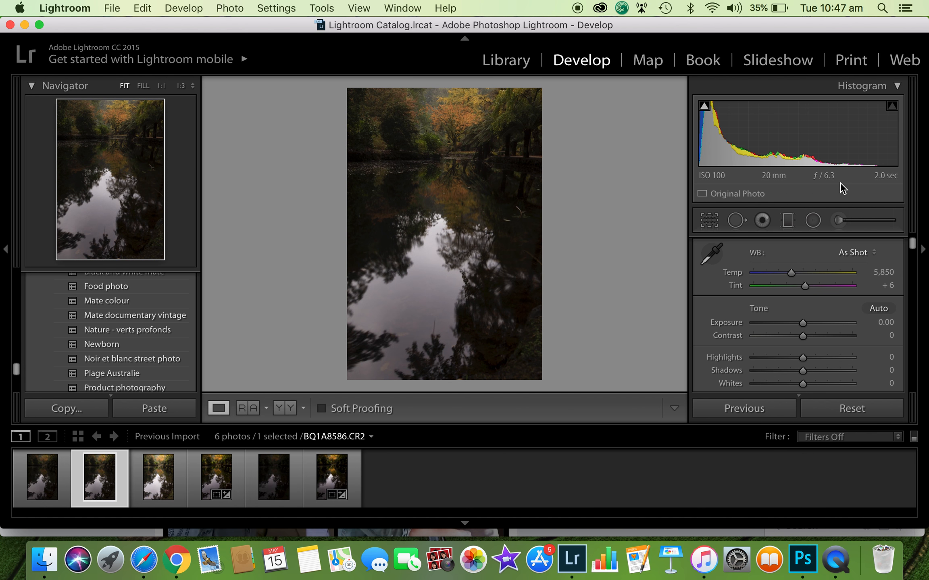
key("super+shift+v")
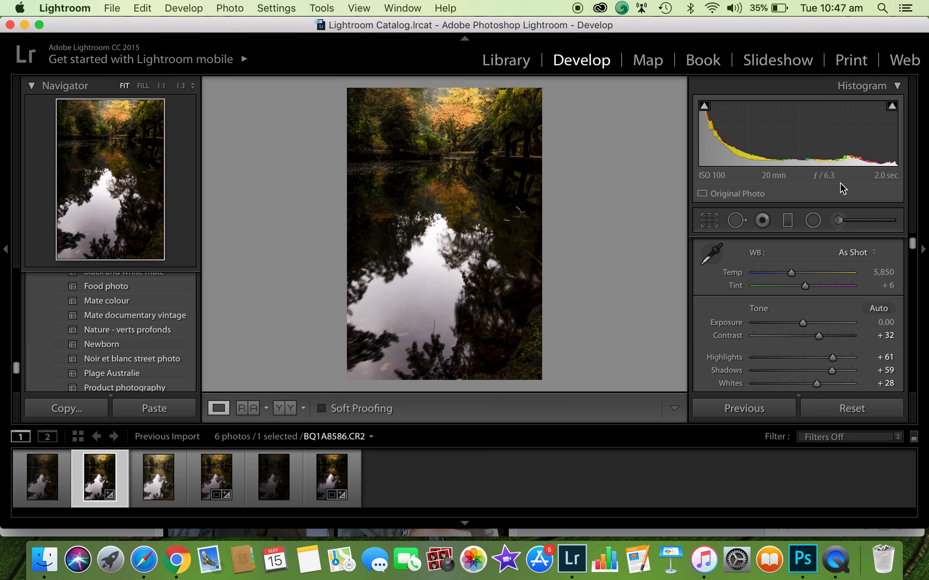
- Check BQ1A8588.CR2, and set BQ1A8592.CR2's Exposure to +0.70 and Highlights to −36
left_click(217, 477)
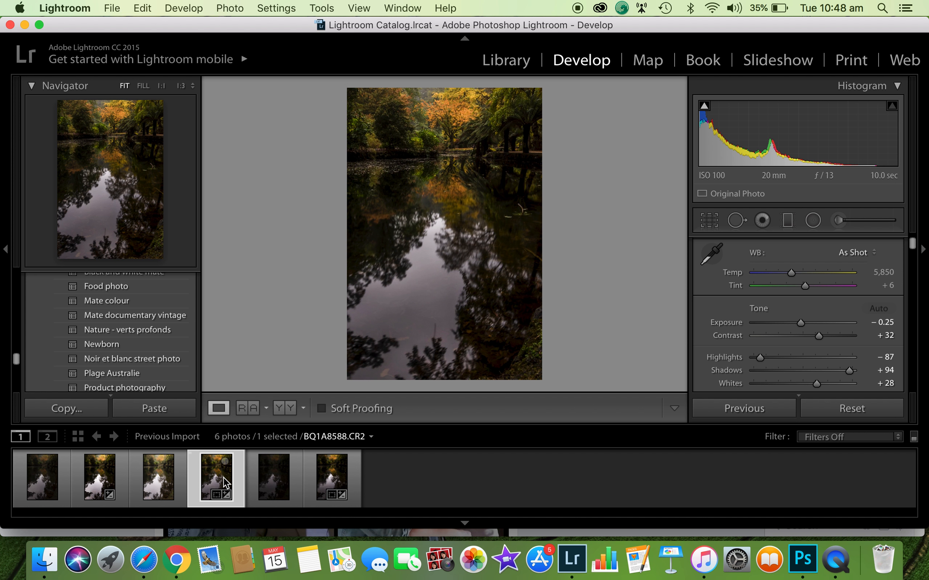
left_click(332, 482)
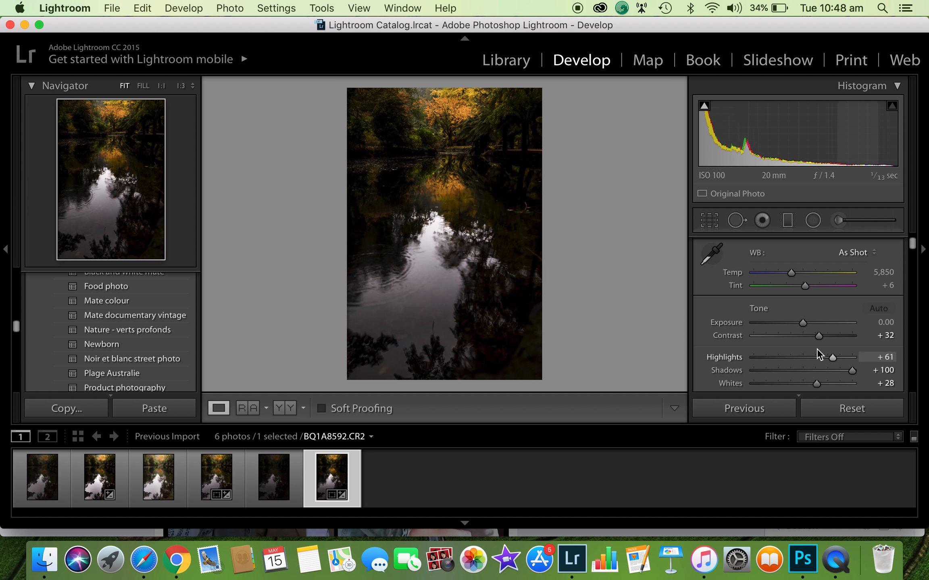
left_click_drag(804, 320, 811, 322)
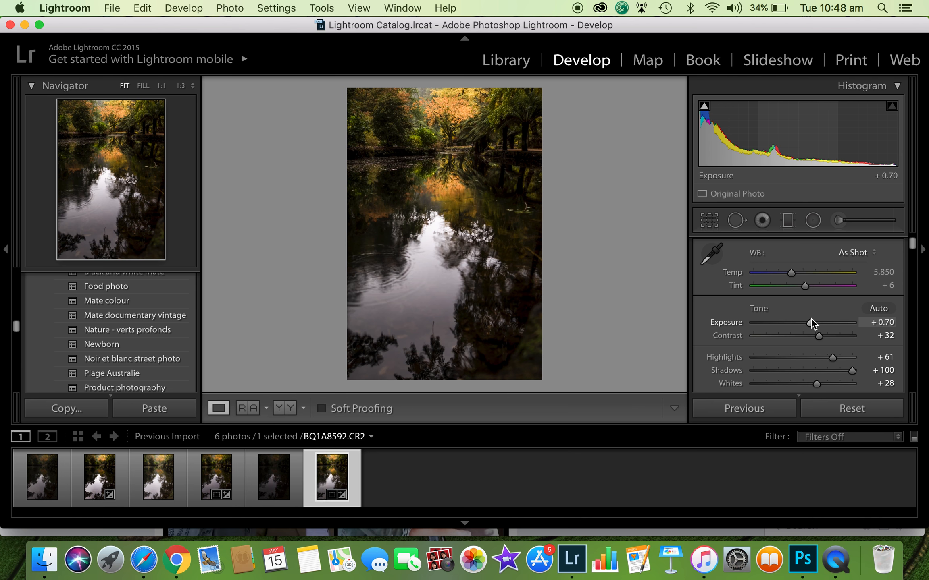
left_click(798, 358)
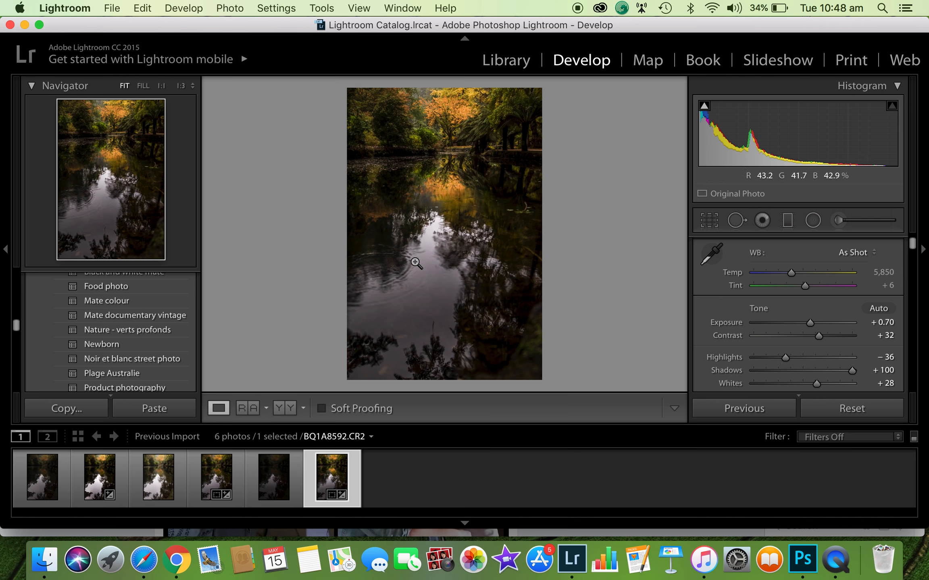
- Examine the water ripples, floating leaves and orange treetops of BQ1A8592.CR2 at 1:1
left_click(397, 285)
left_click(402, 285)
left_click(535, 213)
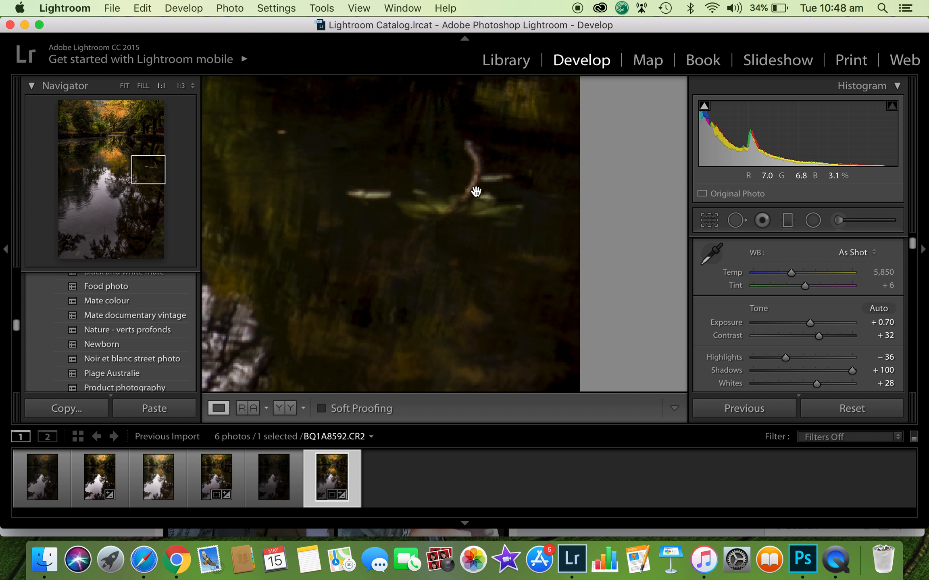
left_click(477, 189)
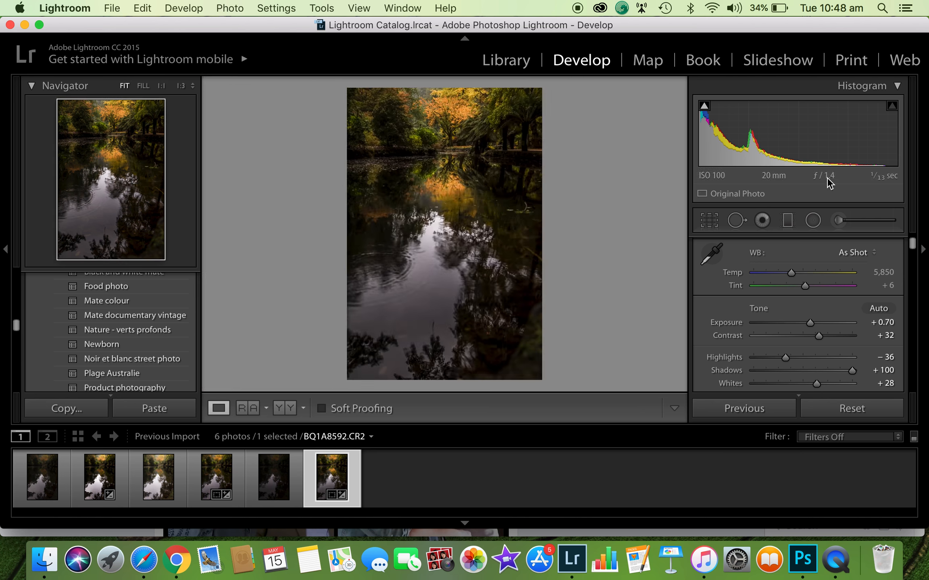
left_click(454, 116)
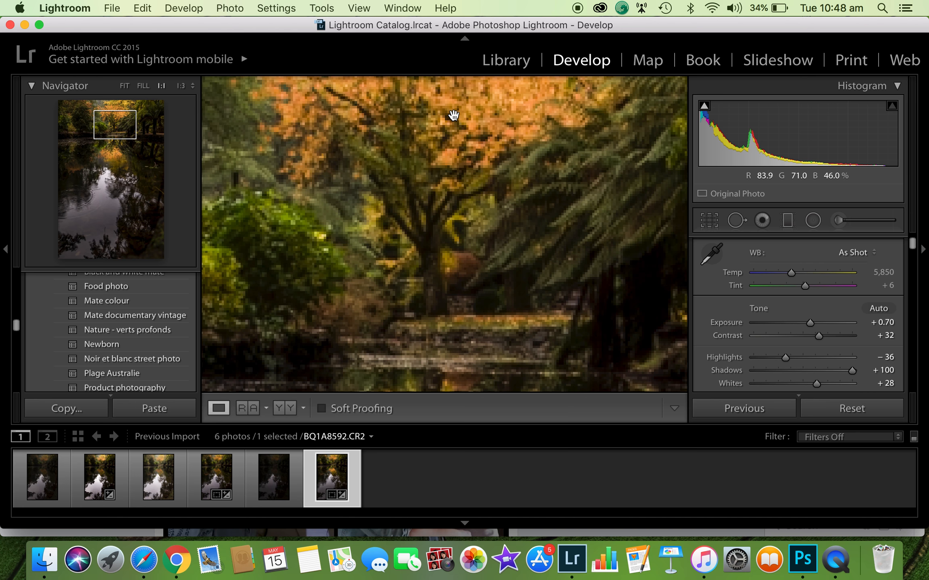
left_click_drag(395, 128, 416, 252)
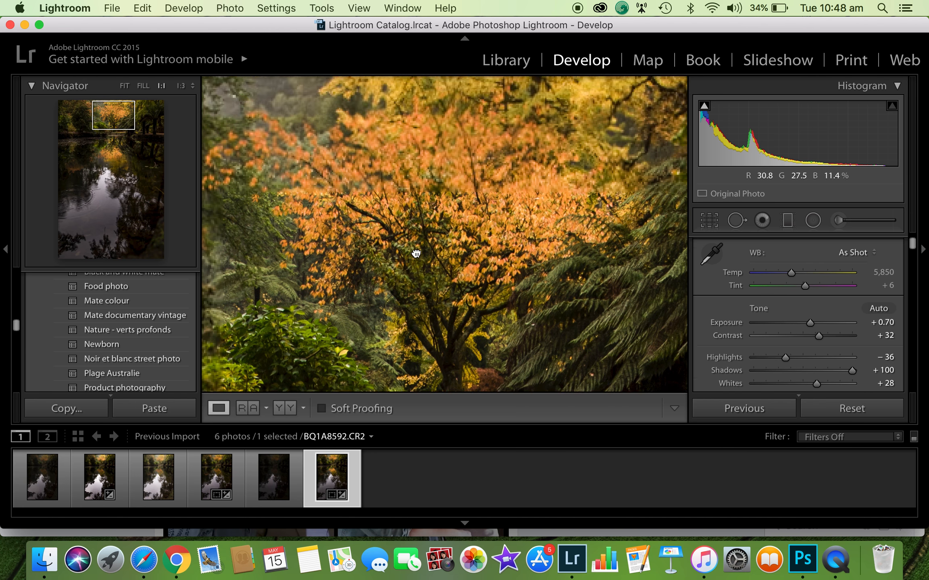
left_click_drag(389, 169, 406, 243)
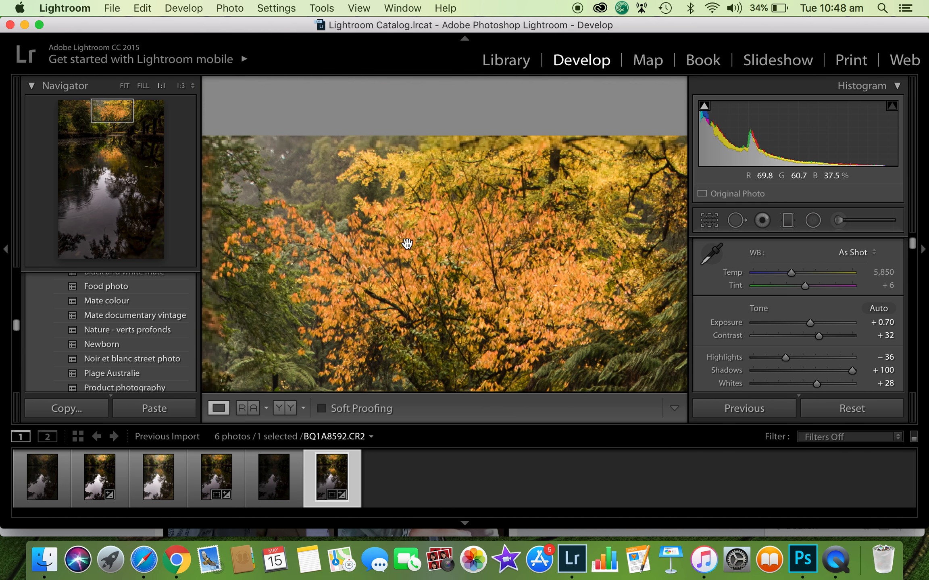
left_click(406, 242)
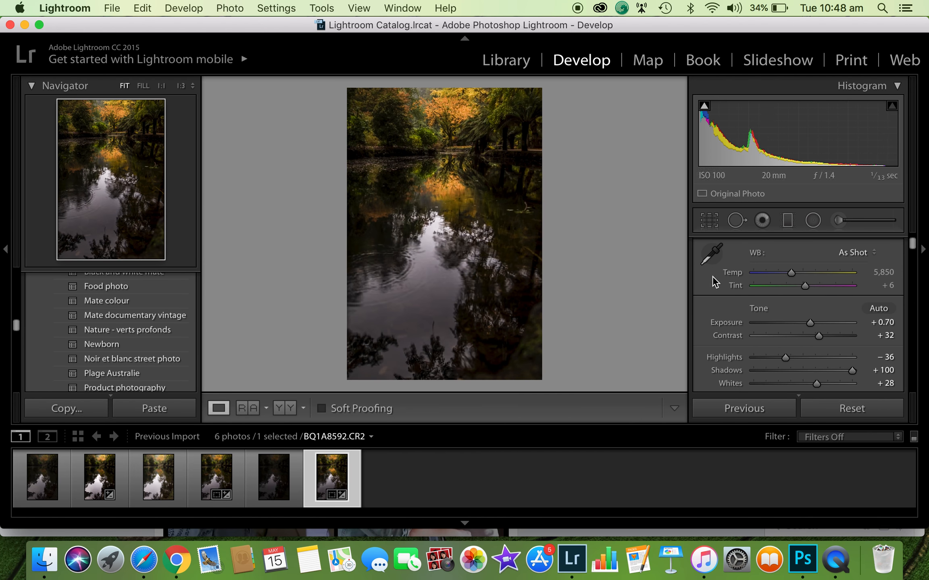
- Draw a graduated filter on BQ1A8592.CR2 from the far bank down to the lower edge, and set its Exposure to 0.27
left_click(786, 221)
left_click_drag(427, 139, 426, 379)
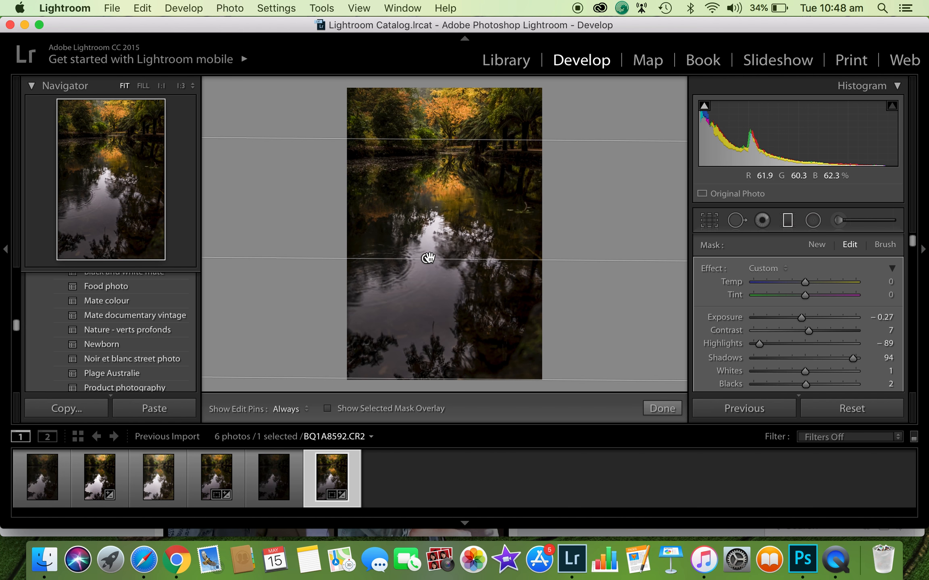
left_click_drag(801, 318, 808, 318)
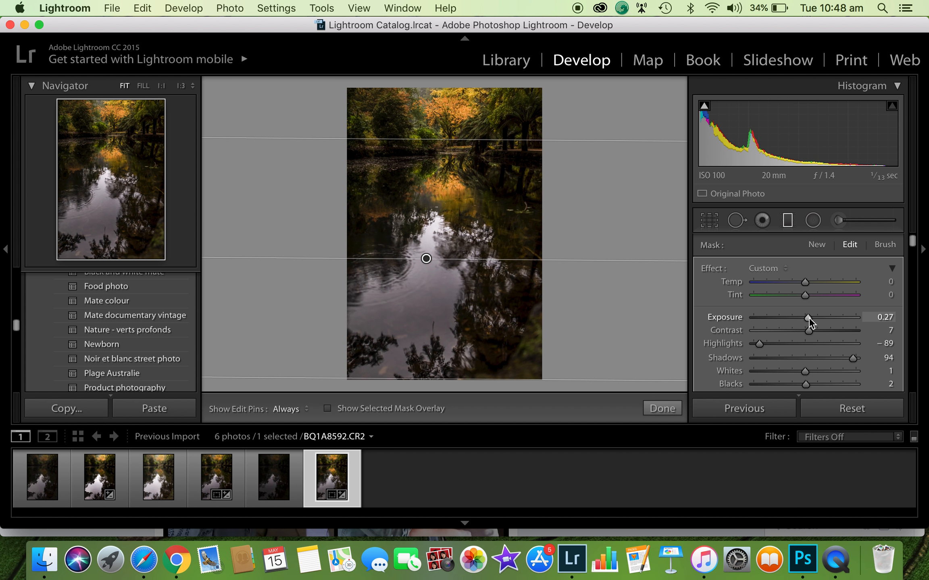
left_click(665, 408)
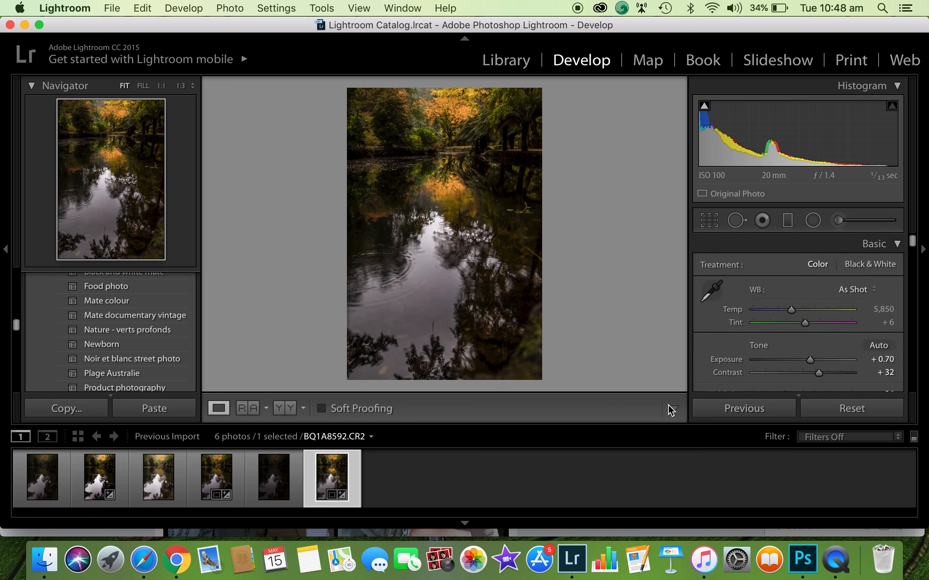
- Compare BQ1A8588.CR2 with BQ1A8592.CR2, and add an Adjustment Brush spot on the orange tree's reflection in BQ1A8588.CR2
left_click(216, 478)
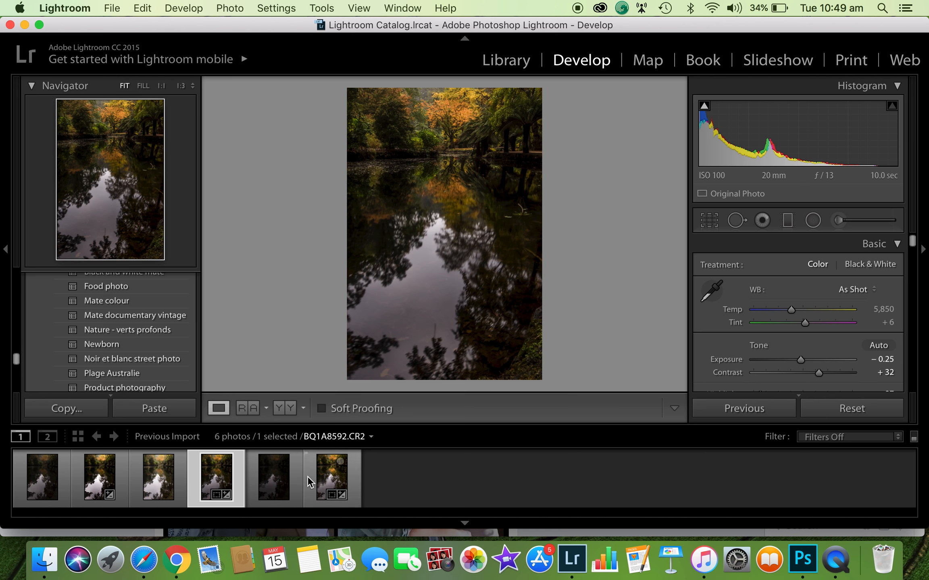
left_click(325, 481)
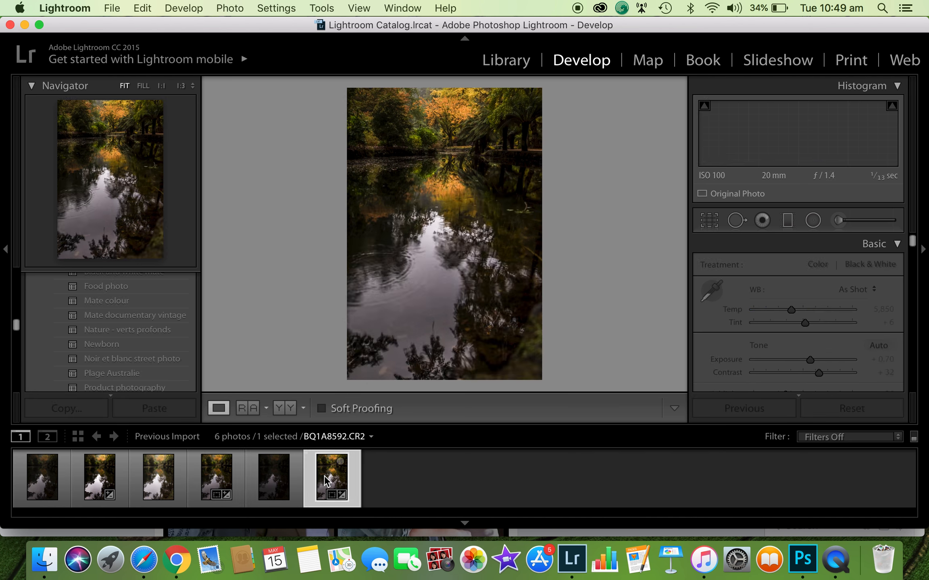
left_click(217, 477)
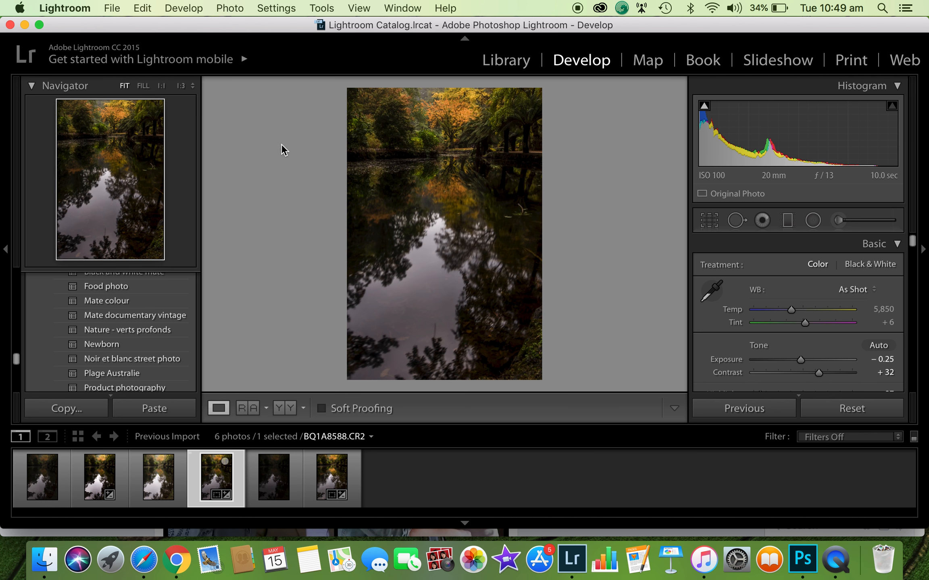
left_click(326, 9)
left_click(363, 94)
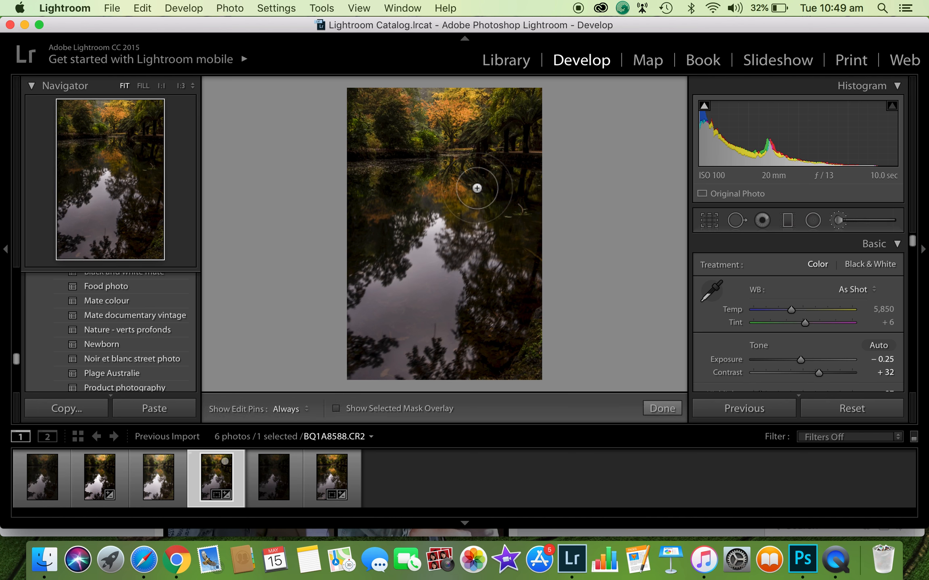
left_click(448, 188)
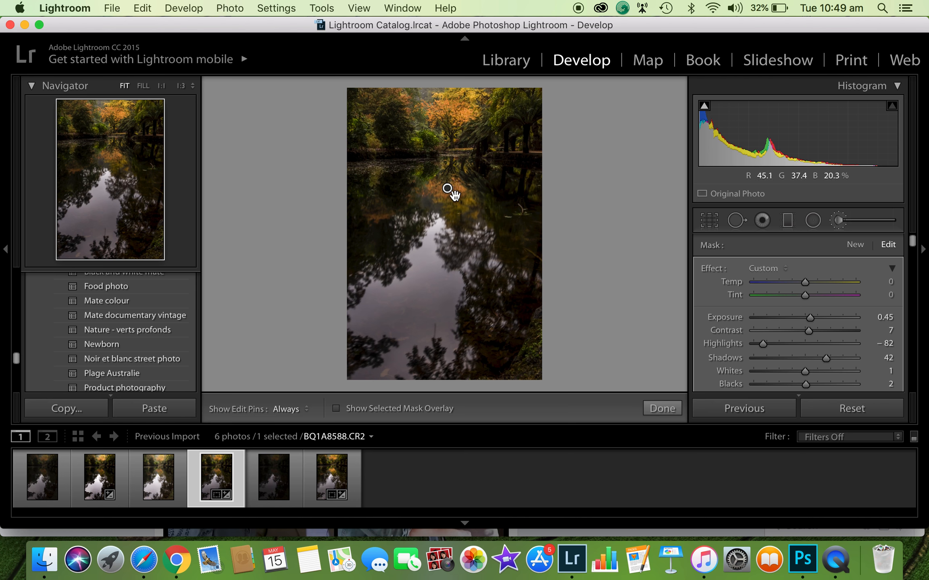
- Set the reflection brush adjustment to Exposure 0.40, Contrast 43, Highlights −23, Shadows 80 and Clarity 23
key("h")
key("h")
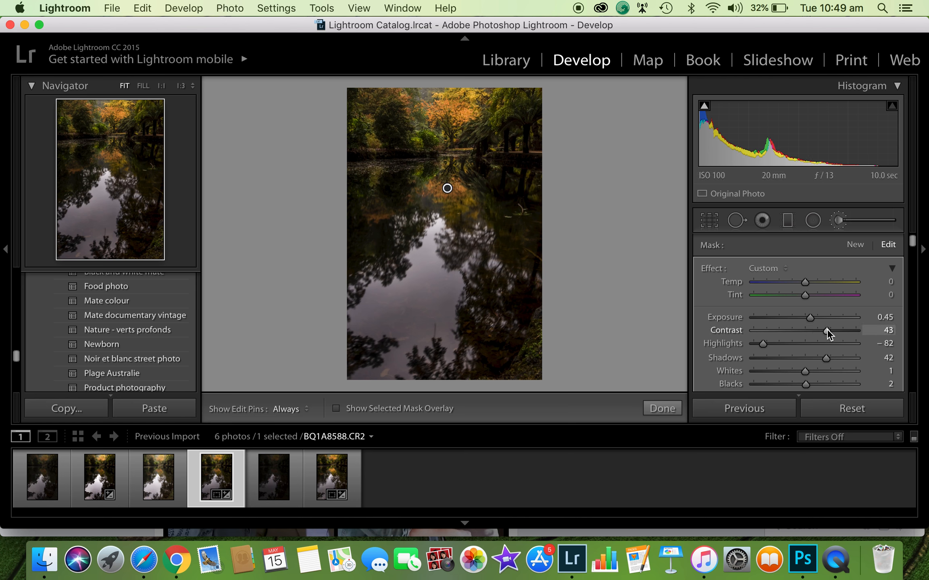
left_click_drag(810, 316, 810, 317)
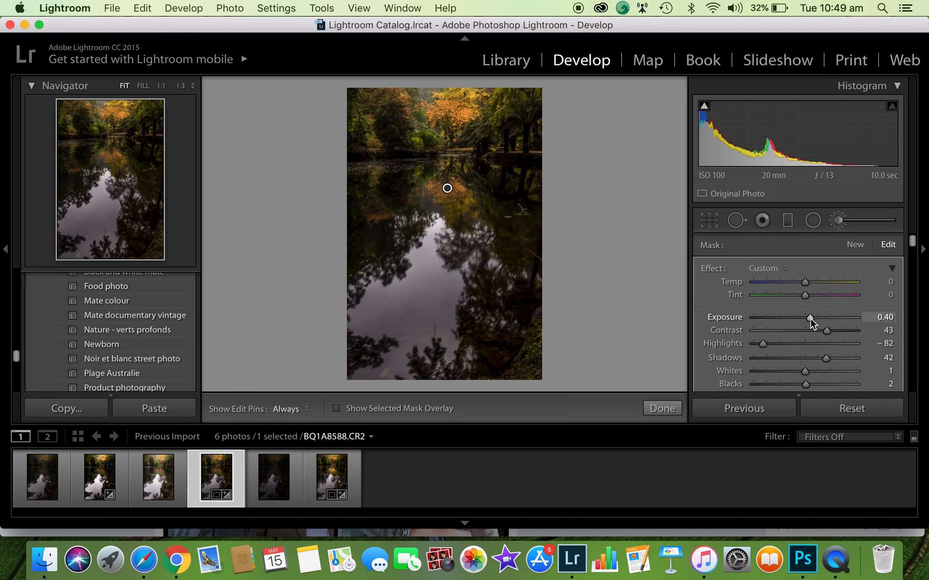
left_click(848, 358)
left_click_drag(843, 357, 843, 358)
scroll(796, 347, "down", 1)
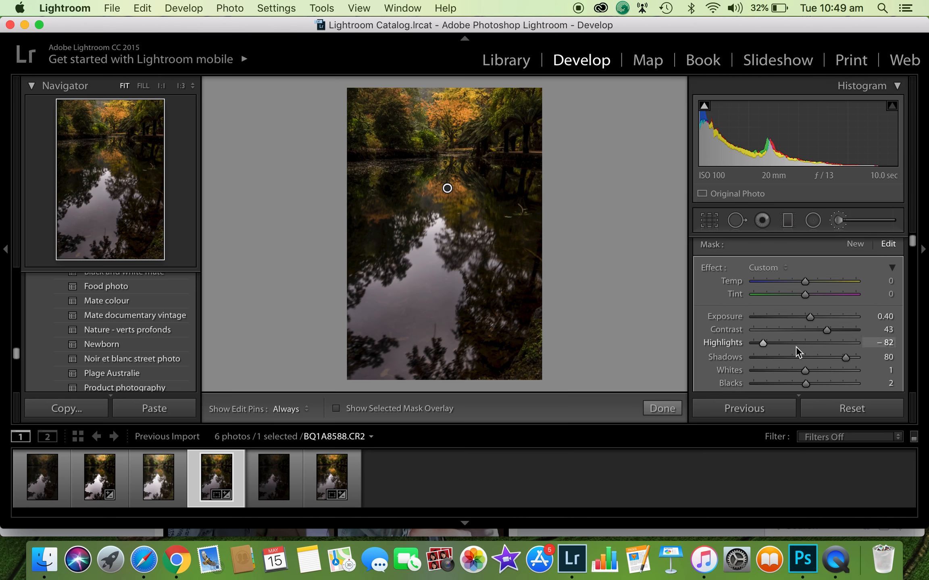
scroll(790, 340, "down", 2)
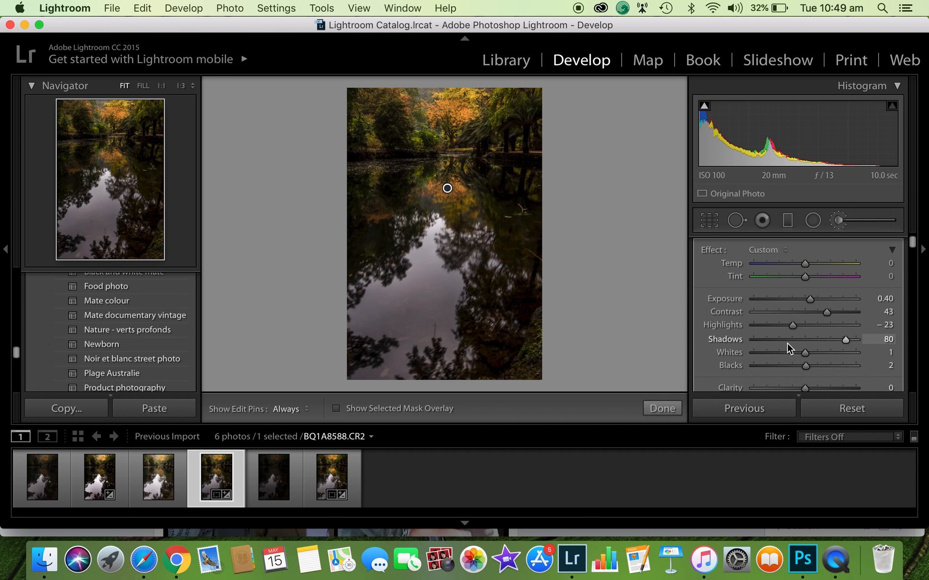
scroll(789, 343, "down", 1)
left_click(818, 381)
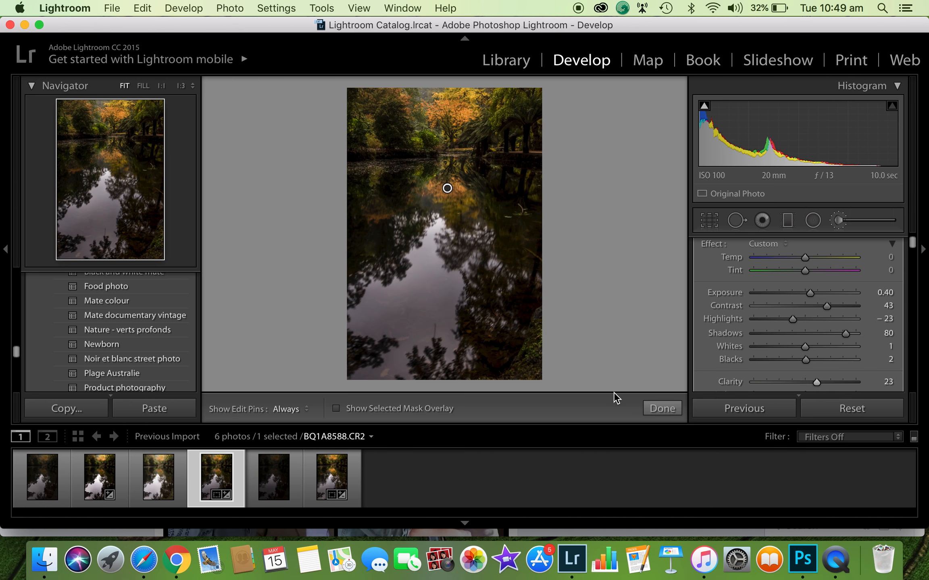
left_click(661, 408)
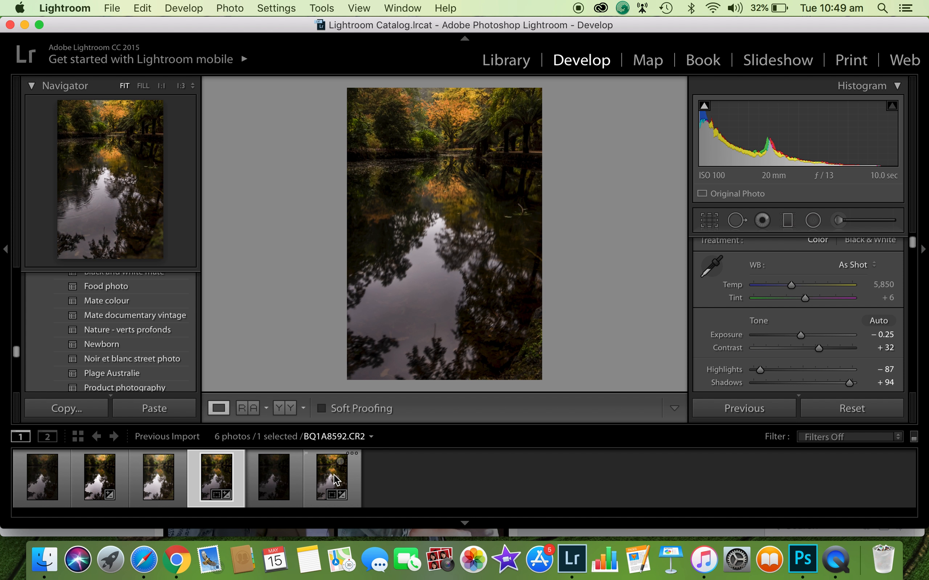
- Compare the edited BQ1A8592.CR2 and BQ1A8588.CR2, and select both photos together
left_click(335, 479)
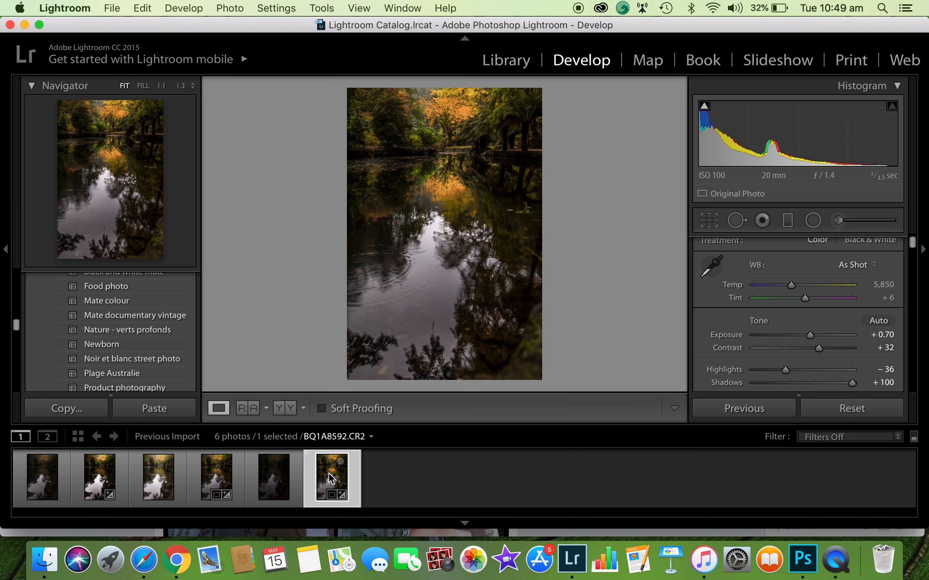
left_click(229, 475)
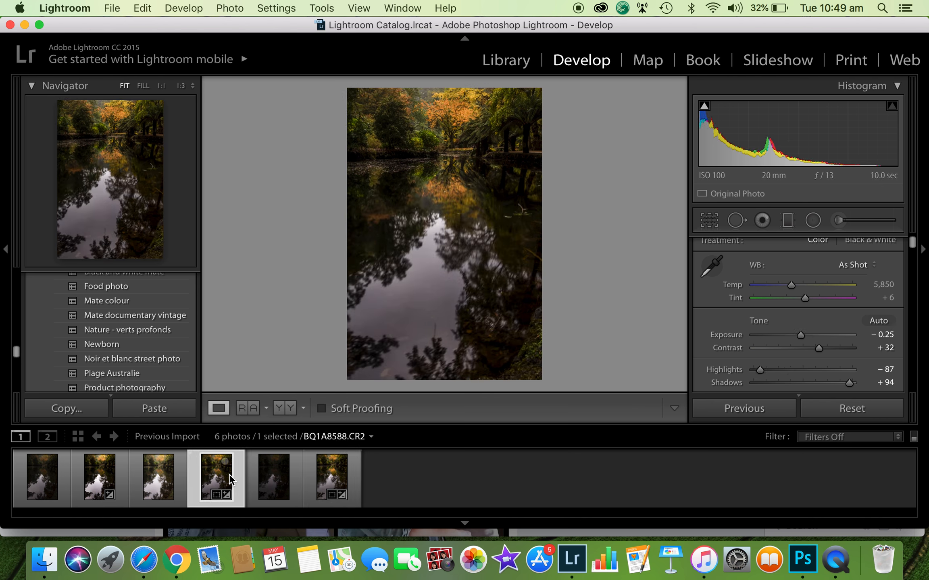
left_click(341, 483)
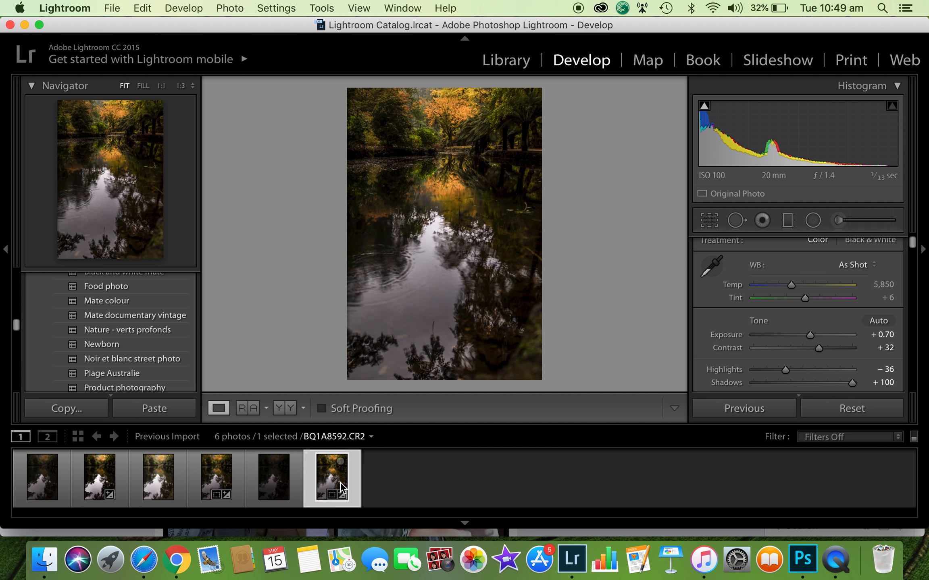
key("Left")
key("Left")
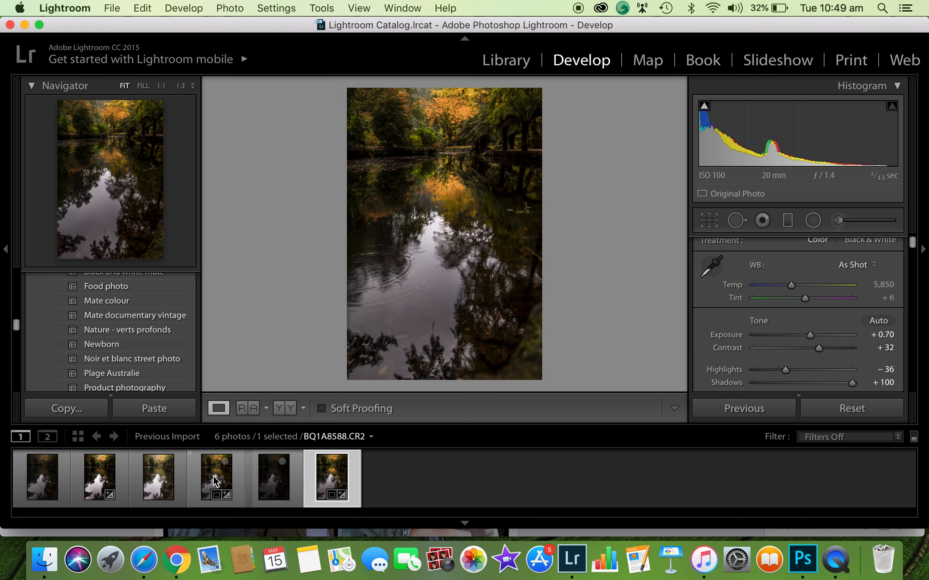
left_click(341, 479, "super")
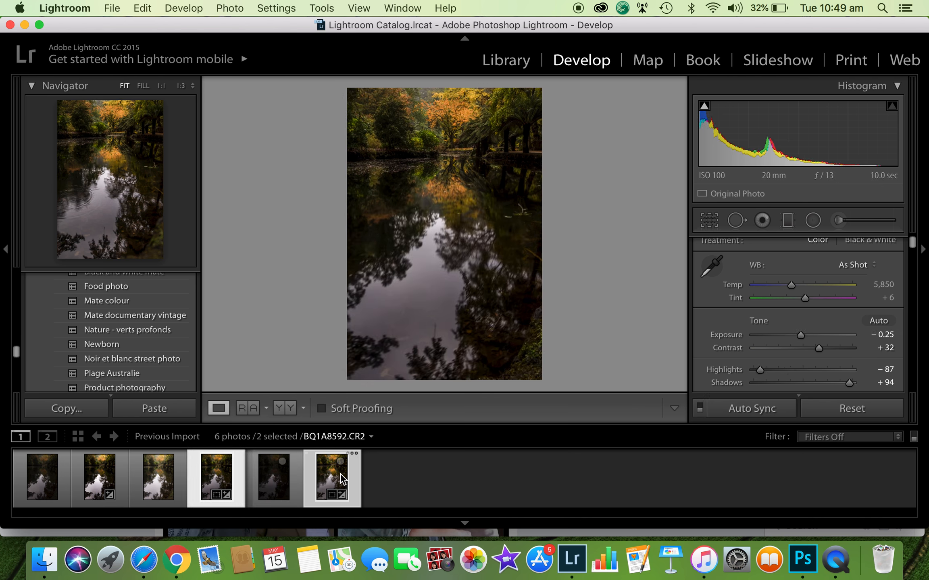
- Start exporting the two selected photos, replacing the last word of the custom file name with ANG
left_click(112, 8)
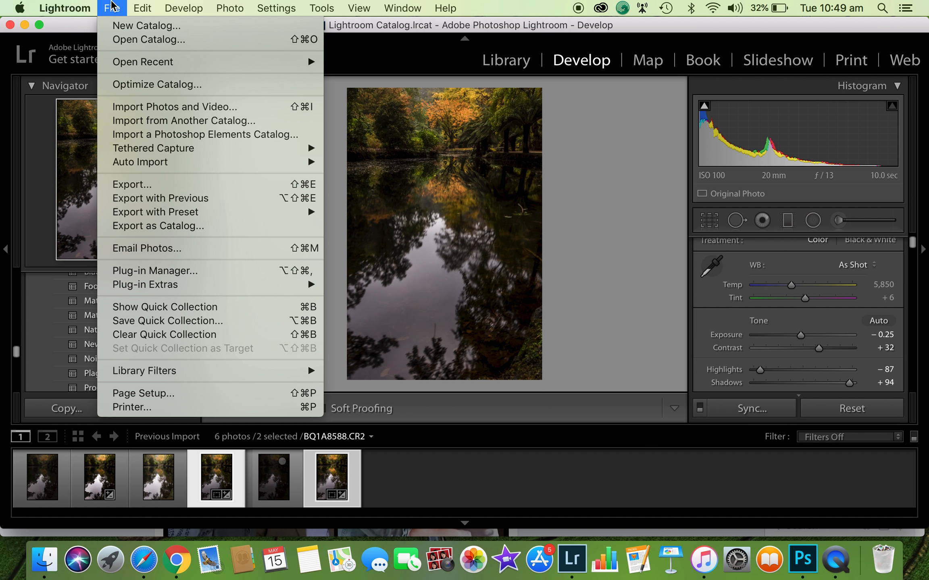
left_click(170, 188)
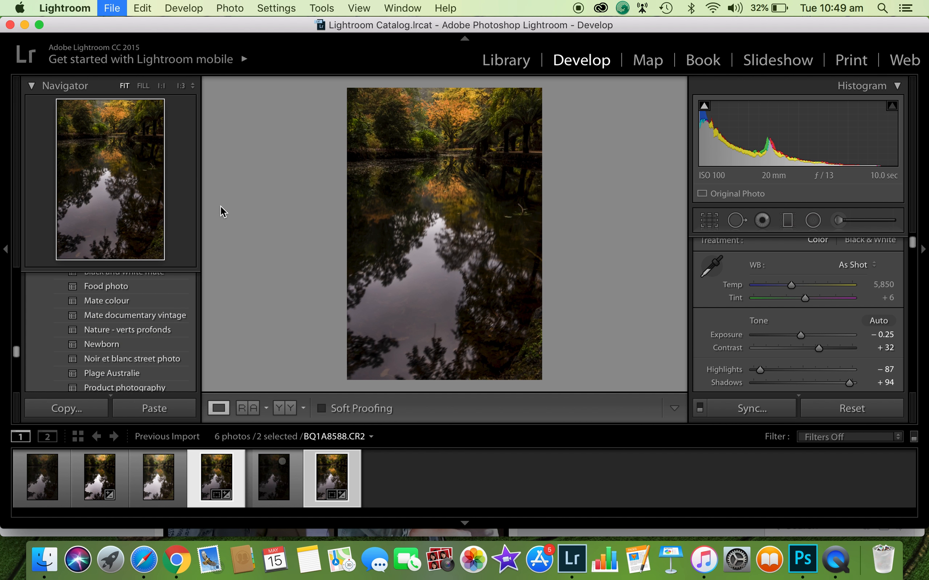
left_click(637, 311)
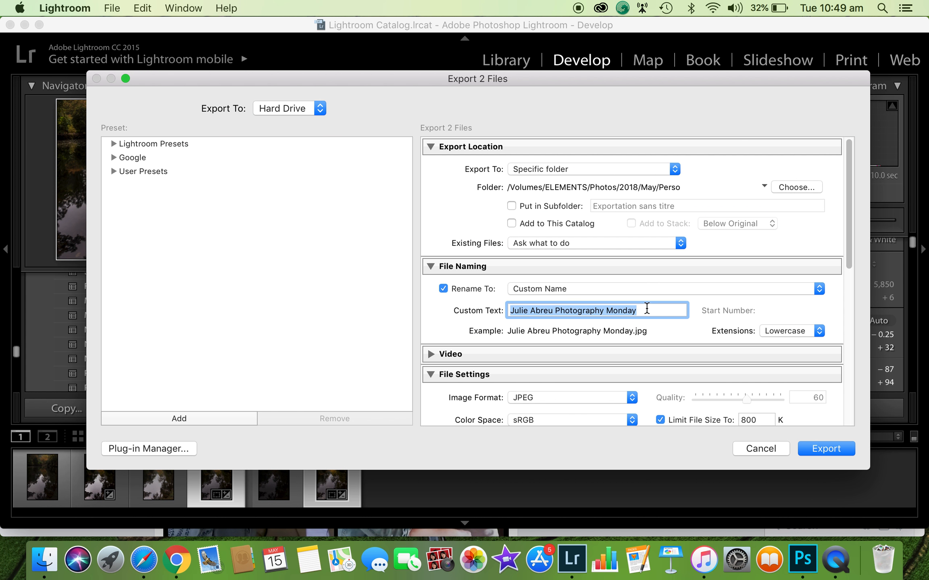
left_click(654, 311)
double_click(627, 310)
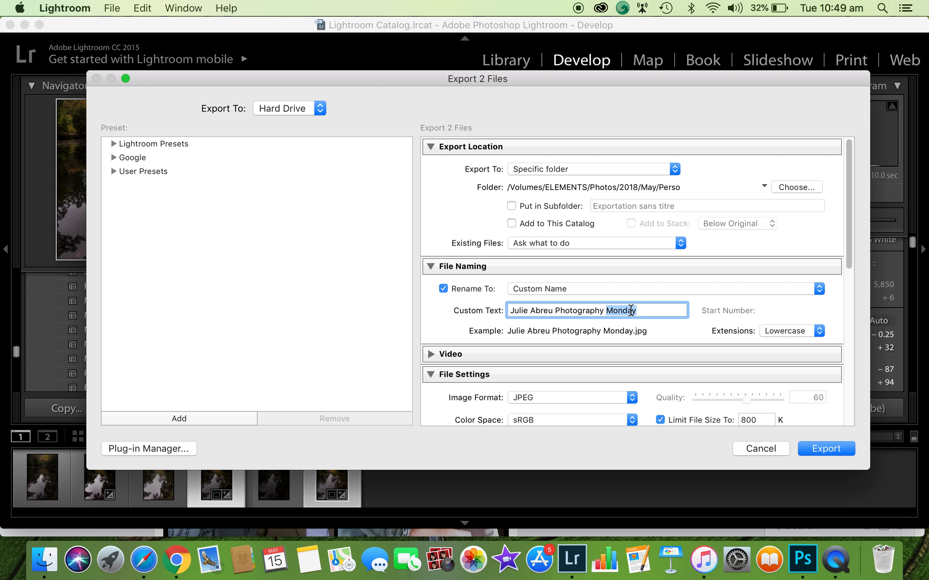
type("AN")
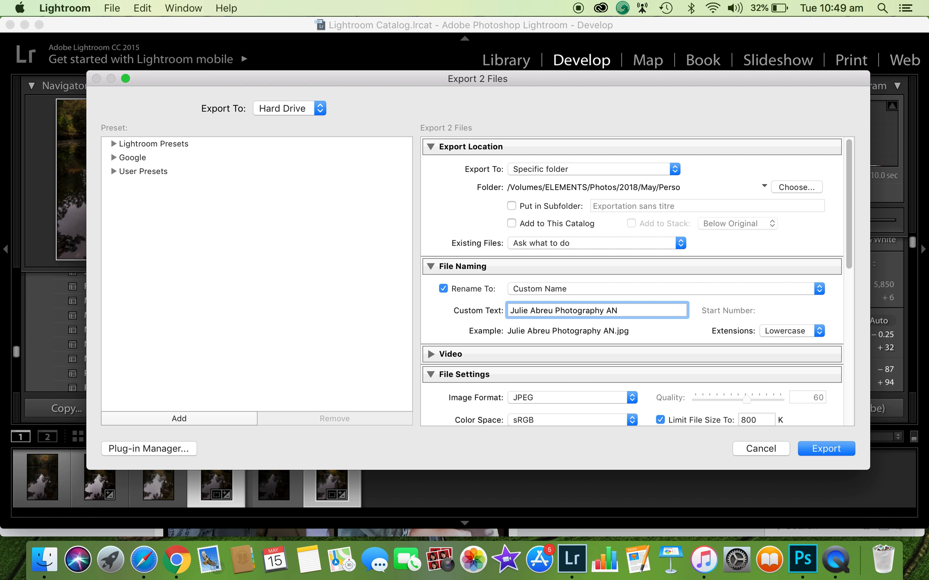
type("G")
- Export both photos as JPEGs to the Perso folder with the file size limited to 800 K
double_click(744, 420)
left_click(763, 422)
left_click(804, 186)
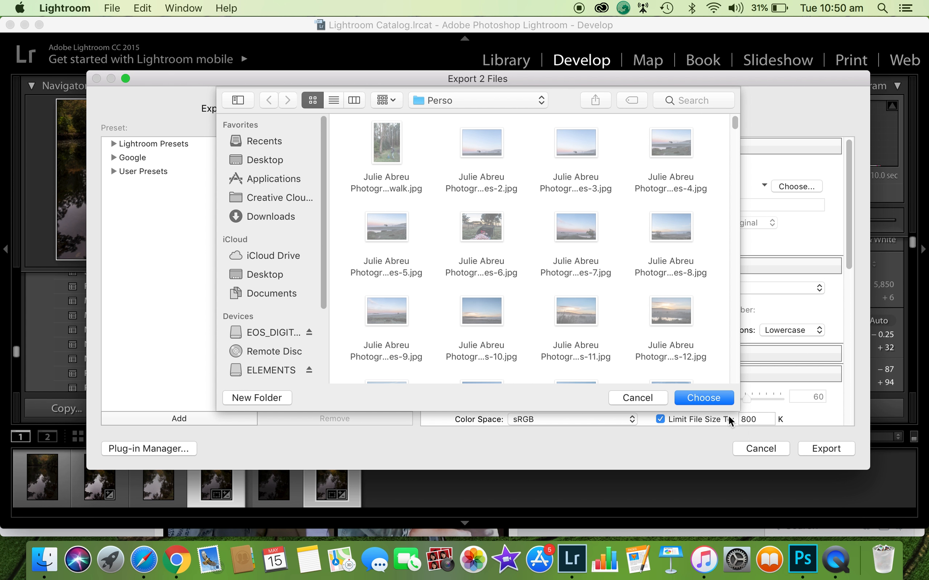
left_click(708, 396)
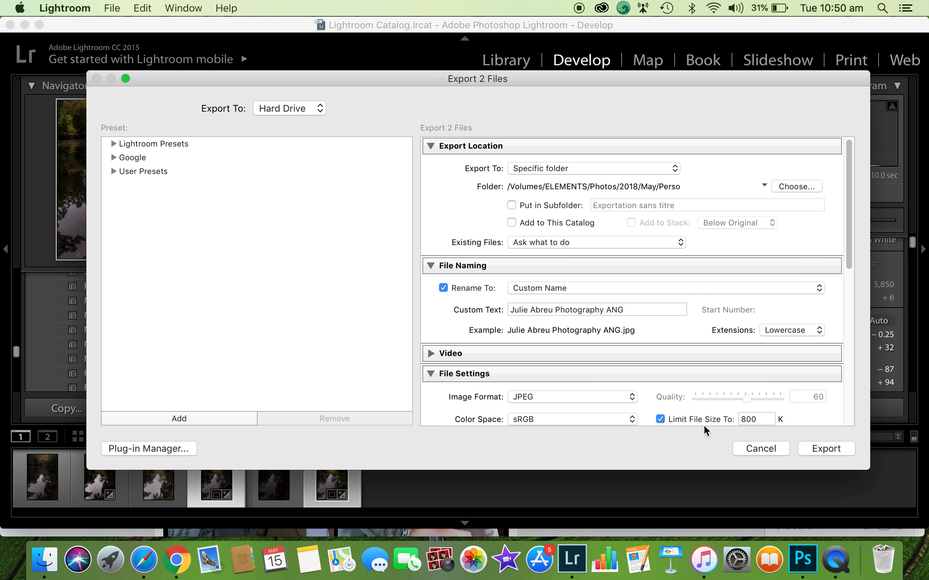
left_click(834, 447)
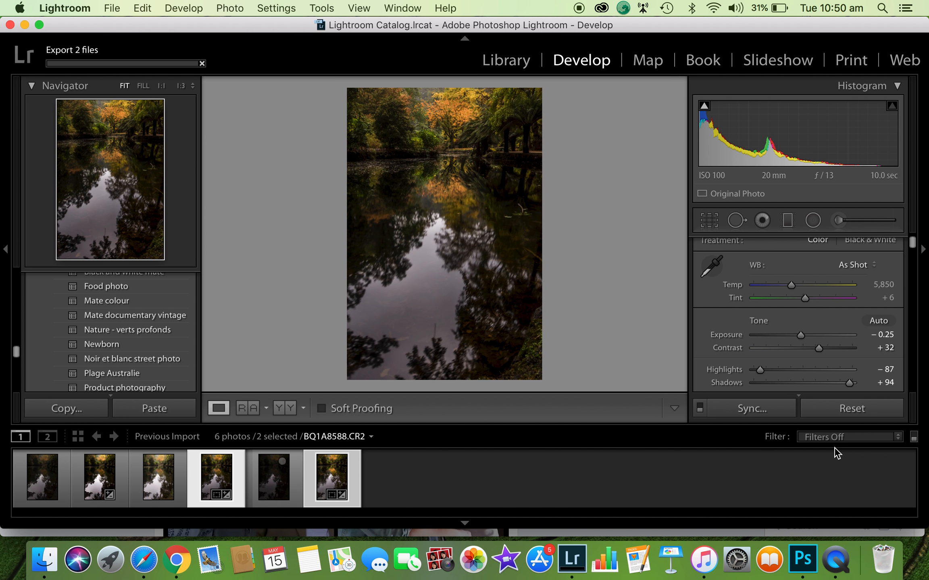